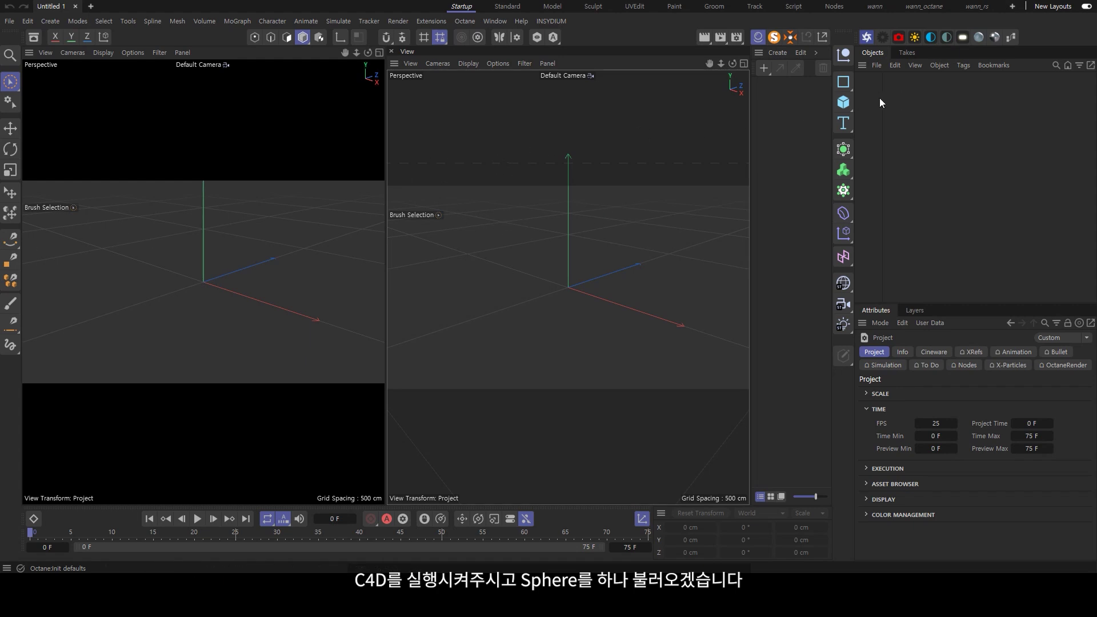
Step: Add a Sphere with a Displacer deformer nested under it
{"action": "left_click", "coordinate": [844, 108]}
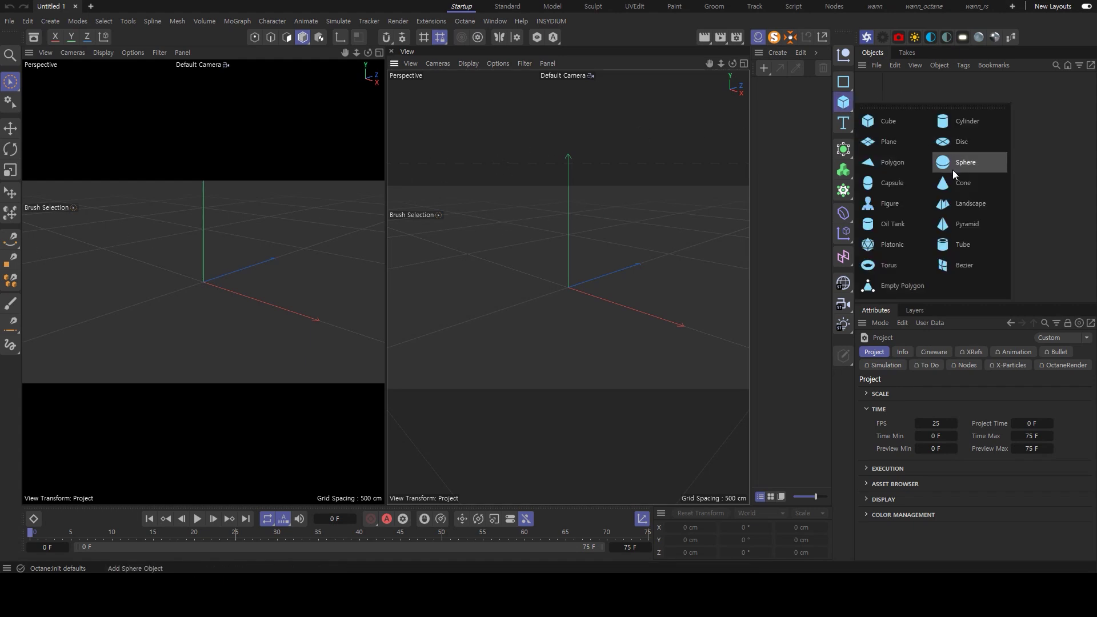
{"action": "left_click", "coordinate": [953, 167]}
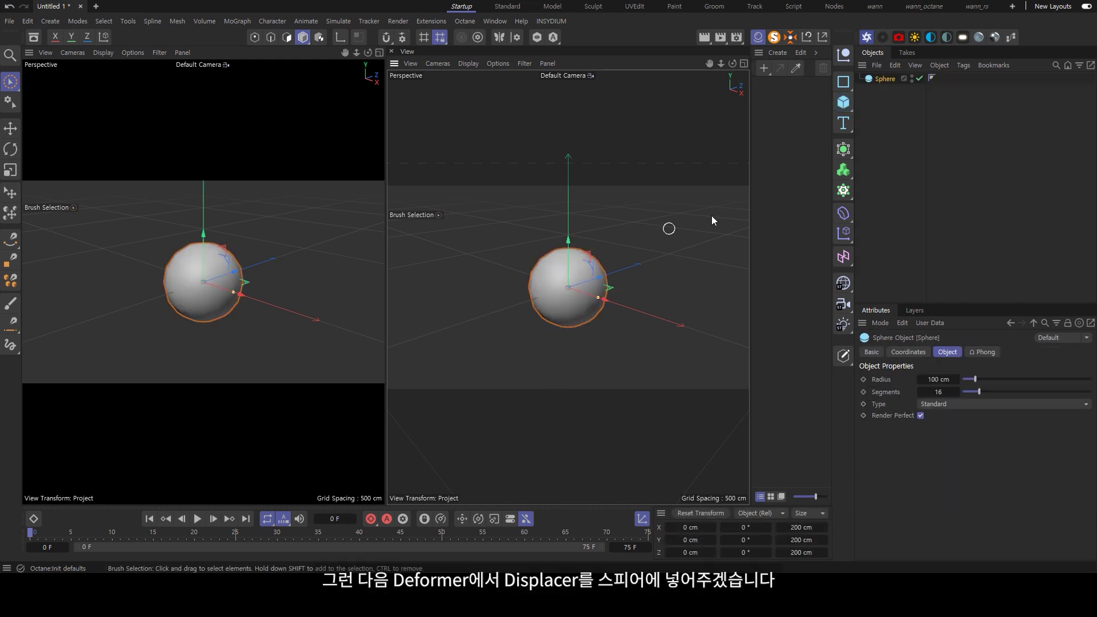
{"action": "left_click", "coordinate": [848, 212]}
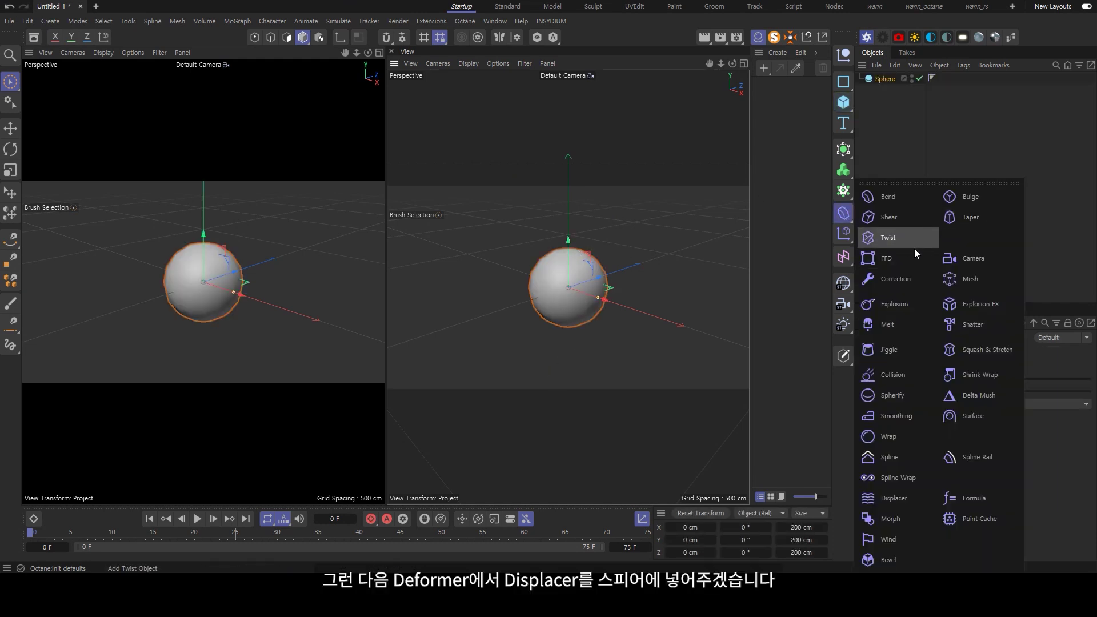
{"action": "left_click", "coordinate": [894, 497]}
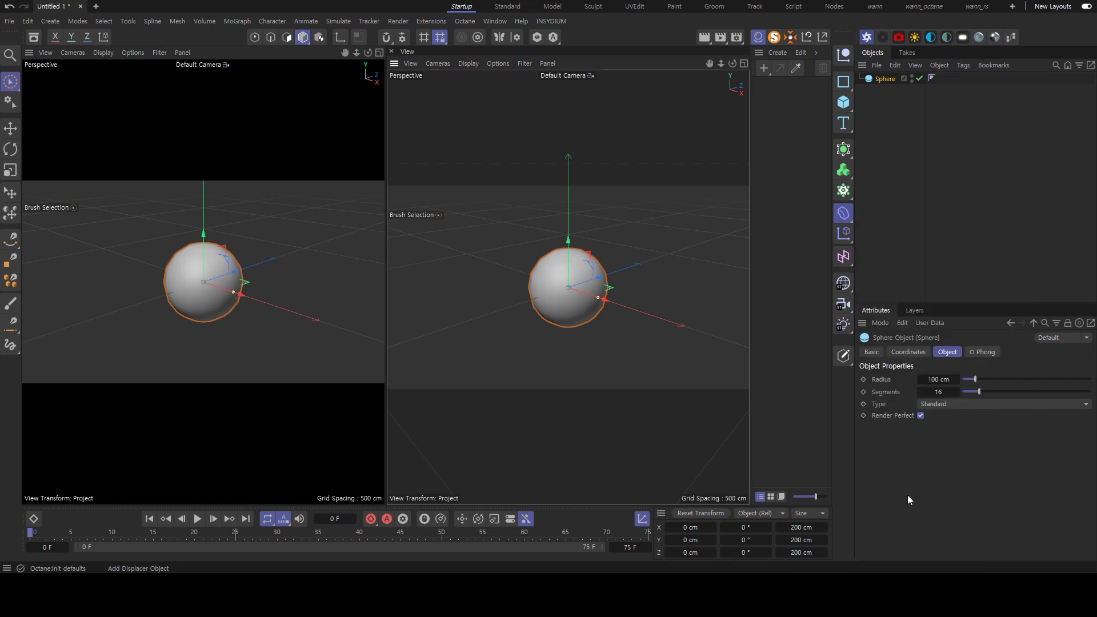
Step: Set the Displacer's Shading shader to Noise so the sphere turns lumpy
{"action": "scroll", "coordinate": [560, 243], "scroll_direction": "up", "scroll_amount": 2}
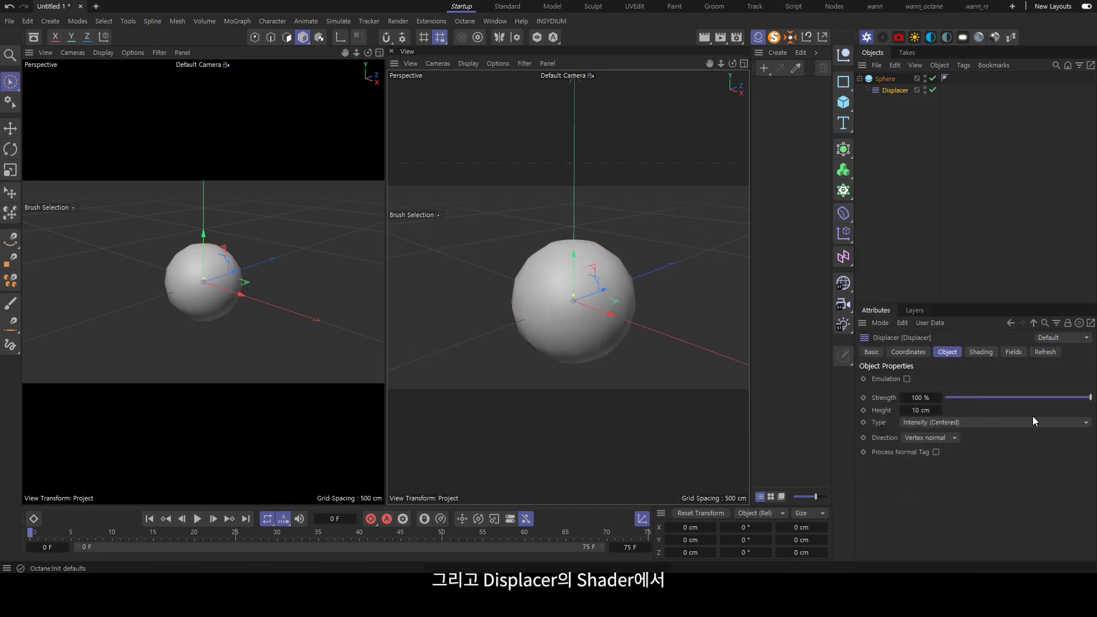
{"action": "left_click", "coordinate": [987, 353]}
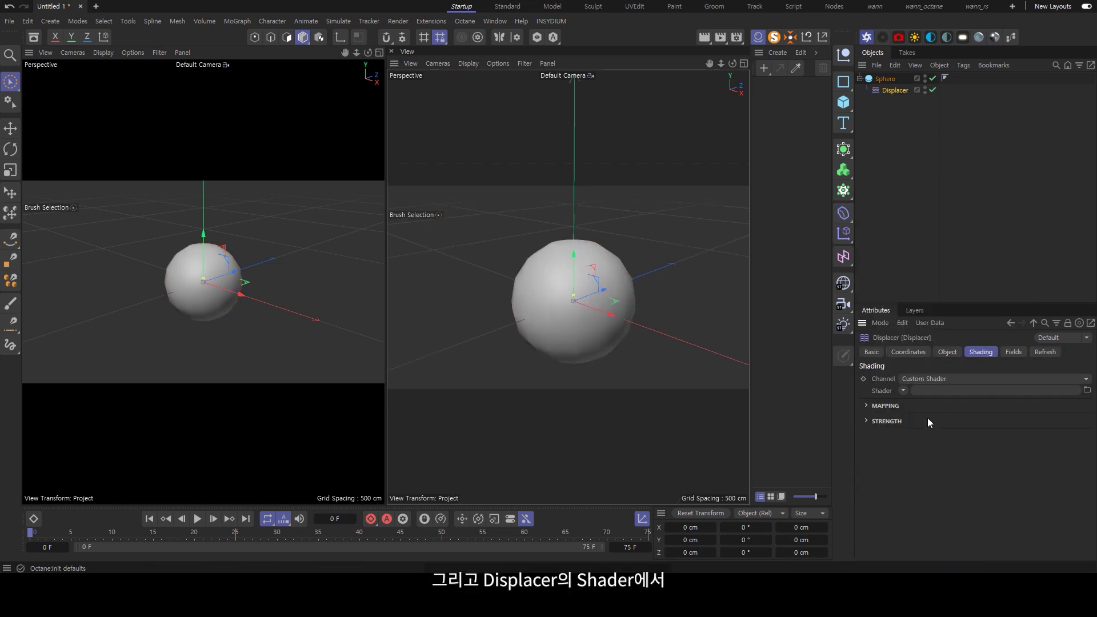
{"action": "left_click", "coordinate": [904, 391]}
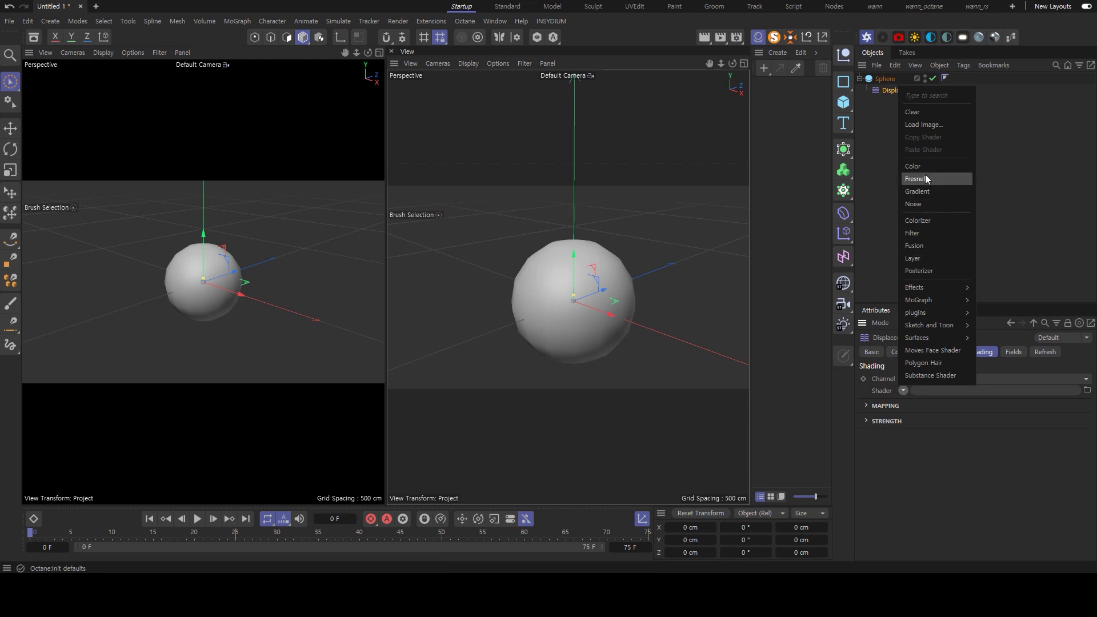
{"action": "left_click", "coordinate": [930, 203]}
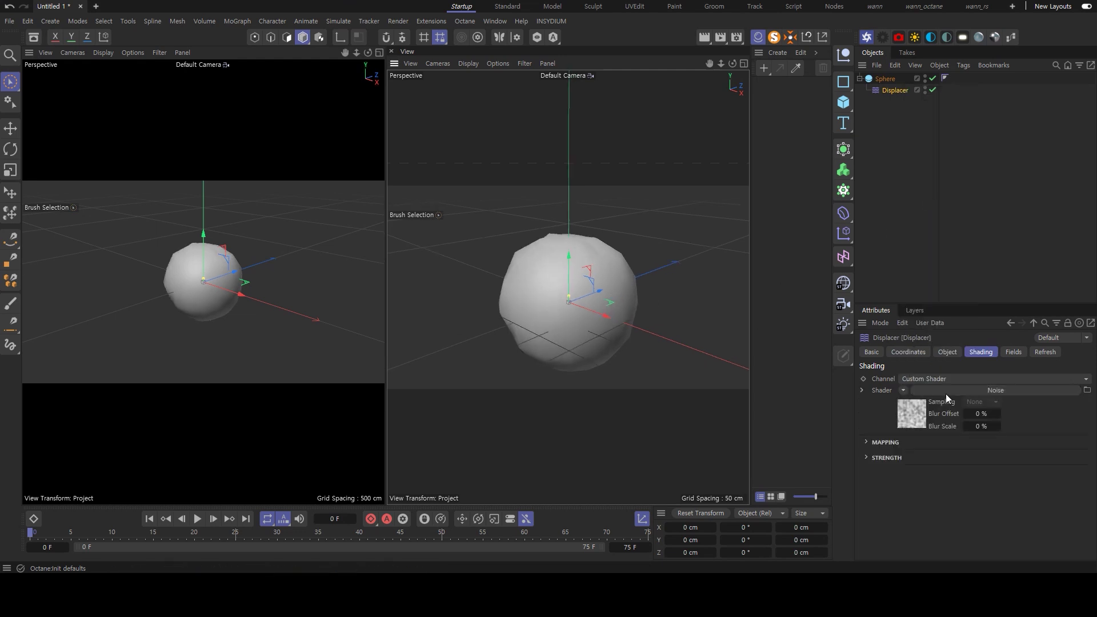
Step: Set both viewports' display filters to Geometry Only
{"action": "left_click", "coordinate": [872, 82]}
{"action": "left_click", "coordinate": [524, 63]}
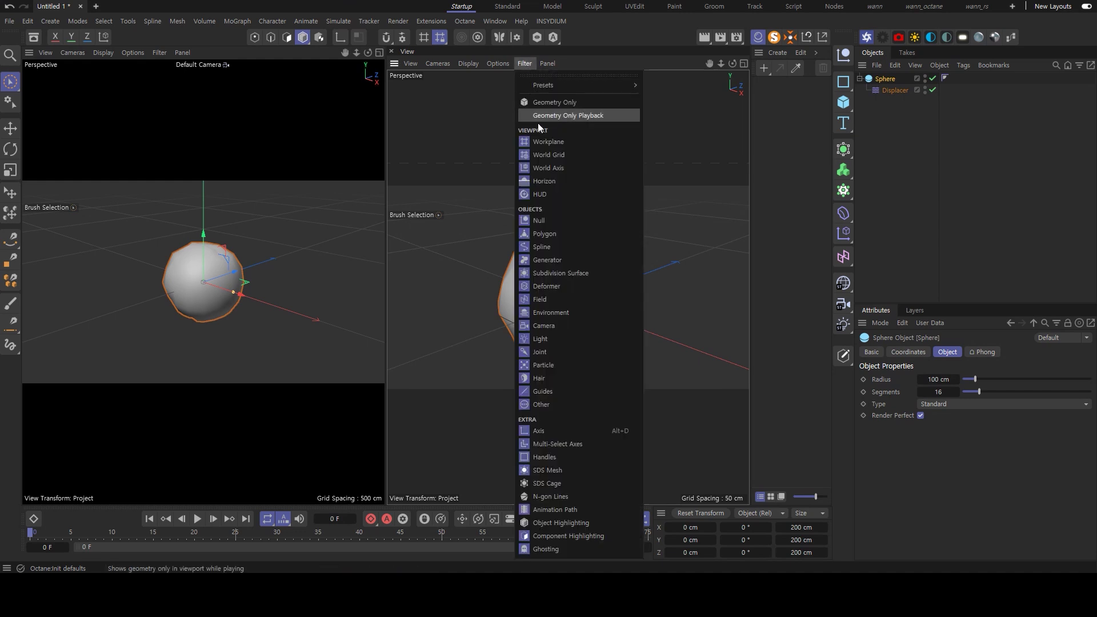
{"action": "left_click", "coordinate": [549, 142]}
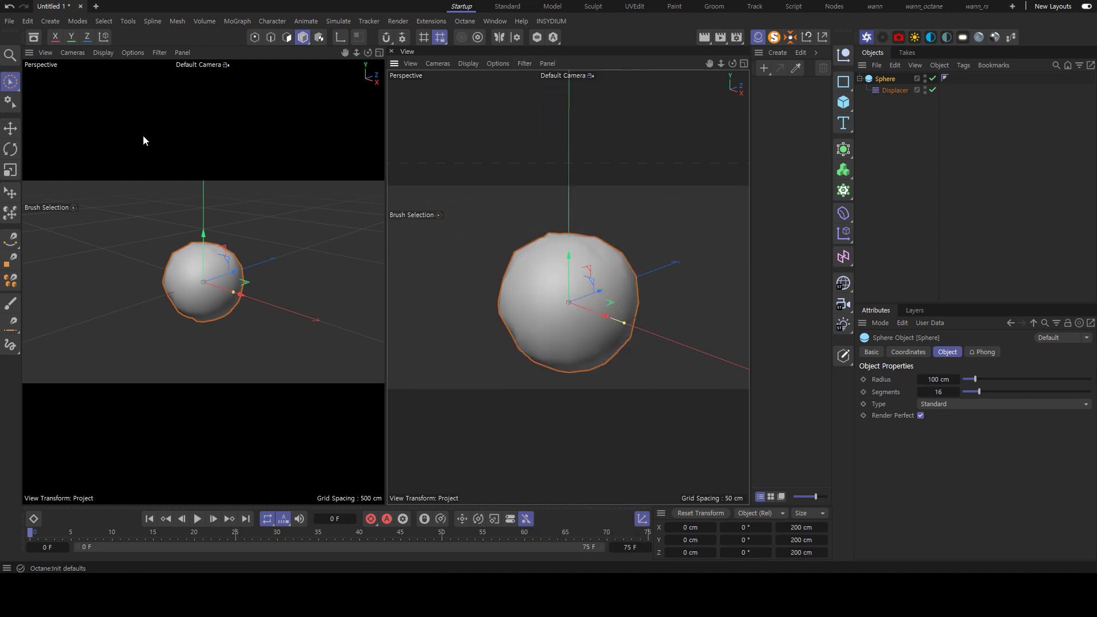
{"action": "left_click", "coordinate": [134, 53]}
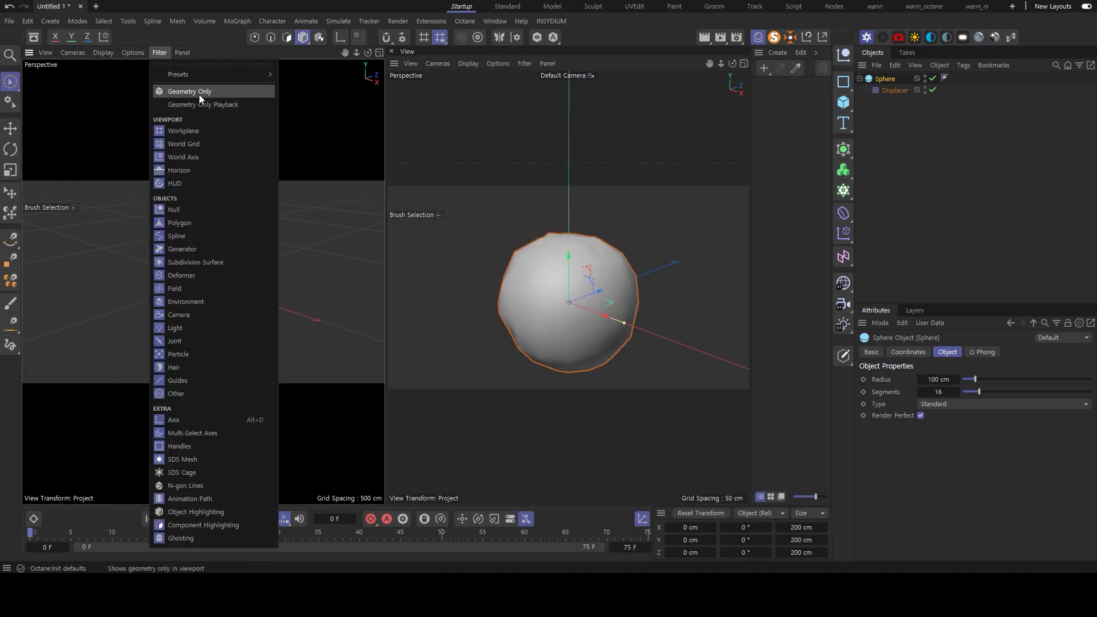
{"action": "left_click", "coordinate": [200, 96]}
{"action": "left_click", "coordinate": [863, 183]}
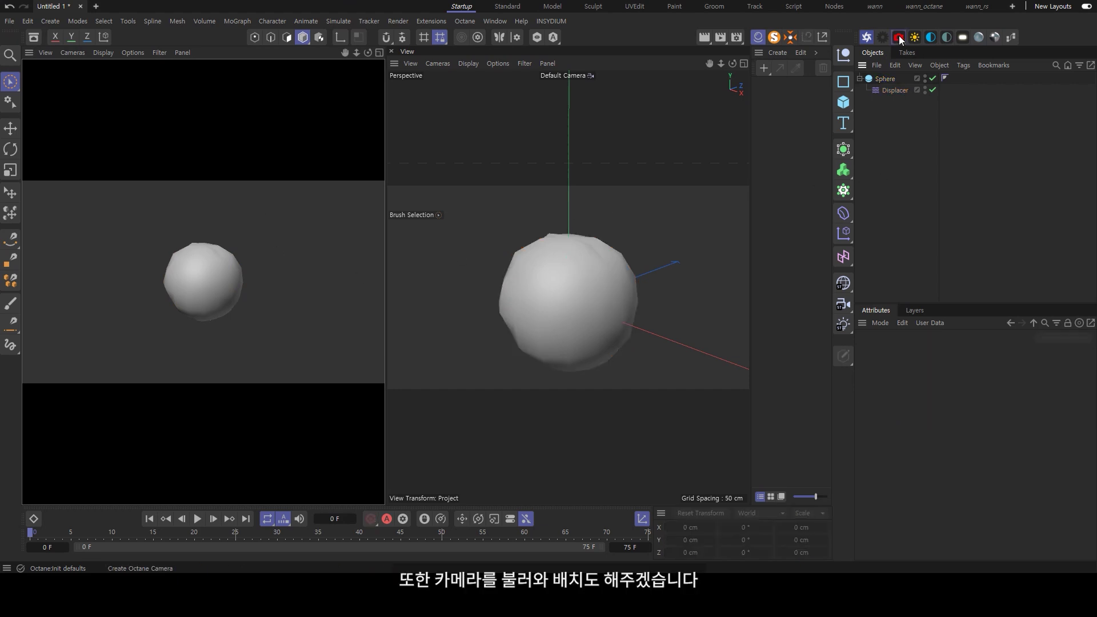
Step: Add an OctaneCamera with zeroed transform, view through it, and move it back along Z
{"action": "left_click", "coordinate": [898, 37]}
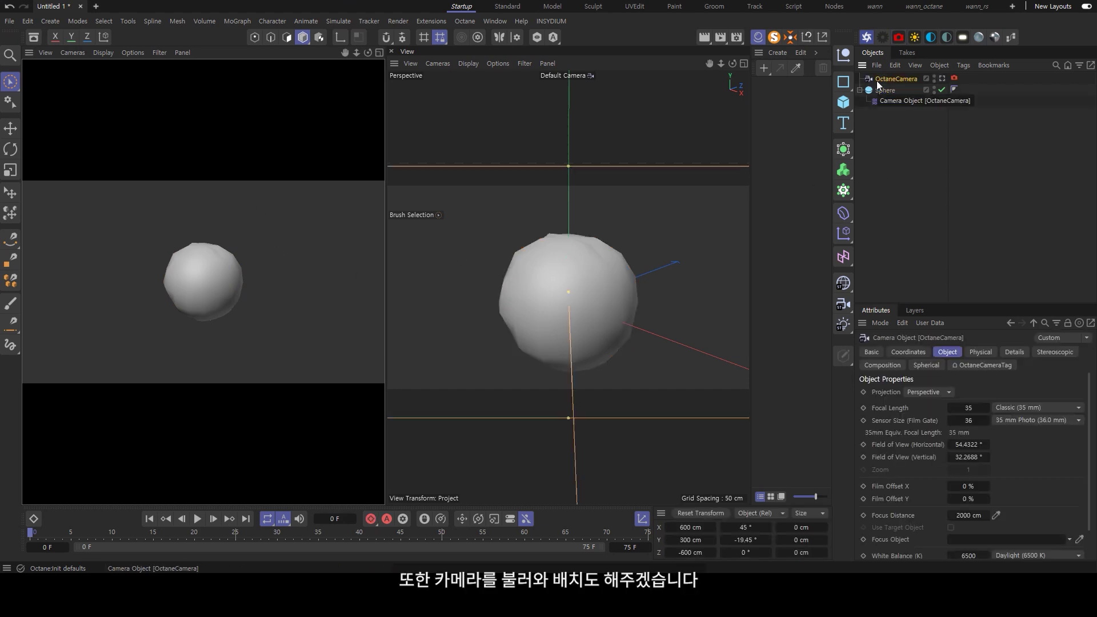
{"action": "key", "text": "ctrl+shift+r"}
{"action": "key", "text": "F2"}
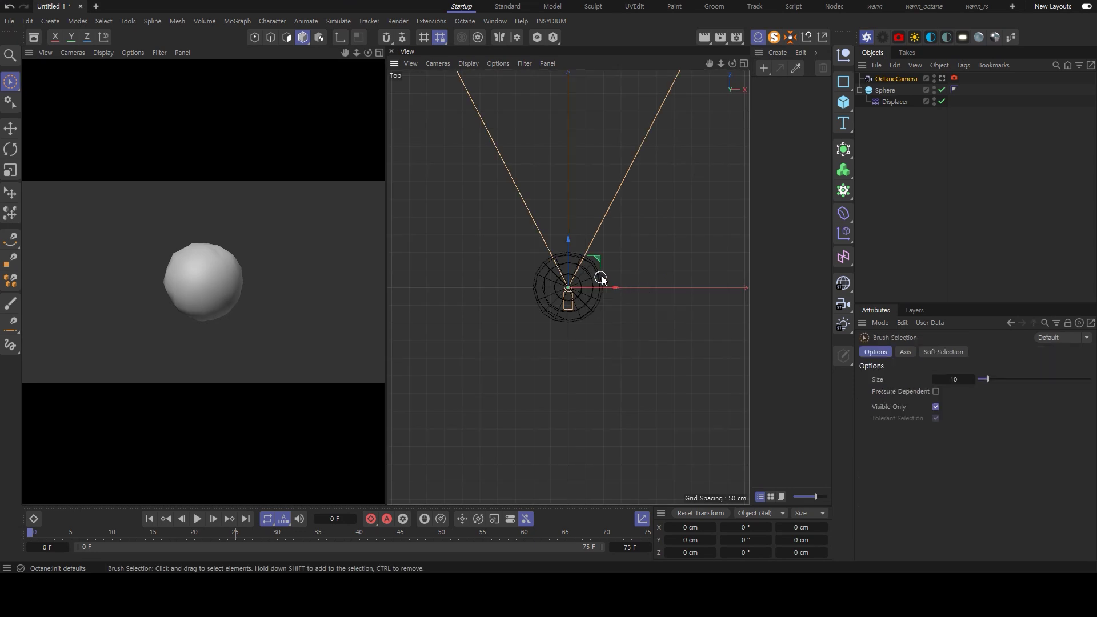
{"action": "left_click", "coordinate": [943, 78]}
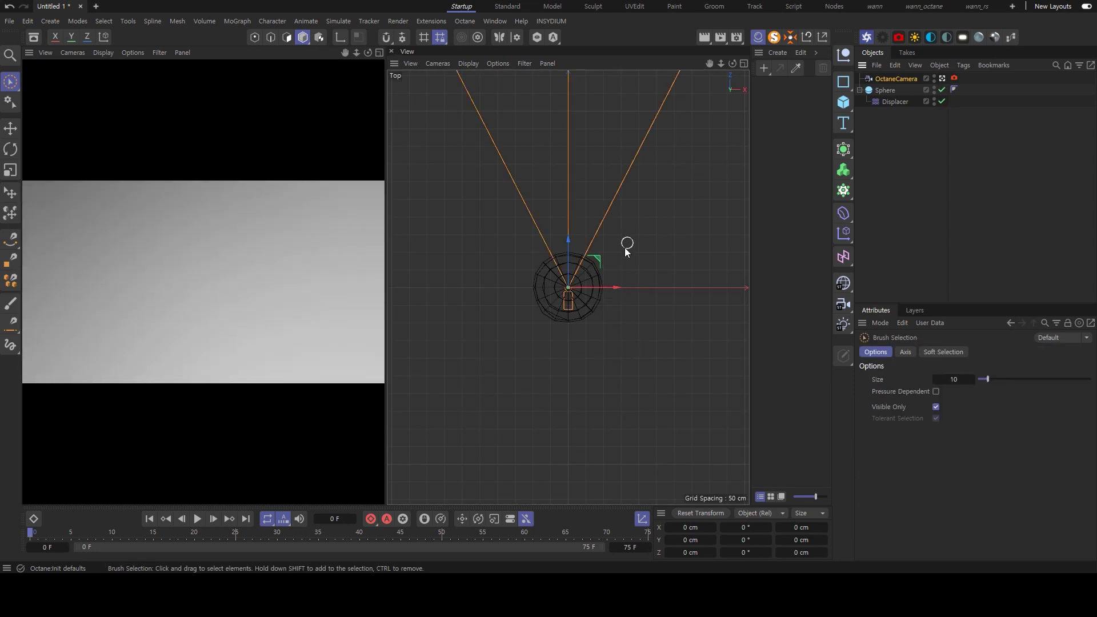
{"action": "scroll", "coordinate": [588, 269], "scroll_direction": "down", "scroll_amount": 5}
{"action": "scroll", "coordinate": [592, 273], "scroll_direction": "down", "scroll_amount": 2}
{"action": "left_click_drag", "start_coordinate": [611, 228], "coordinate": [613, 260]}
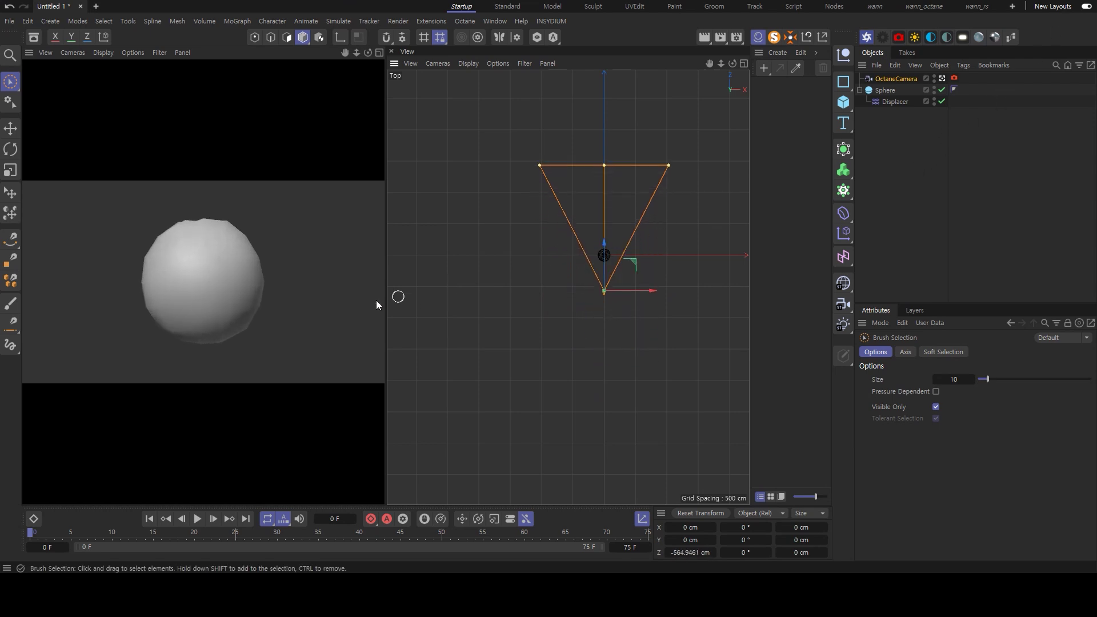
{"action": "key", "text": "F1"}
Step: Give the sphere 64 segments
{"action": "left_click", "coordinate": [895, 101]}
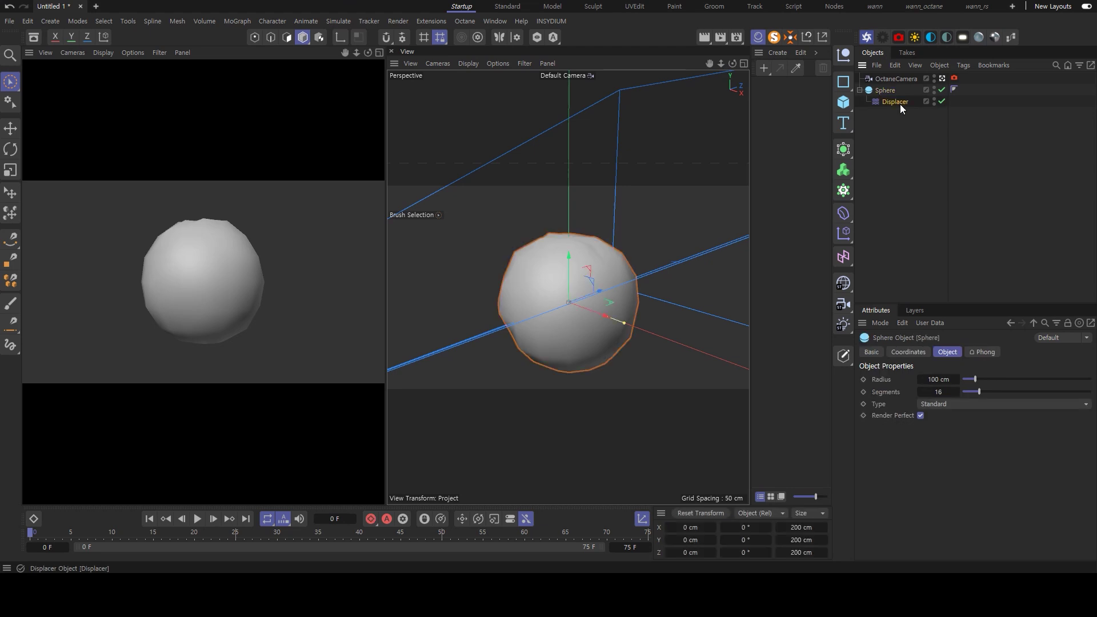
{"action": "left_click", "coordinate": [980, 352]}
{"action": "left_click", "coordinate": [920, 424]}
{"action": "left_click_drag", "start_coordinate": [1091, 438], "coordinate": [1091, 476]}
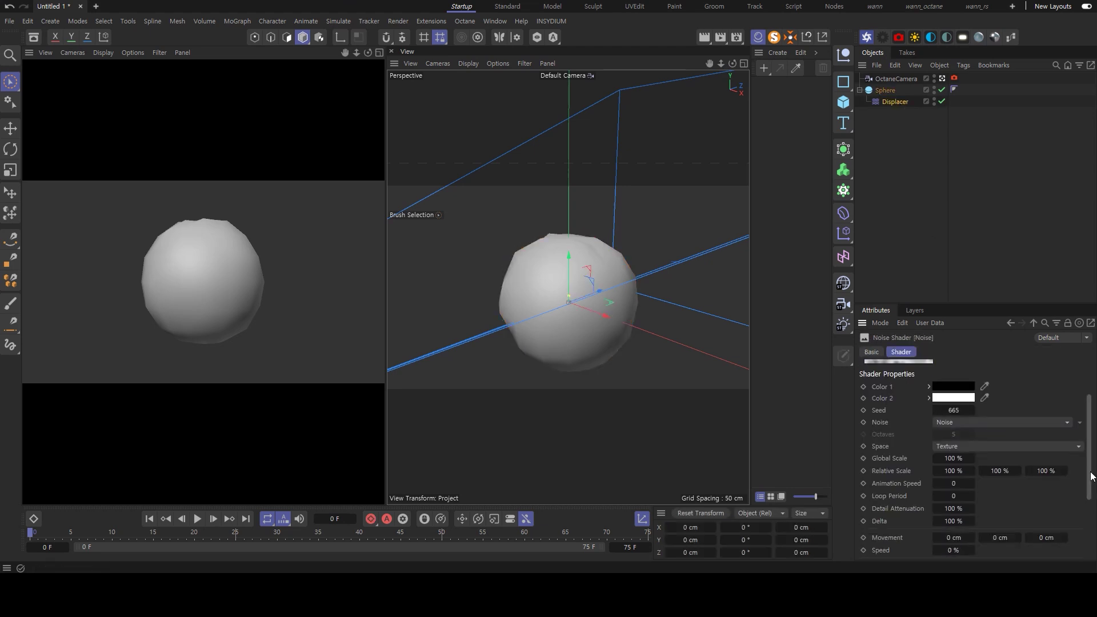
{"action": "left_click", "coordinate": [885, 90]}
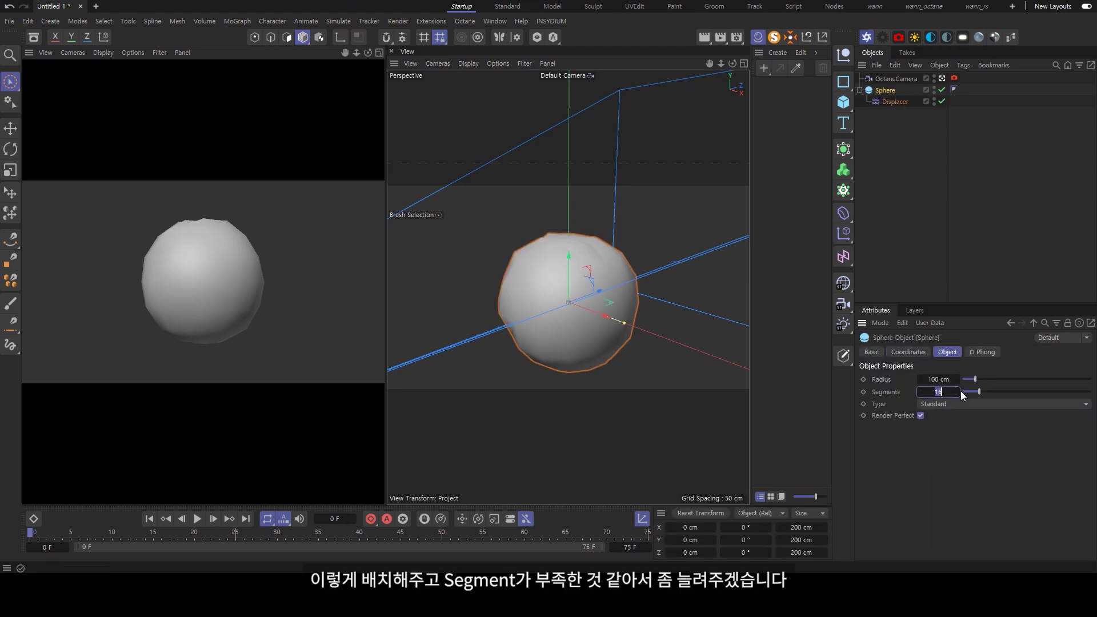
{"action": "type", "text": "64"}
{"action": "key", "text": "Return"}
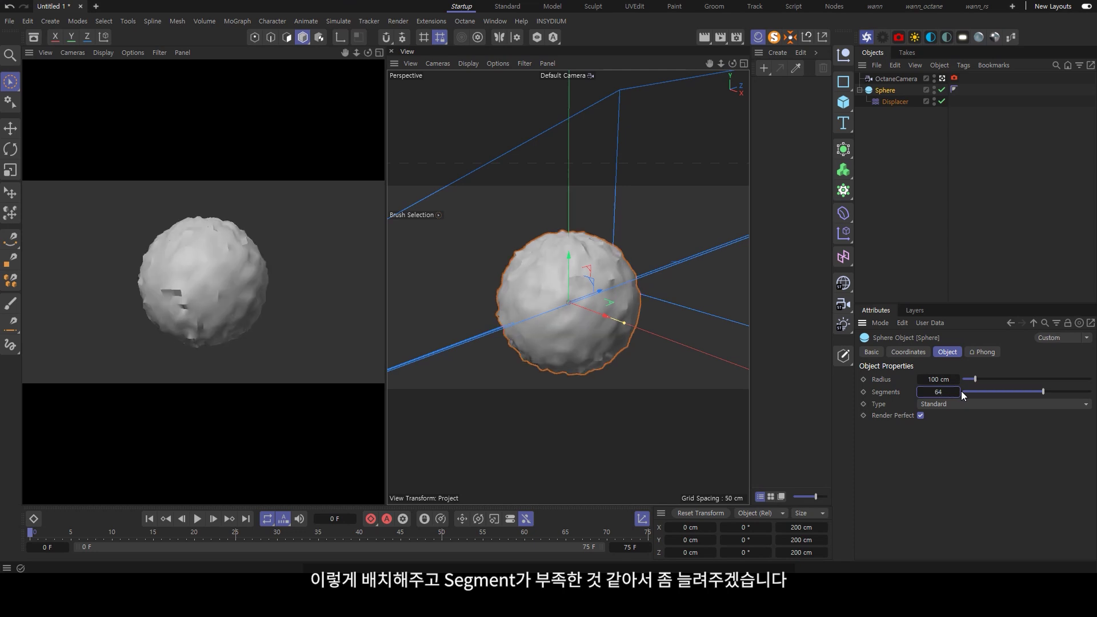
Step: Set the Displacer's Noise Global Scale to 800 %
{"action": "left_click", "coordinate": [894, 102]}
{"action": "left_click", "coordinate": [947, 421]}
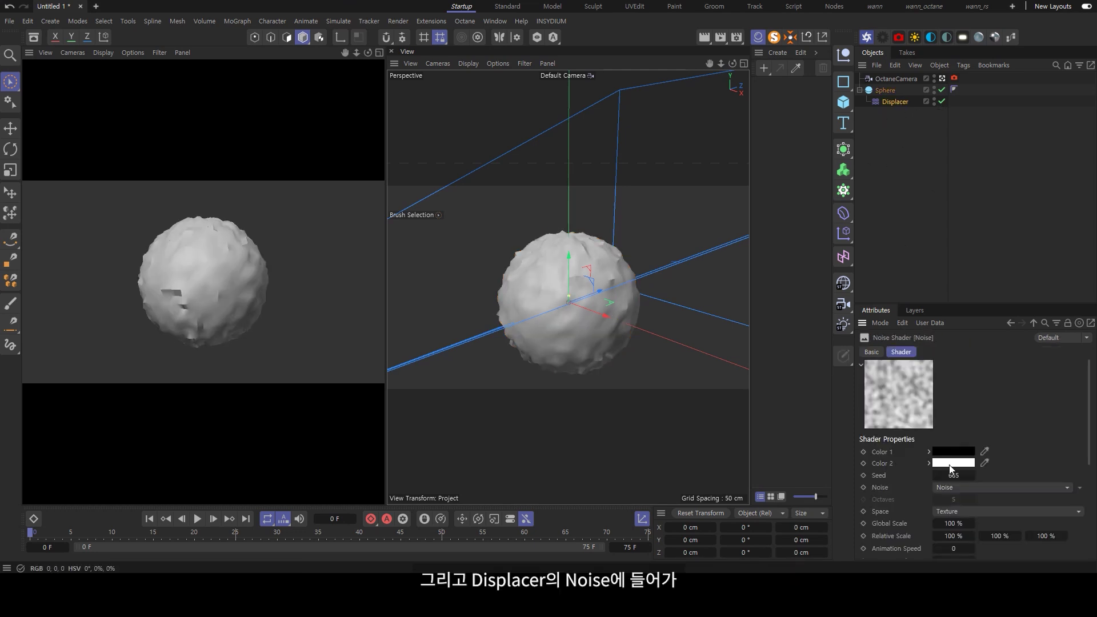
{"action": "left_click", "coordinate": [960, 523]}
{"action": "type", "text": "500"}
{"action": "key", "text": "Return"}
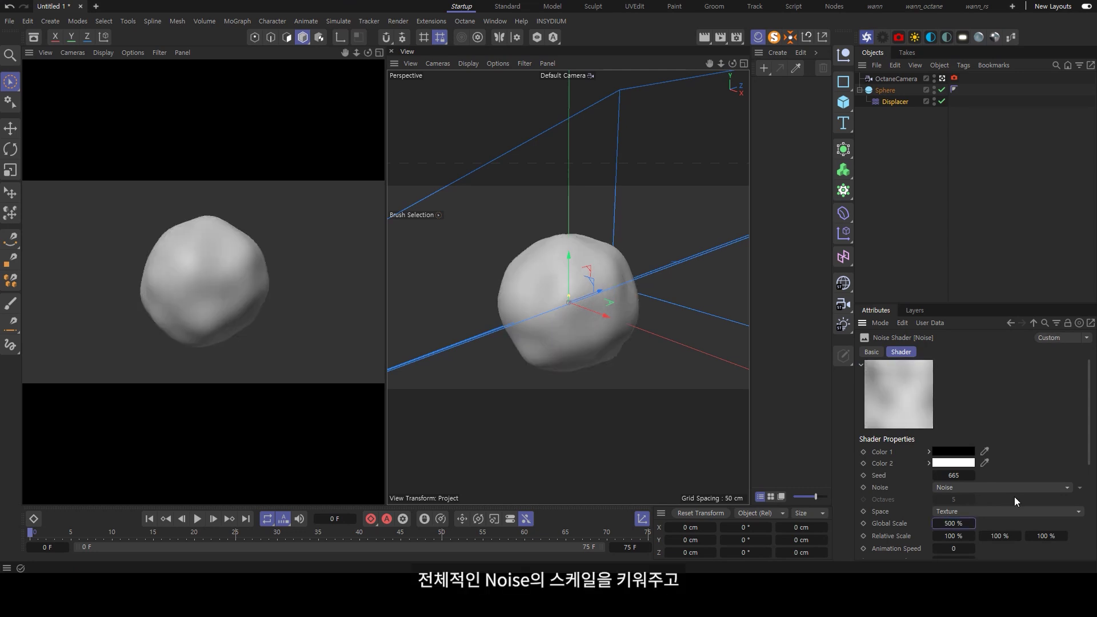
{"action": "scroll", "coordinate": [946, 476], "scroll_direction": "down", "scroll_amount": 2}
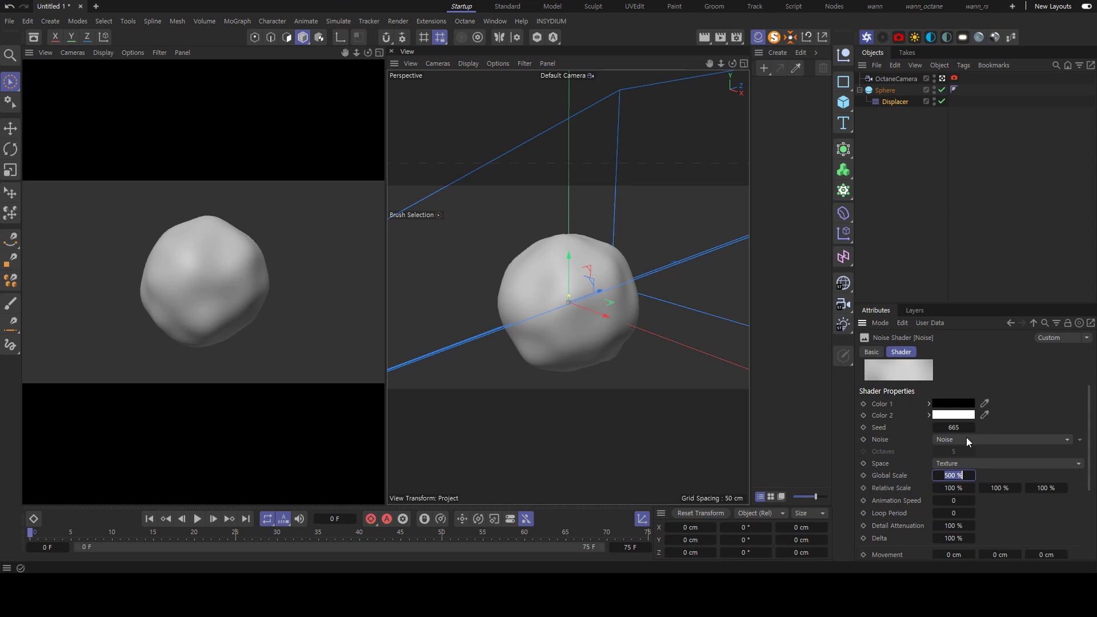
{"action": "type", "text": "400"}
{"action": "key", "text": "Return"}
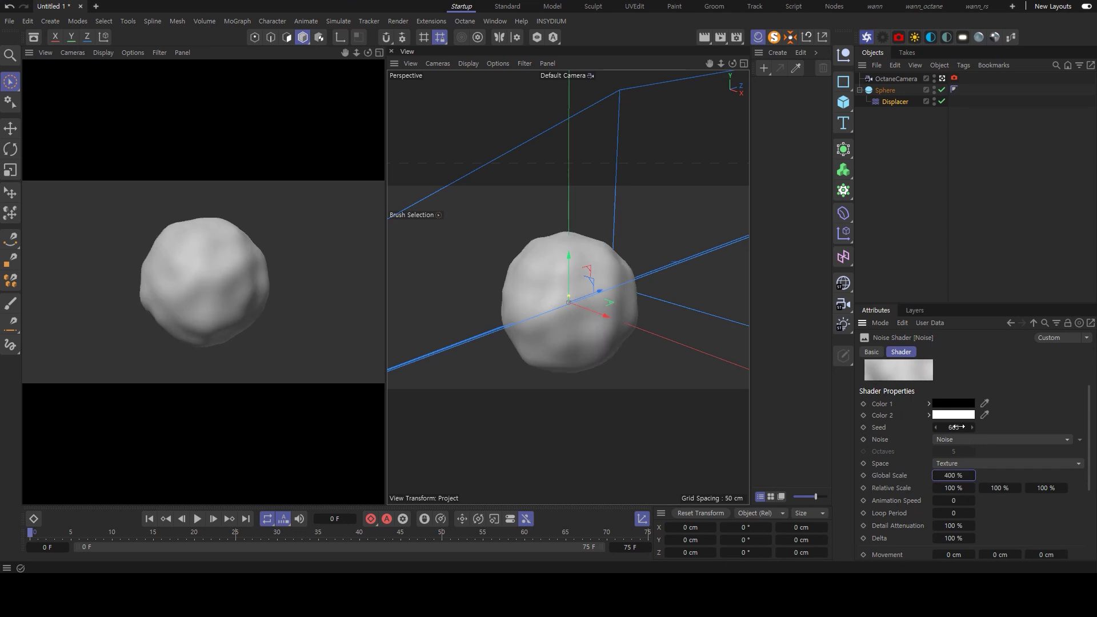
{"action": "key", "text": "ctrl+z"}
{"action": "key", "text": "ctrl+z"}
{"action": "type", "text": "800"}
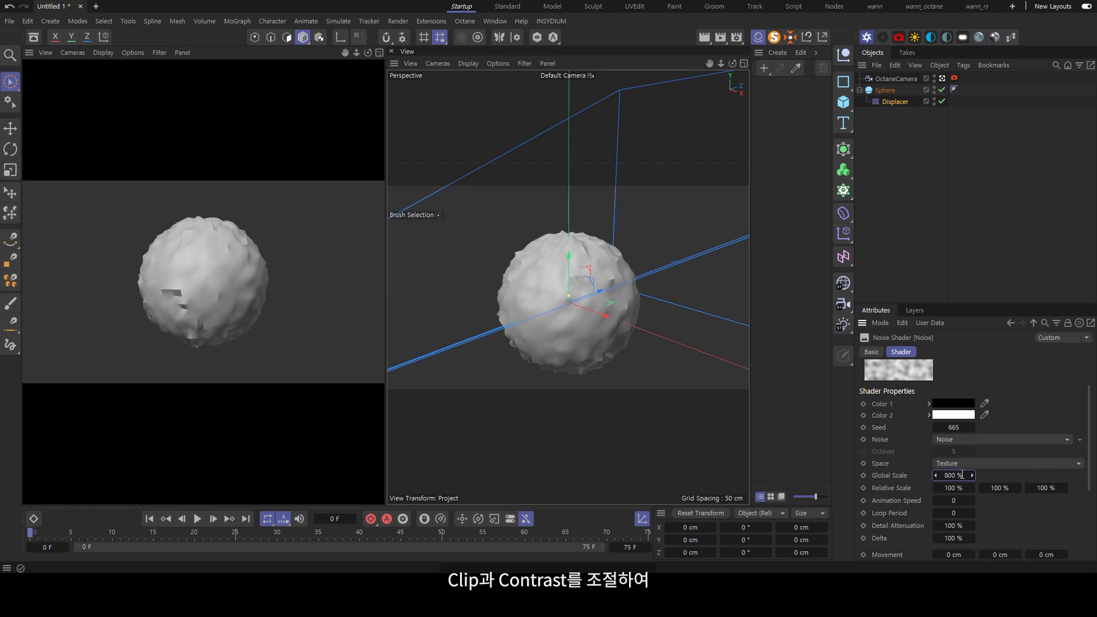
{"action": "key", "text": "Return"}
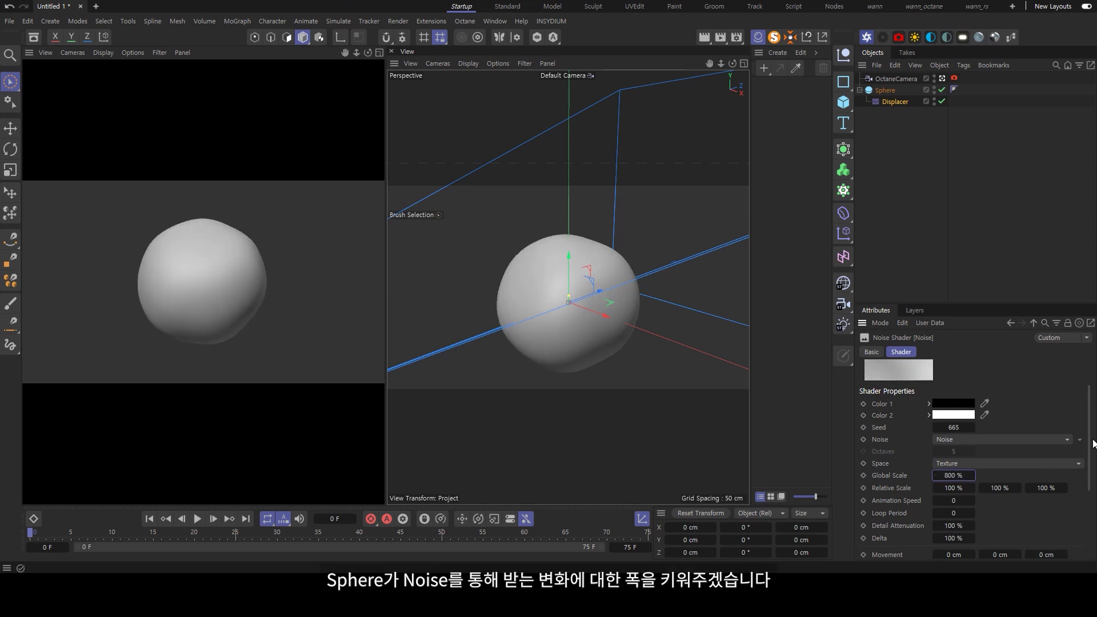
Step: Raise the Noise Contrast to about 55 %, undoing the Low Clip and Brightness tries
{"action": "scroll", "coordinate": [1093, 443], "scroll_direction": "down", "scroll_amount": 3}
{"action": "scroll", "coordinate": [1093, 443], "scroll_direction": "down", "scroll_amount": 2}
{"action": "left_click_drag", "start_coordinate": [990, 482], "coordinate": [1026, 488]}
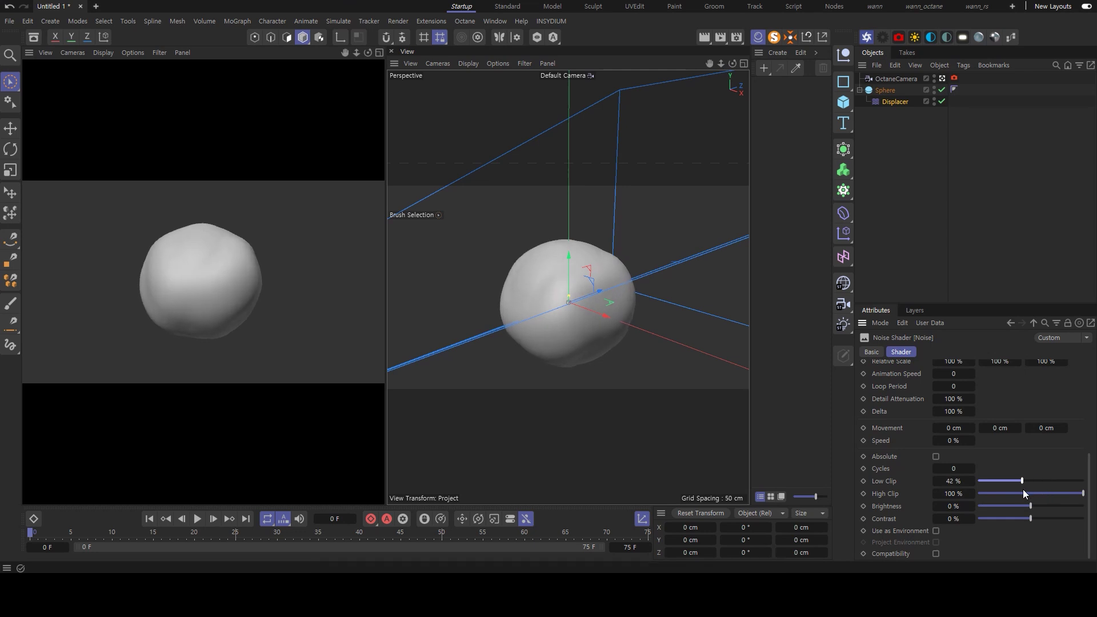
{"action": "key", "text": "ctrl+z"}
{"action": "mouse_move", "coordinate": [1037, 516]}
{"action": "left_mouse_down"}
{"action": "mouse_move", "coordinate": [1074, 516]}
{"action": "mouse_move", "coordinate": [1030, 506]}
{"action": "mouse_move", "coordinate": [1006, 482]}
{"action": "mouse_move", "coordinate": [1017, 483]}
{"action": "mouse_move", "coordinate": [980, 490]}
{"action": "left_mouse_up"}
{"action": "key", "text": "ctrl+z"}
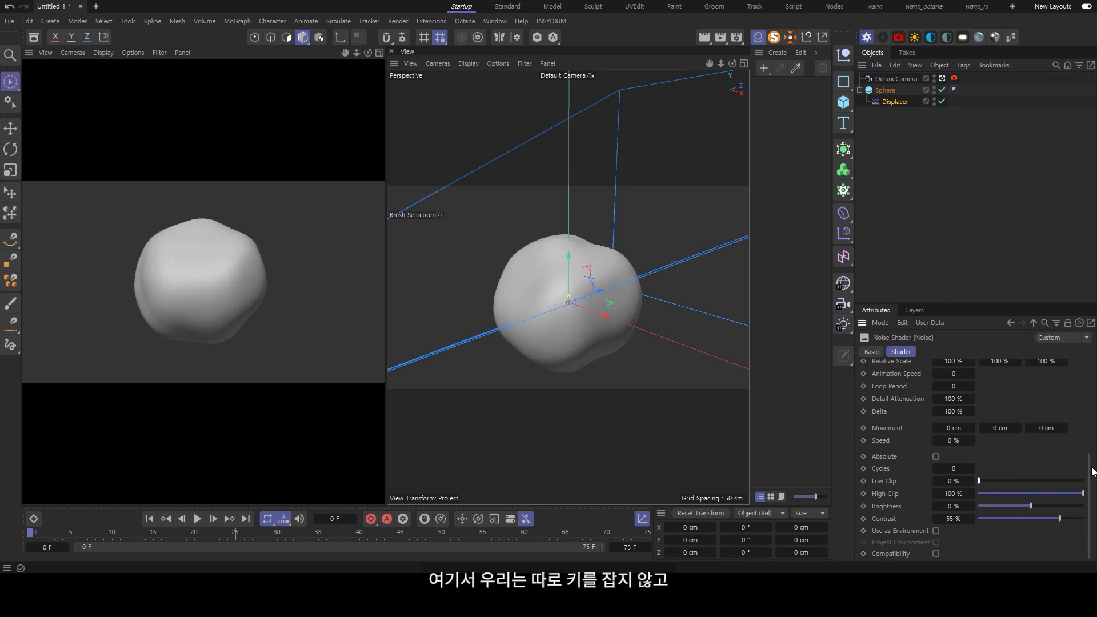
{"action": "left_click_drag", "start_coordinate": [1092, 471], "coordinate": [1092, 406]}
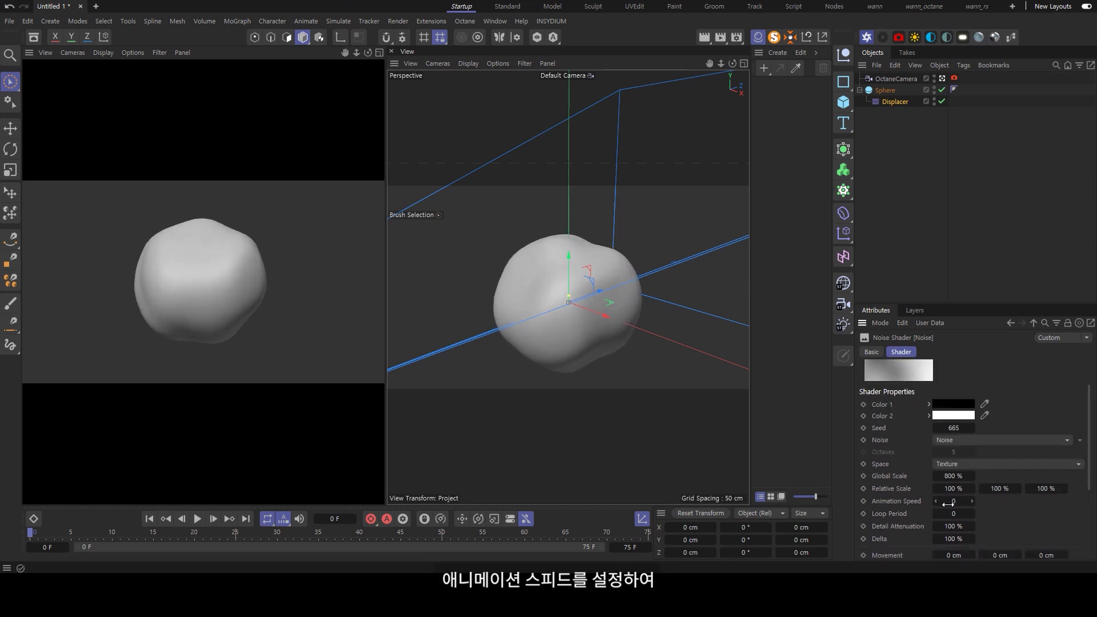
{"action": "type", "text": "1"}
Step: Extend the timeline end to 250 F and set the Noise Animation Speed to 0.5
{"action": "key", "text": "Return"}
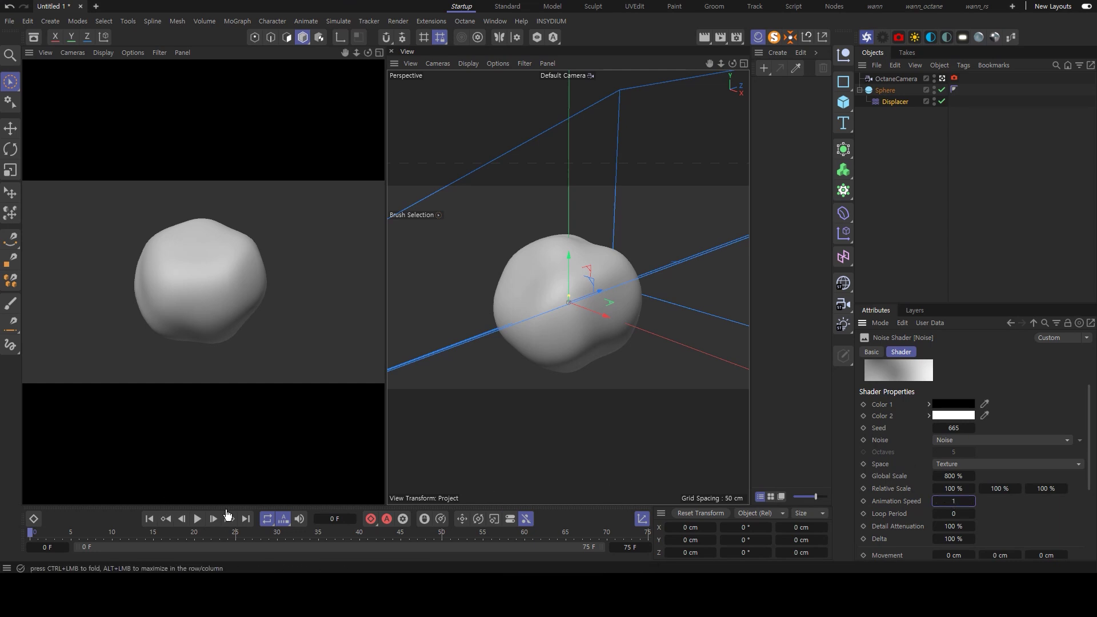
{"action": "left_click", "coordinate": [197, 519]}
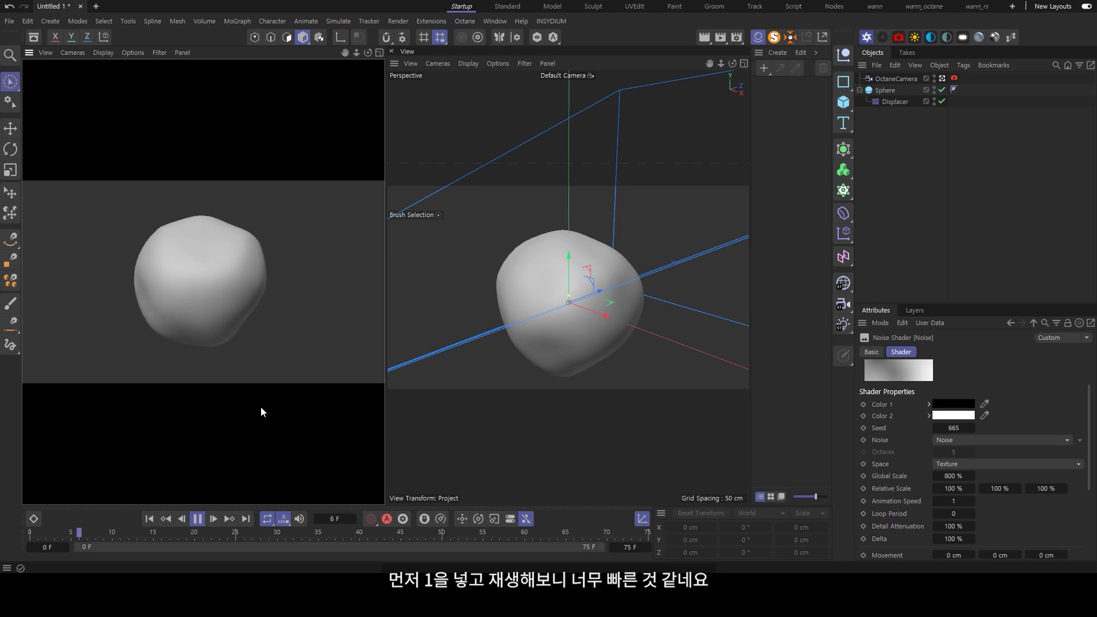
{"action": "double_click", "coordinate": [629, 547]}
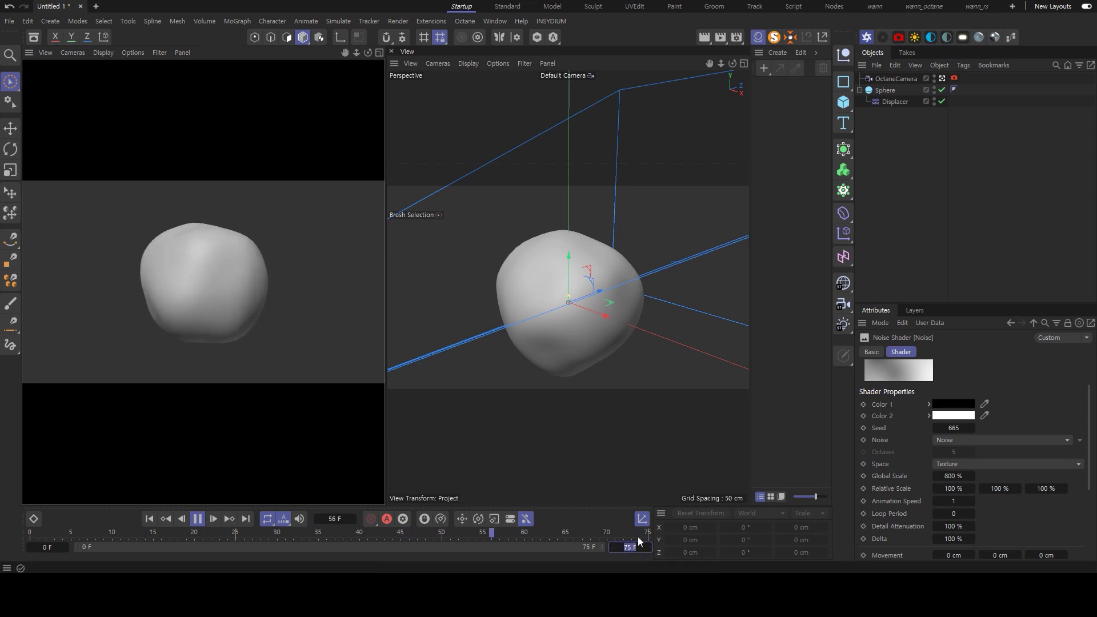
{"action": "type", "text": "250"}
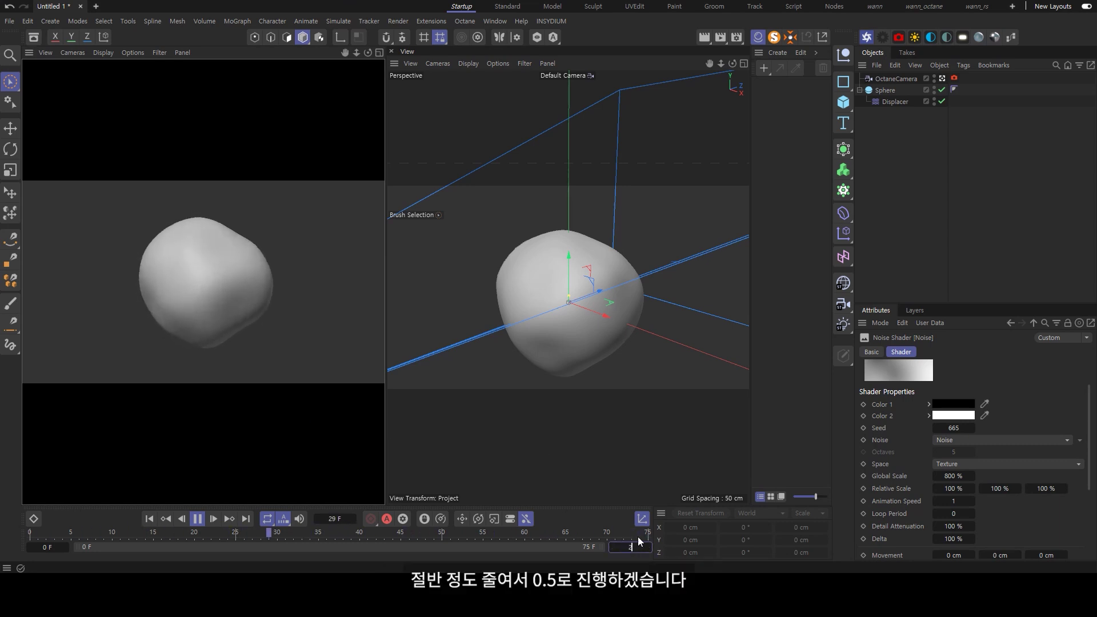
{"action": "key", "text": "Return"}
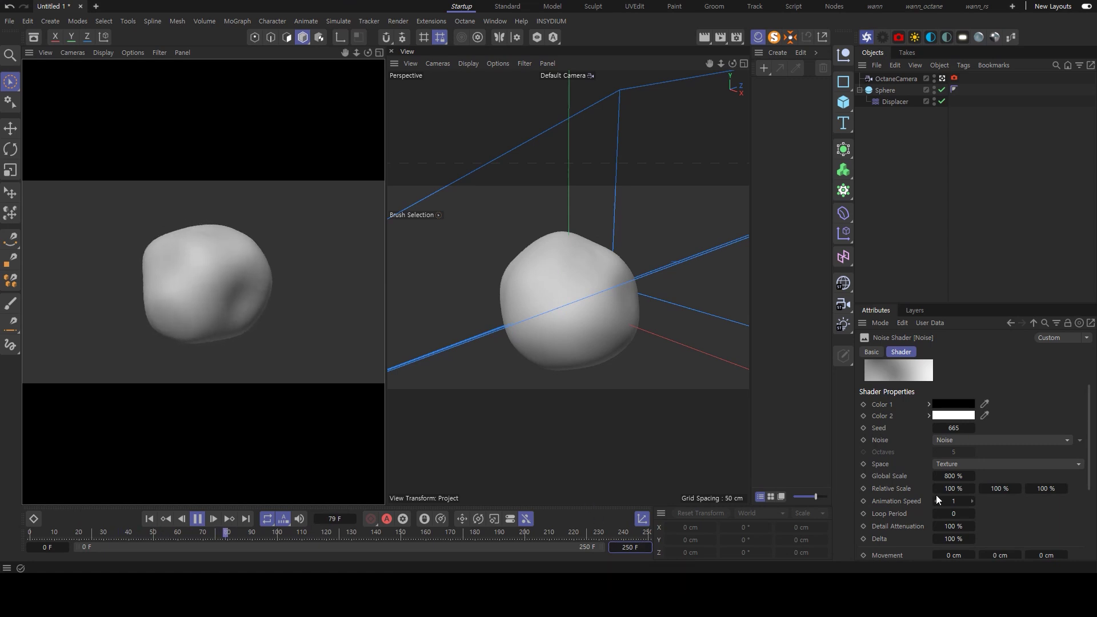
{"action": "double_click", "coordinate": [965, 499]}
{"action": "type", "text": "0.5"}
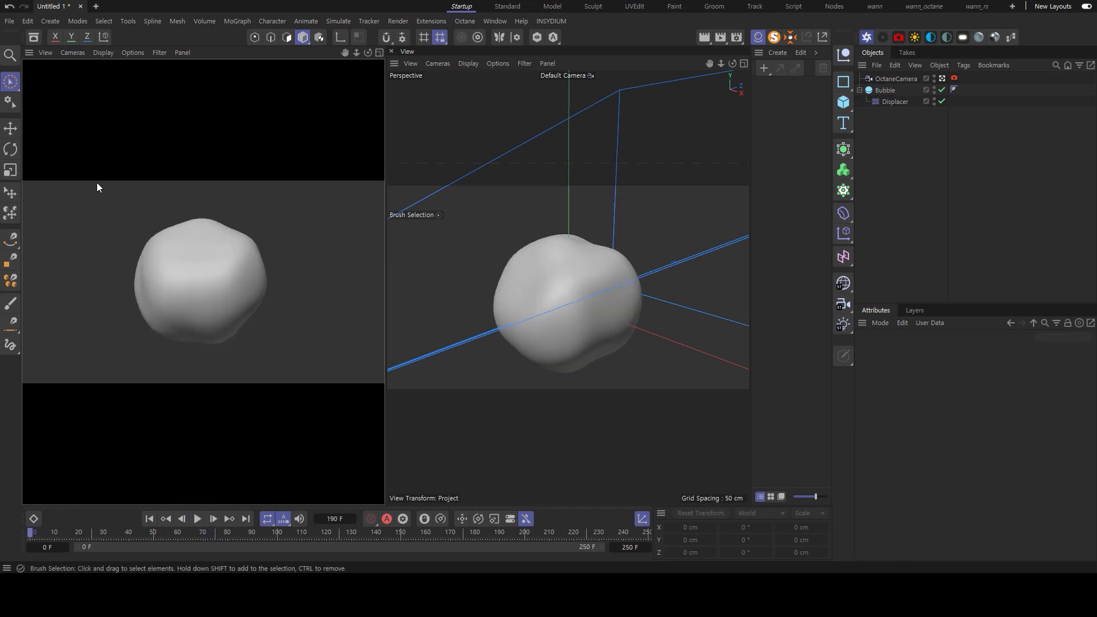
Step: Give the OctaneCamera a 75 mm focal length and pull it farther back along Z
{"action": "left_click", "coordinate": [896, 78]}
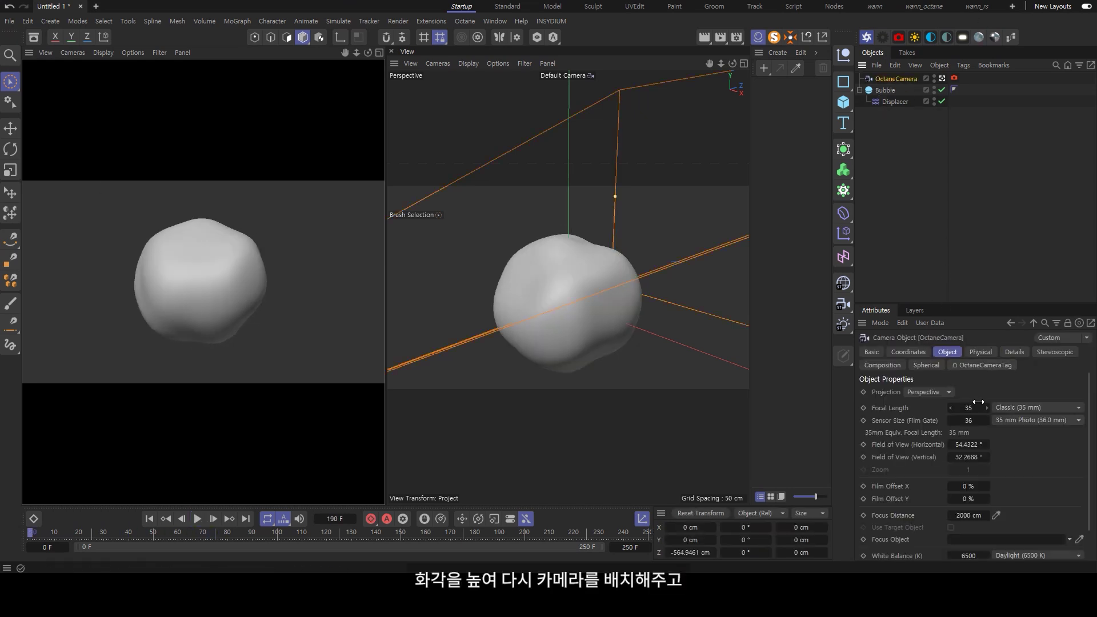
{"action": "key", "text": "Return"}
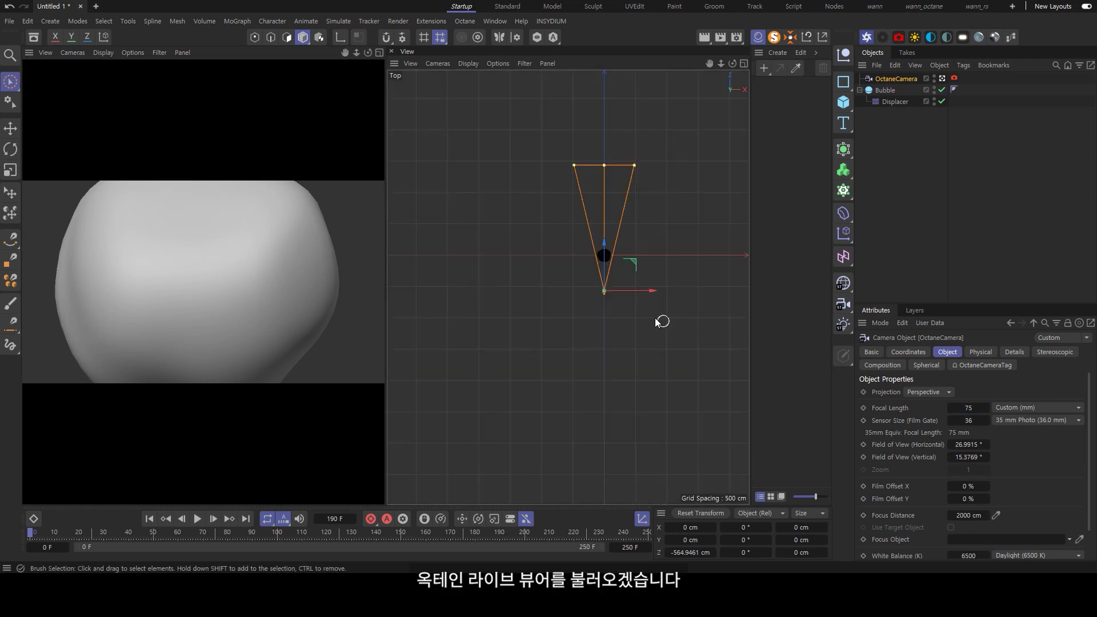
{"action": "left_click_drag", "start_coordinate": [602, 247], "coordinate": [611, 286]}
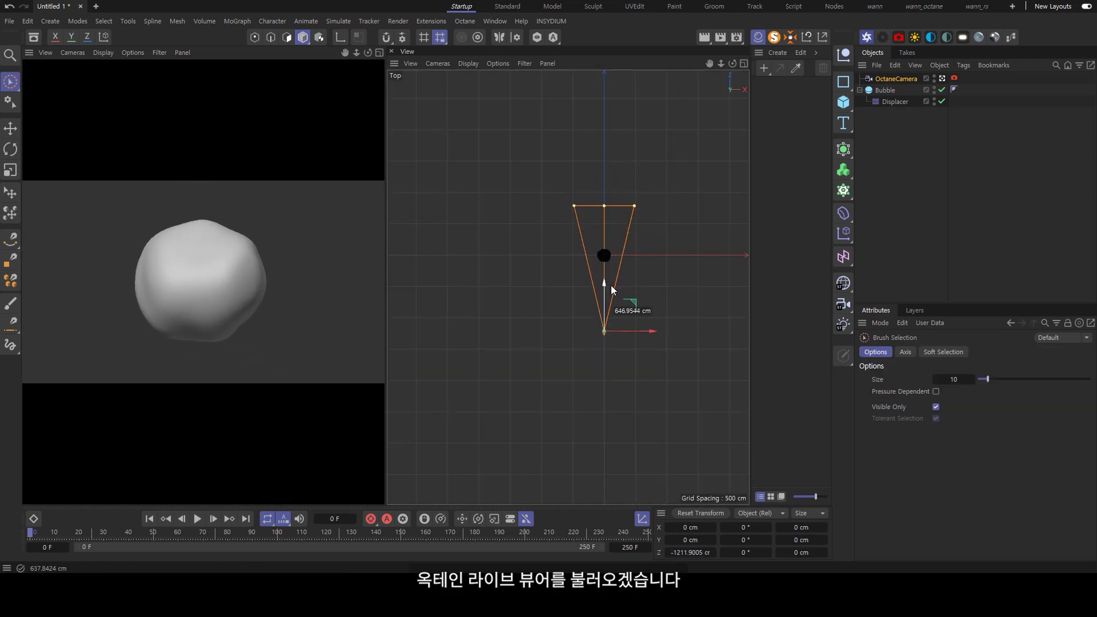
{"action": "left_click", "coordinate": [450, 258]}
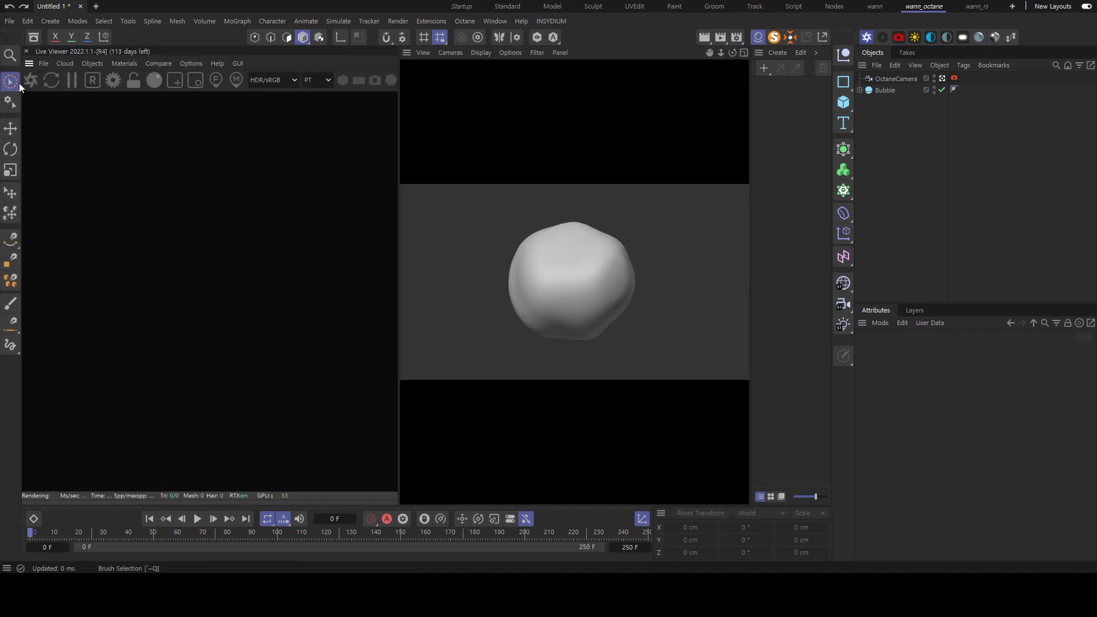
Step: Lock the Live Viewer resolution, restart the render, and add an OctaneSky environment
{"action": "left_click", "coordinate": [130, 83]}
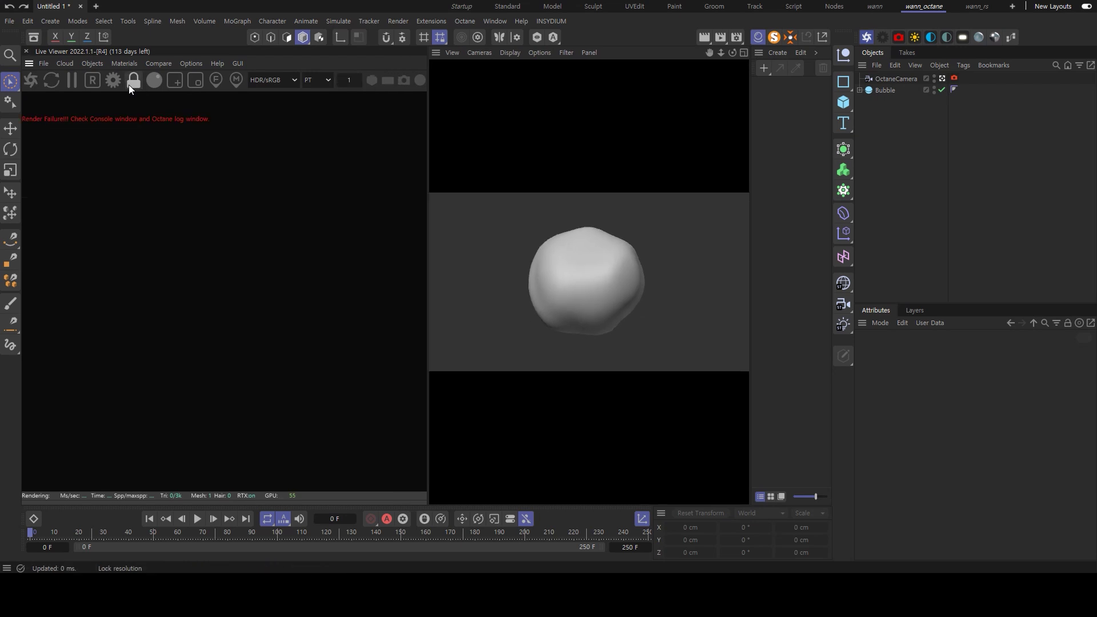
{"action": "left_click", "coordinate": [32, 81]}
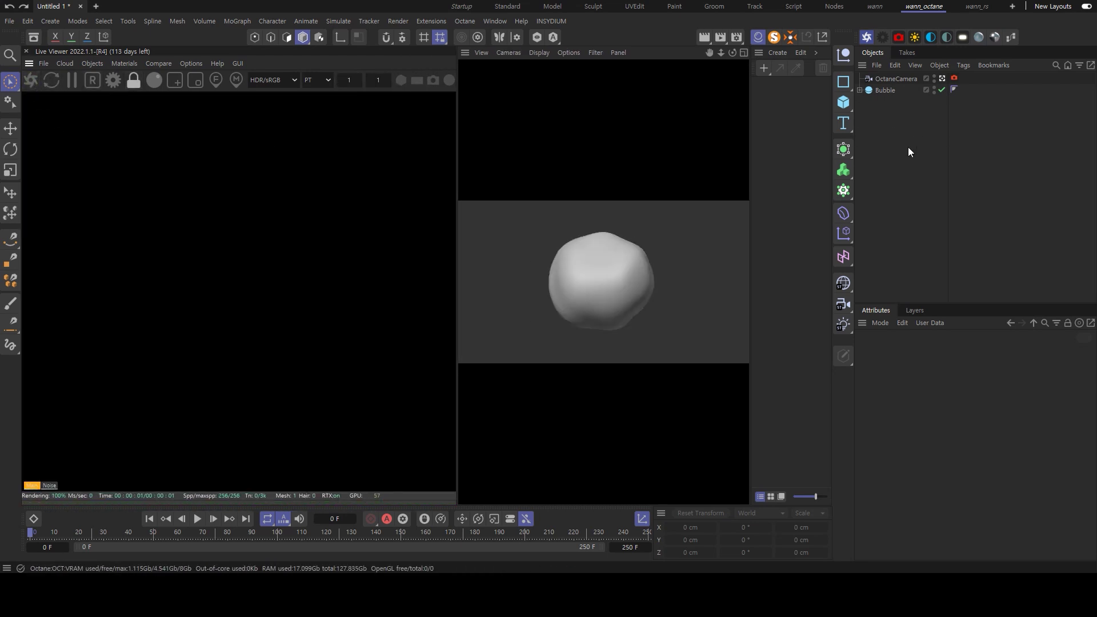
{"action": "left_click", "coordinate": [932, 38]}
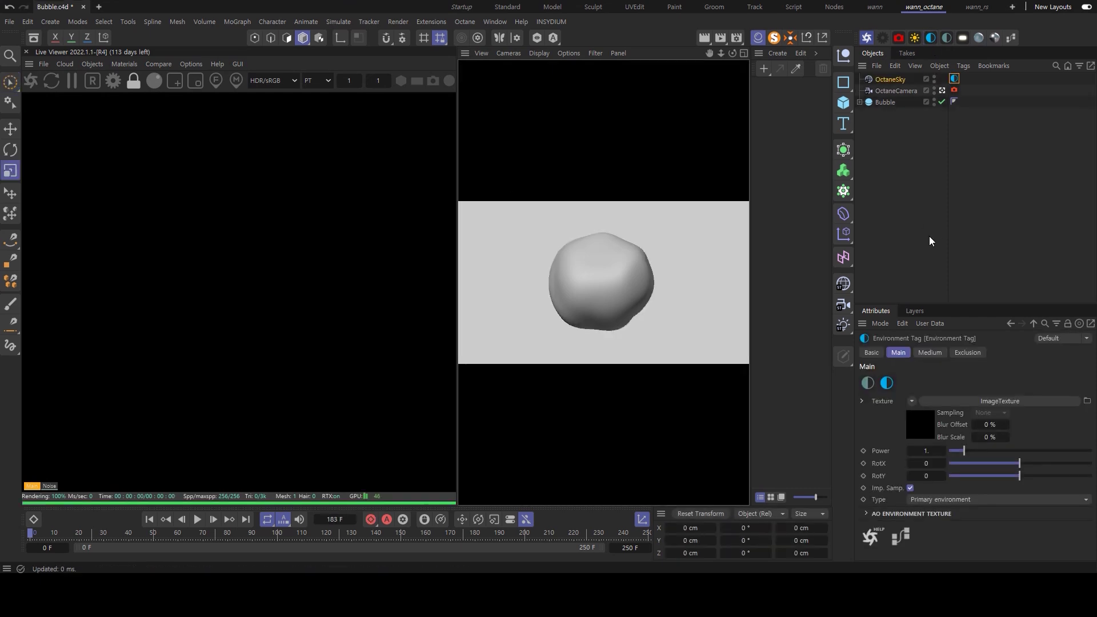
{"action": "left_click", "coordinate": [880, 271]}
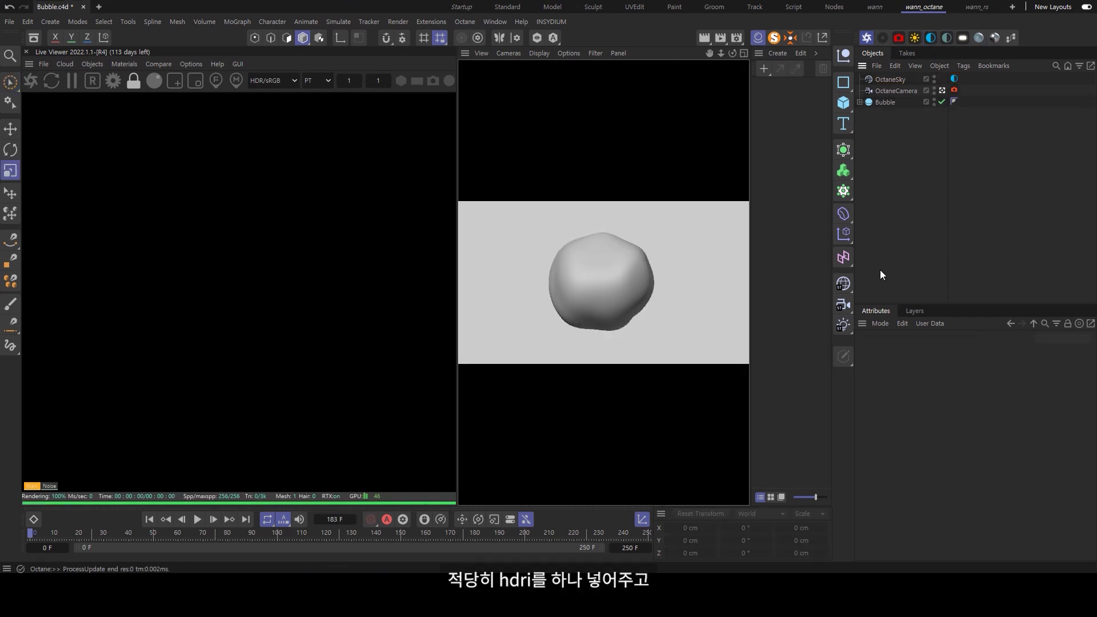
Step: Load chrome.exr as the sky's HDRI texture and rotate it to RotX 0.744656
{"action": "left_click", "coordinate": [954, 79]}
{"action": "left_click", "coordinate": [913, 436]}
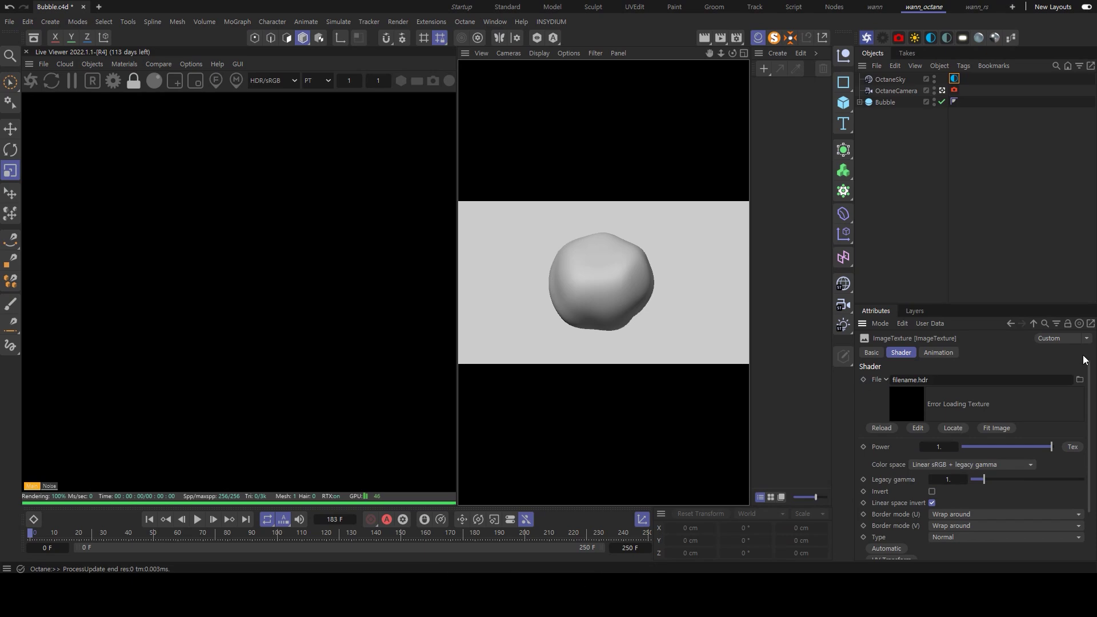
{"action": "left_click", "coordinate": [1079, 379]}
{"action": "double_click", "coordinate": [181, 123]}
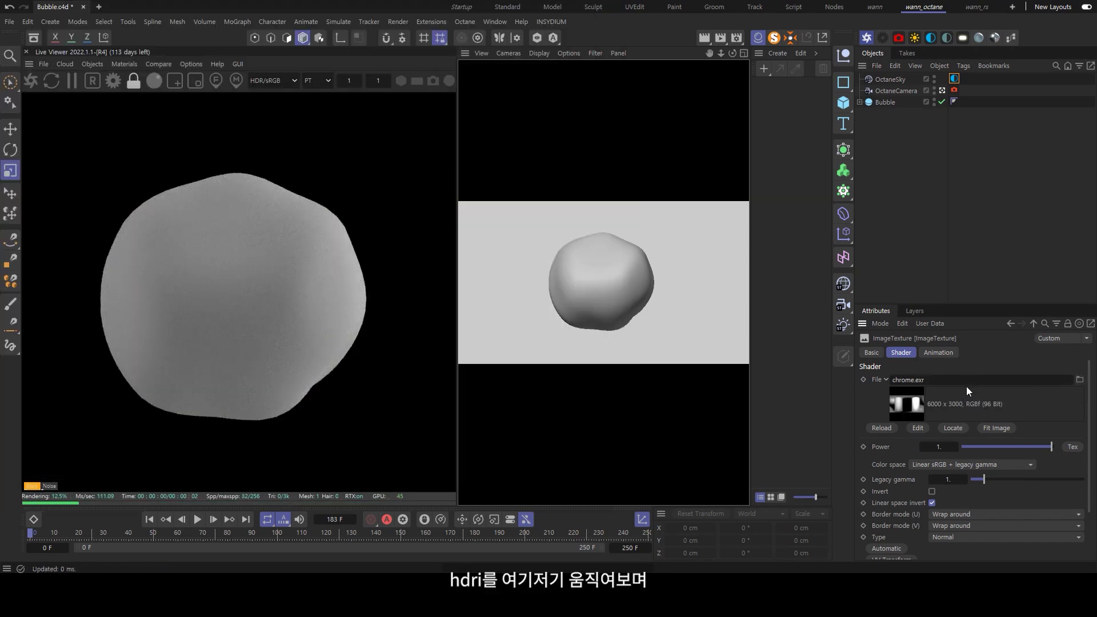
{"action": "left_click", "coordinate": [1011, 323]}
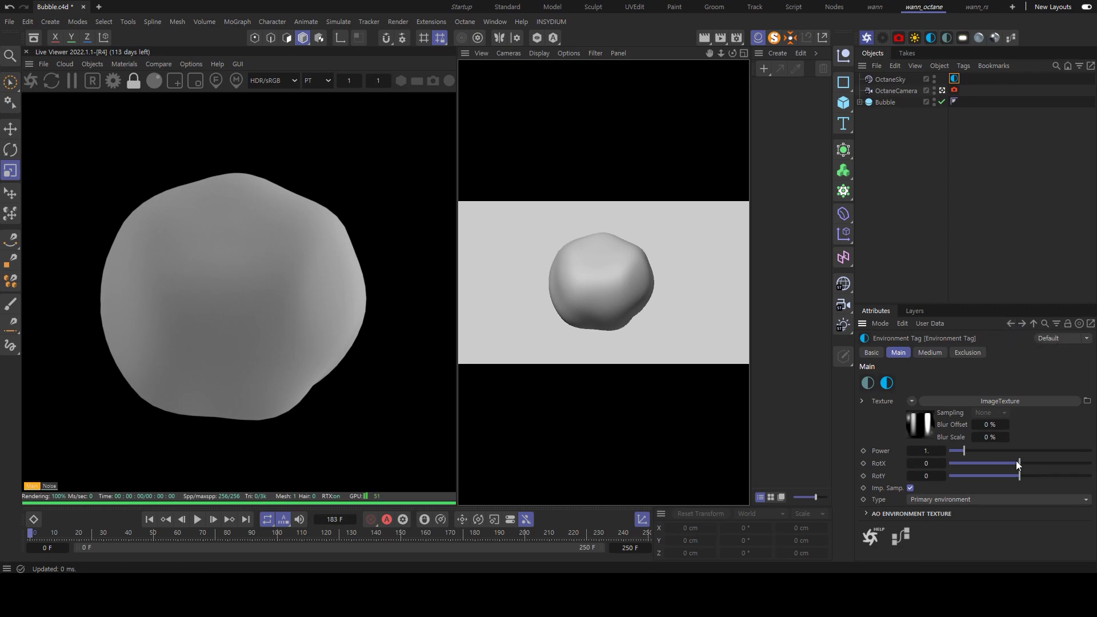
{"action": "mouse_move", "coordinate": [1019, 464]}
{"action": "left_mouse_down"}
{"action": "mouse_move", "coordinate": [1034, 465]}
{"action": "mouse_move", "coordinate": [998, 469]}
{"action": "mouse_move", "coordinate": [1071, 480]}
{"action": "left_mouse_up"}
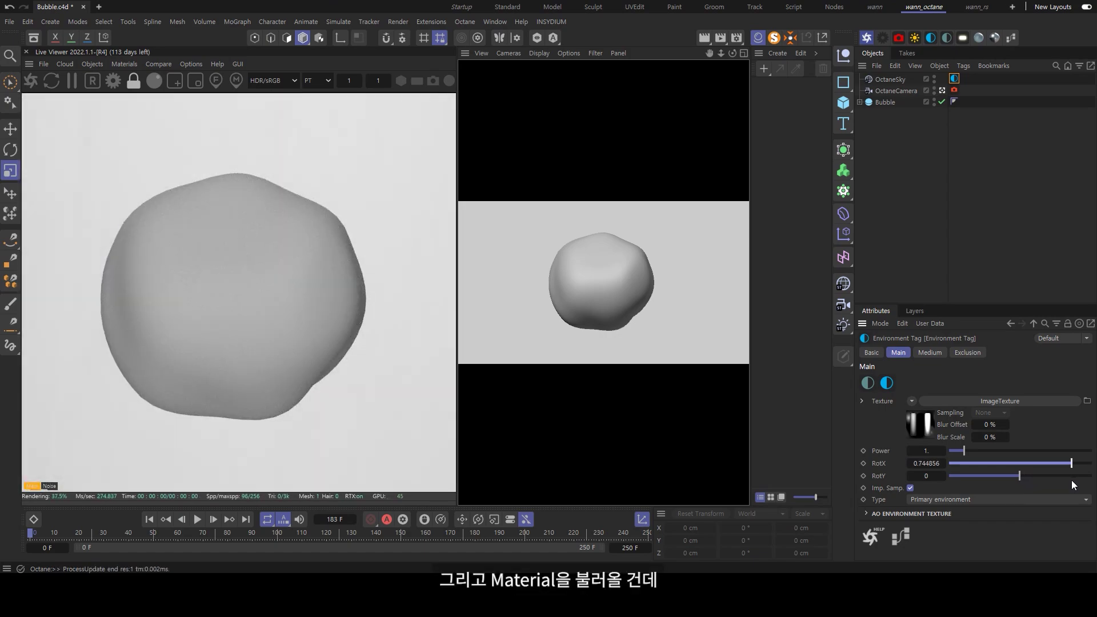
Step: Create the OctComposite1 composite material, apply it to Bubble, and open its Material Editor
{"action": "left_click", "coordinate": [974, 174]}
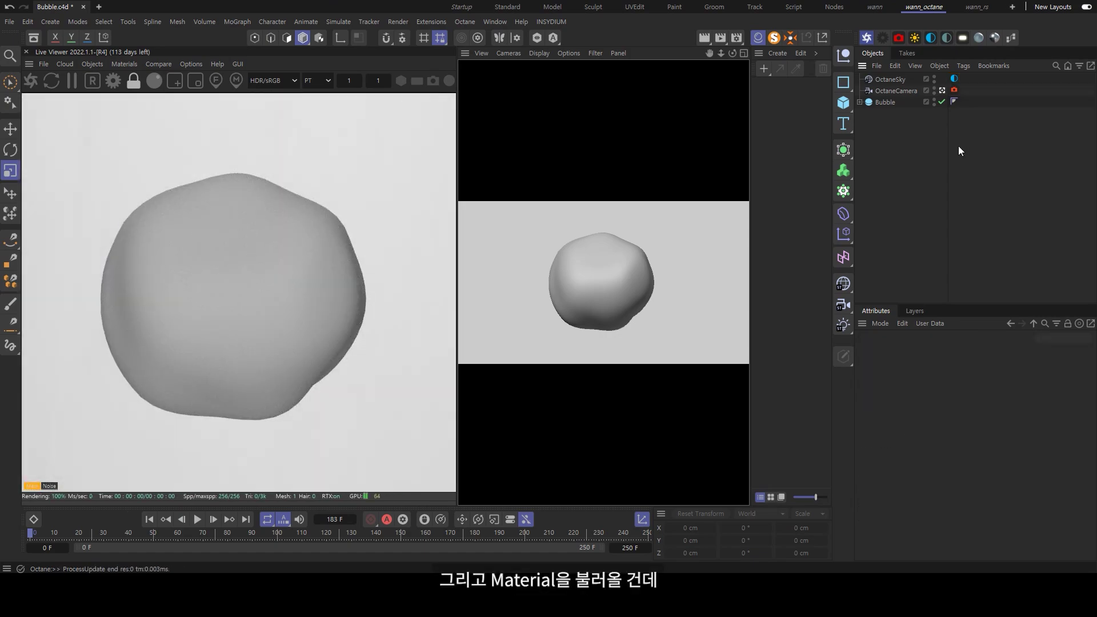
{"action": "left_click", "coordinate": [123, 68]}
{"action": "mouse_move", "coordinate": [163, 122]}
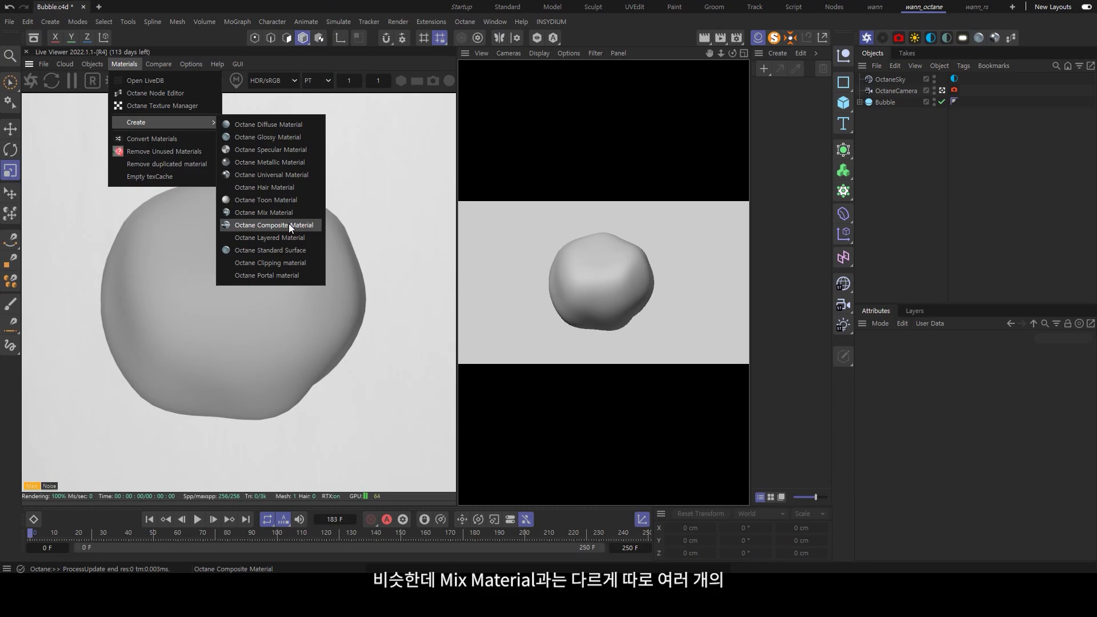
{"action": "left_click", "coordinate": [290, 224]}
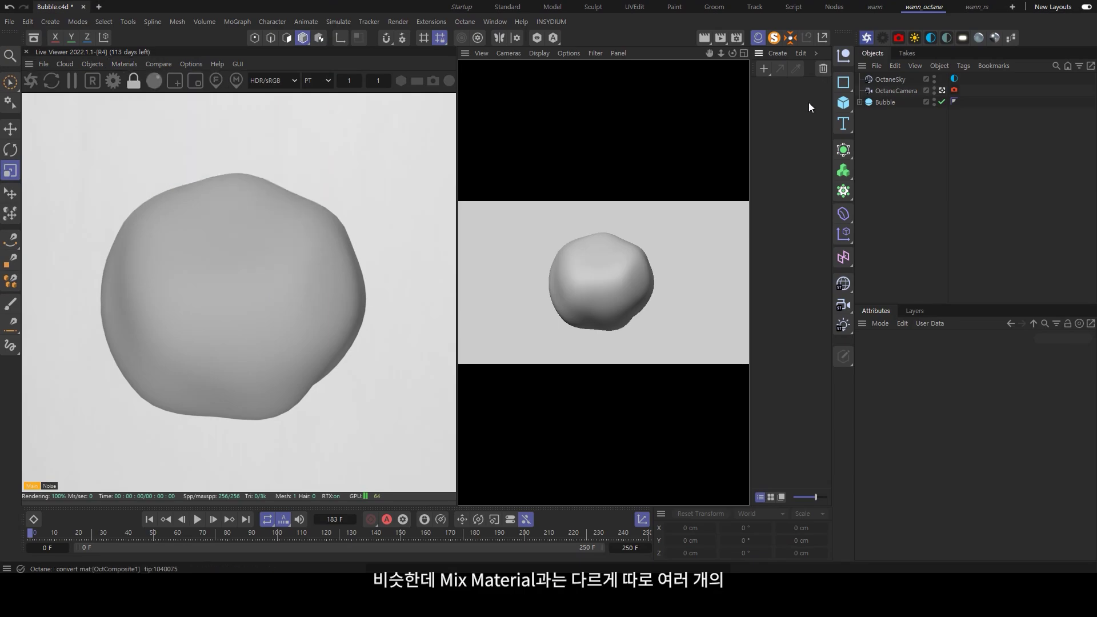
{"action": "left_click", "coordinate": [761, 88]}
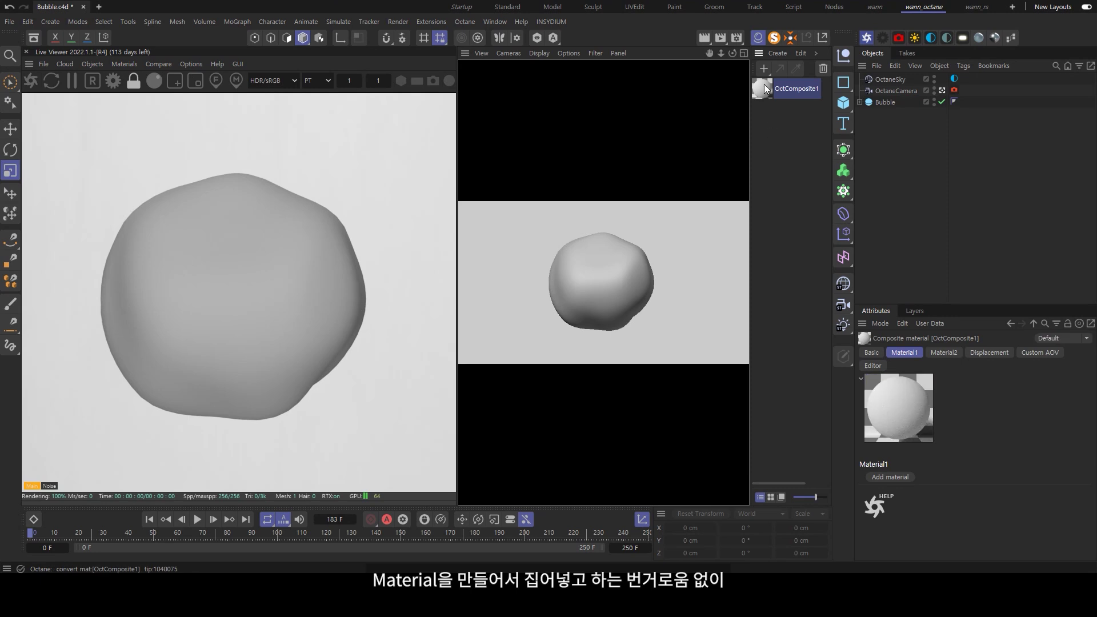
{"action": "left_click_drag", "start_coordinate": [765, 87], "coordinate": [892, 105]}
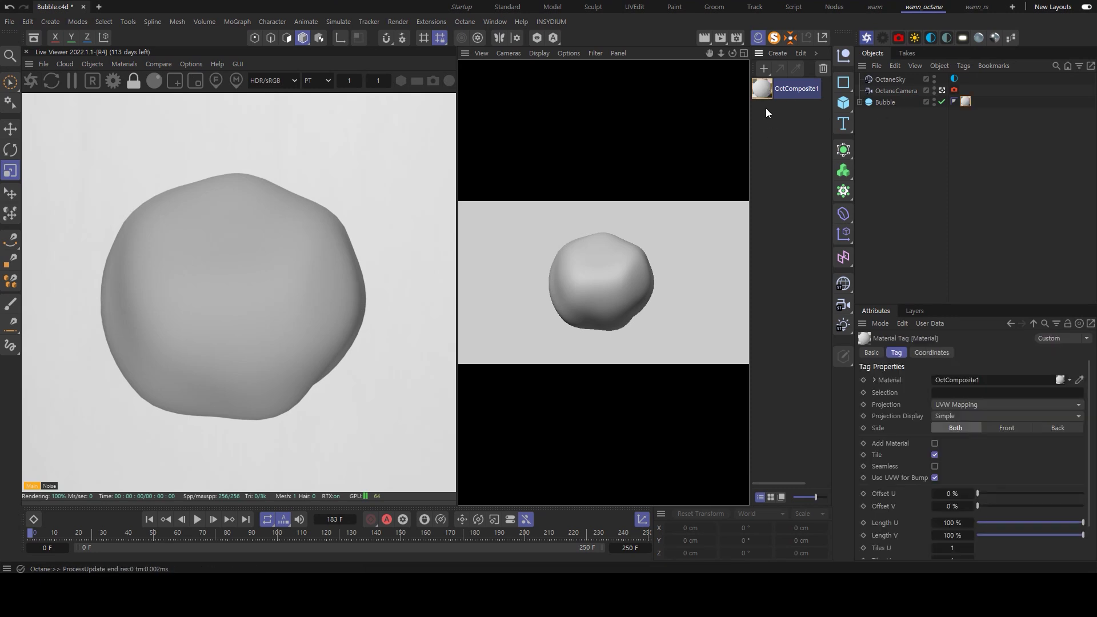
{"action": "double_click", "coordinate": [765, 90]}
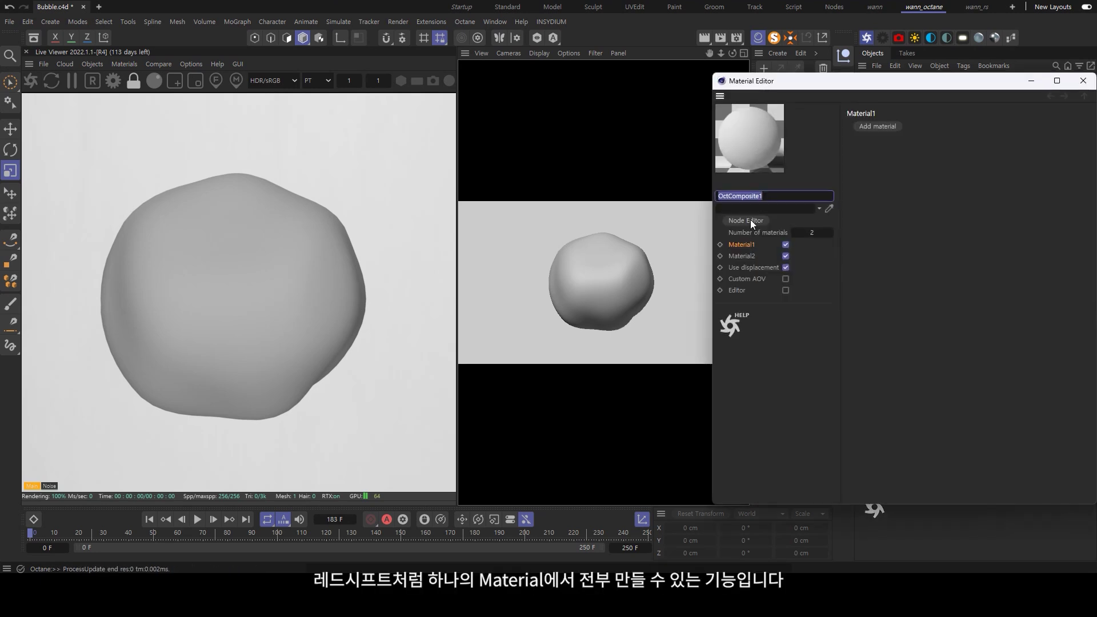
Step: In an enlarged Node Editor, create a Material1 node for OctComposite1's Material1 slot
{"action": "left_click", "coordinate": [748, 220]}
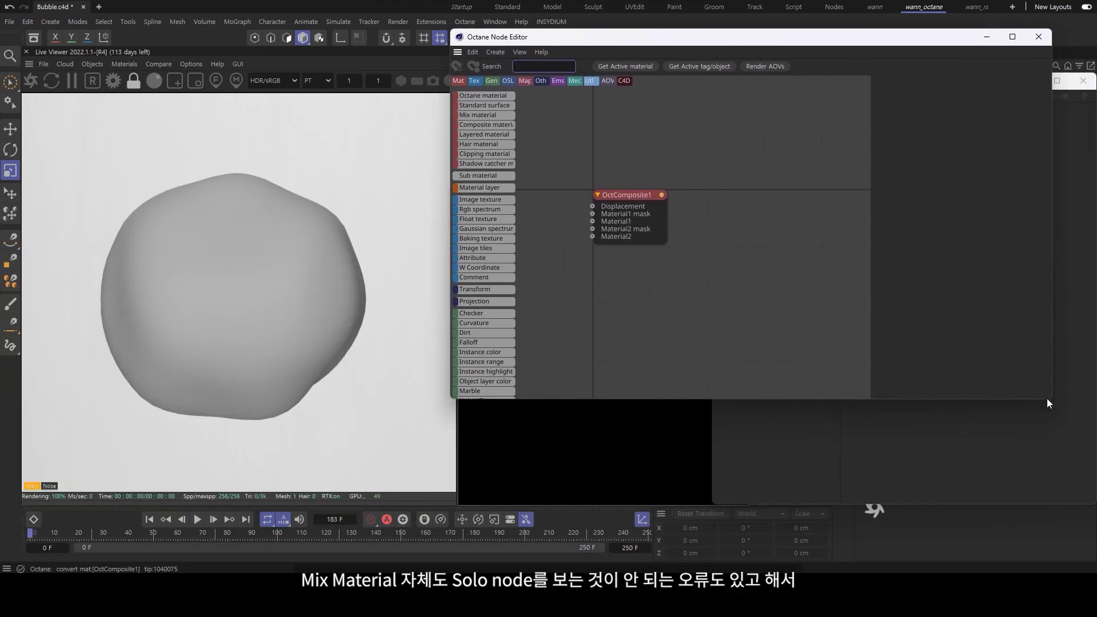
{"action": "left_click_drag", "start_coordinate": [1048, 401], "coordinate": [1084, 503]}
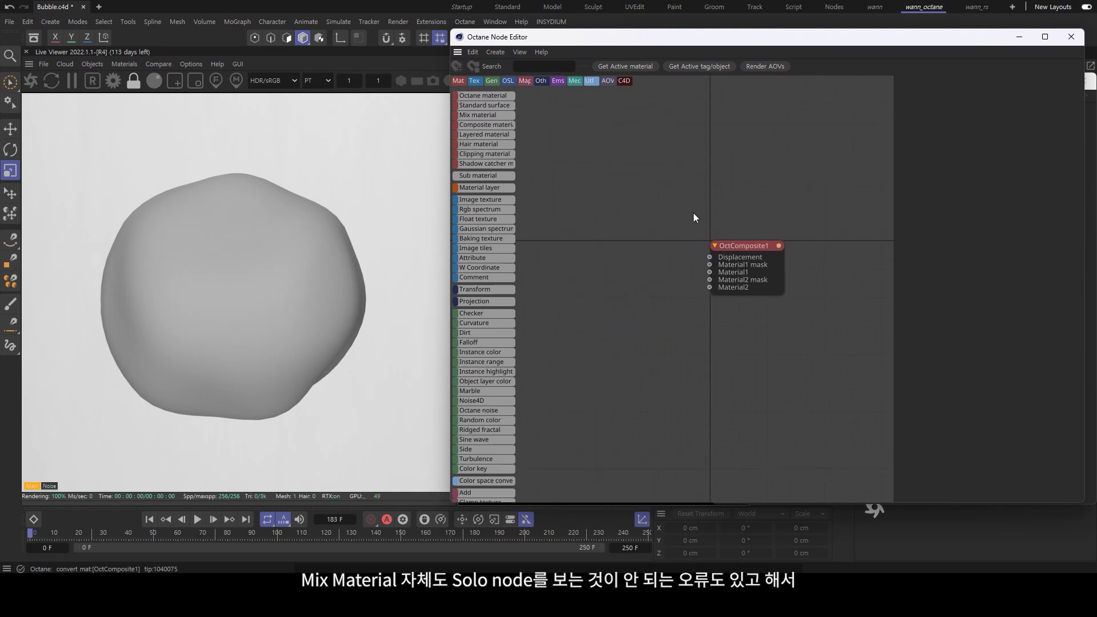
{"action": "left_click", "coordinate": [760, 283]}
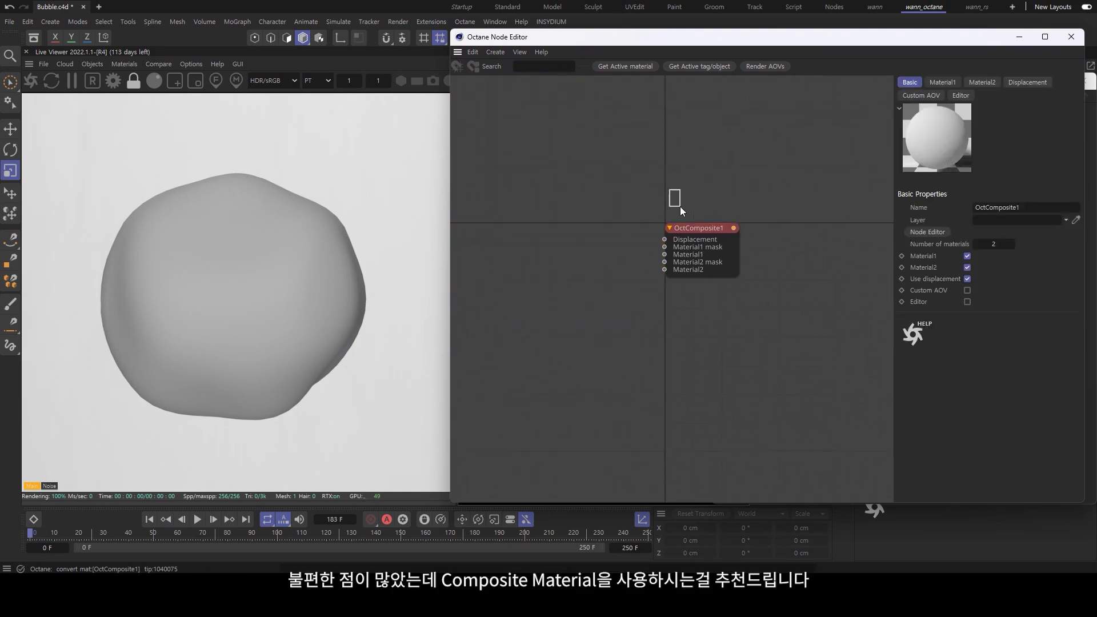
{"action": "left_click", "coordinate": [938, 85]}
{"action": "left_click", "coordinate": [932, 208]}
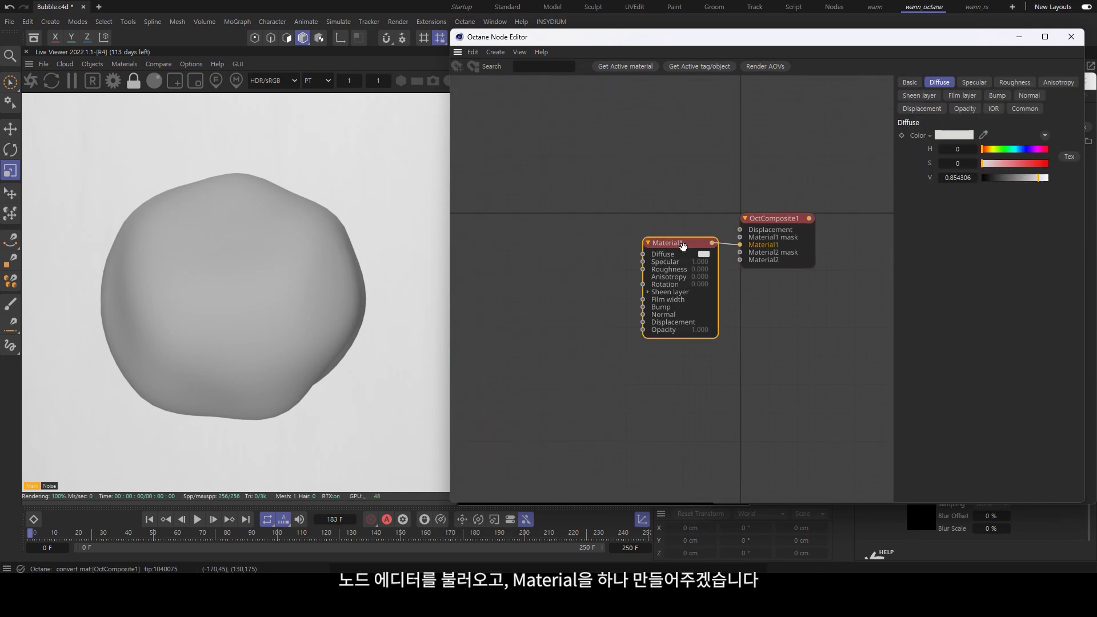
{"action": "left_click_drag", "start_coordinate": [674, 241], "coordinate": [577, 222]}
Step: Set Material1's material type to Specular
{"action": "left_click", "coordinate": [910, 83]}
{"action": "left_click", "coordinate": [969, 160]}
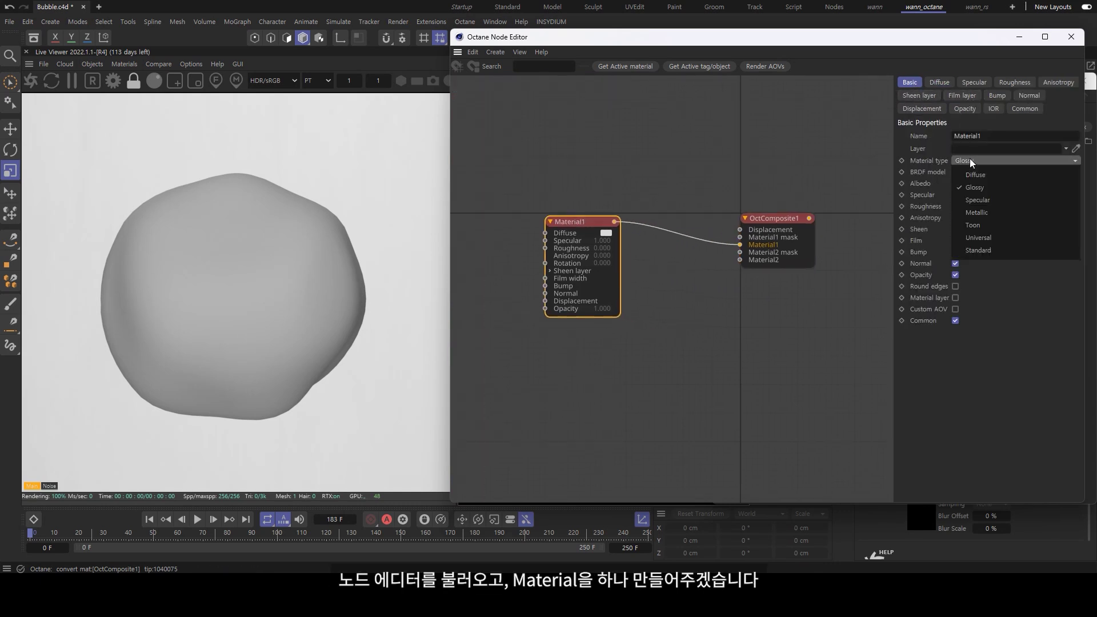
{"action": "left_click", "coordinate": [986, 200]}
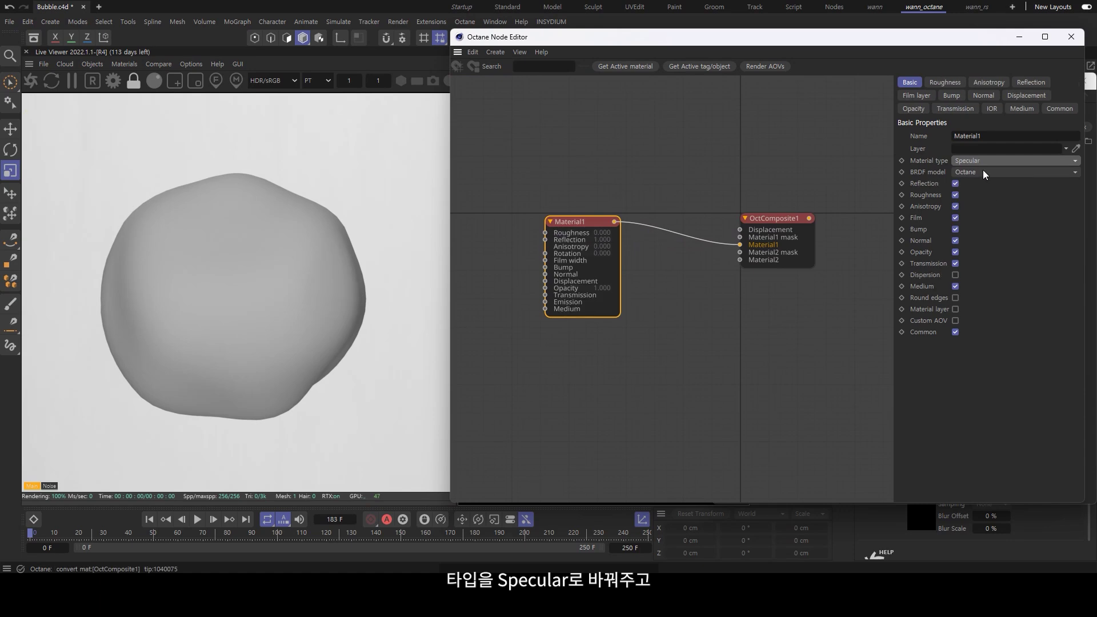
{"action": "left_click", "coordinate": [644, 323]}
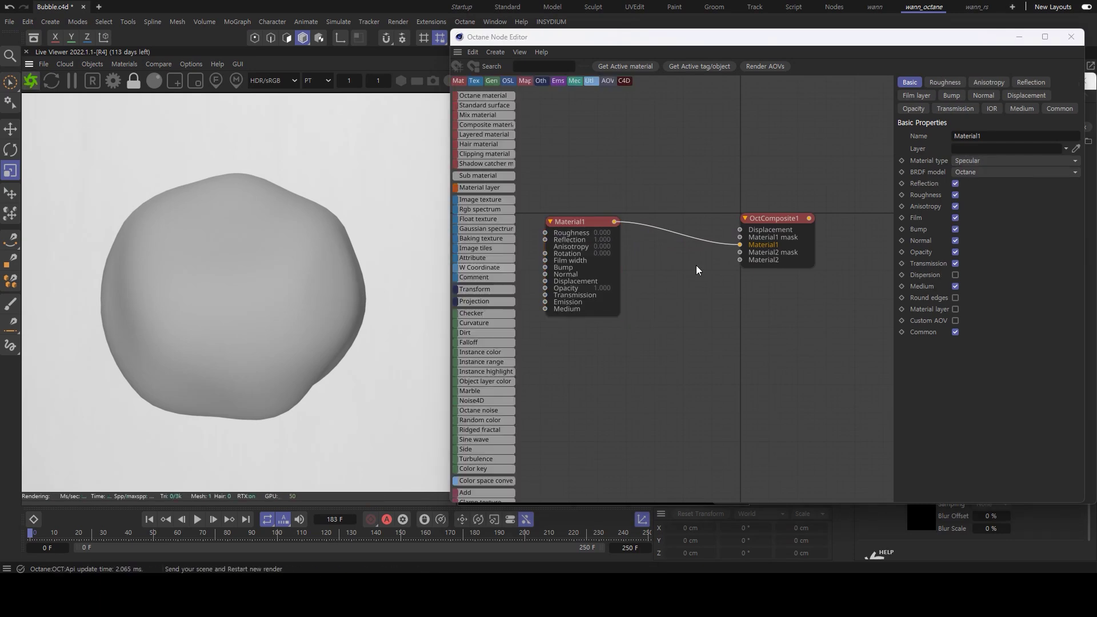
Step: Raise Material1's IOR Index from 1.5 to 1.6
{"action": "left_click", "coordinate": [652, 290]}
{"action": "middle_click_drag", "start_coordinate": [652, 290], "coordinate": [690, 281]}
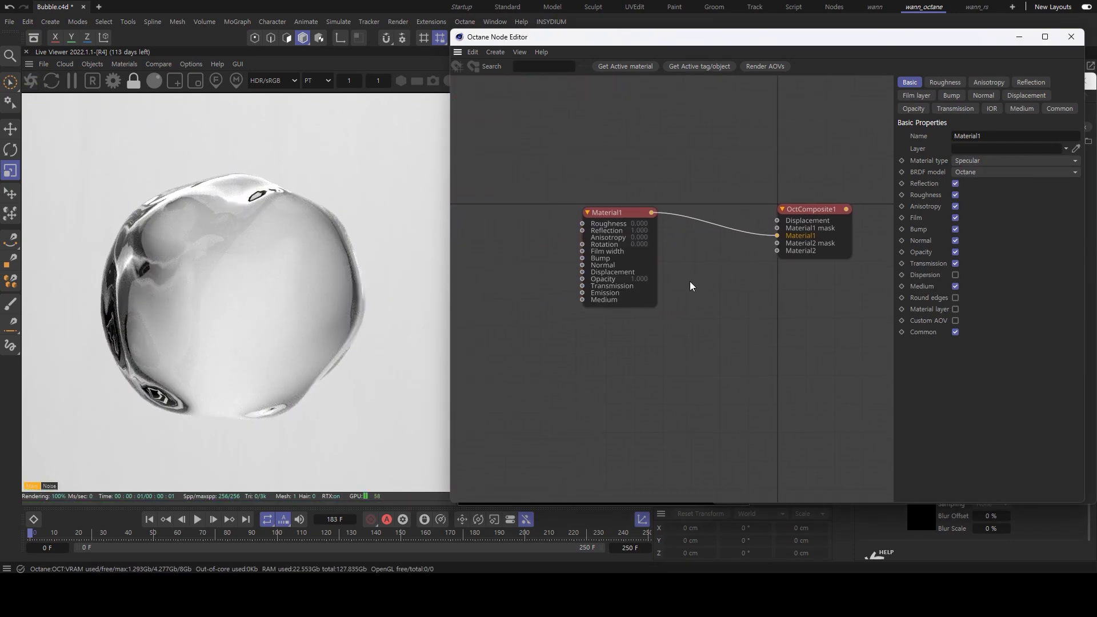
{"action": "left_click", "coordinate": [622, 294]}
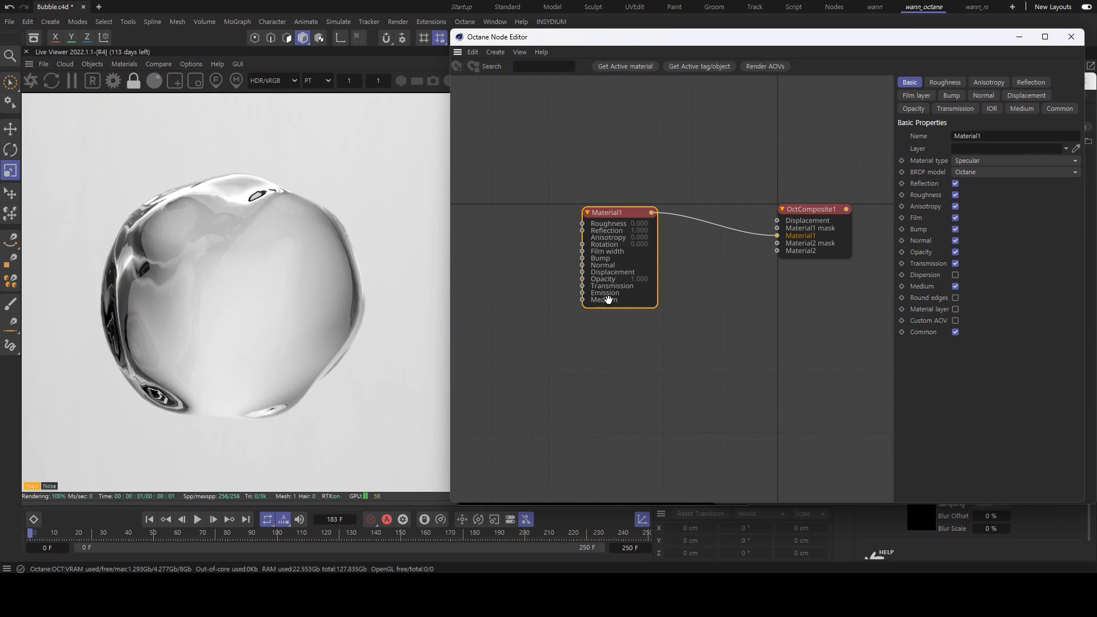
{"action": "left_click", "coordinate": [960, 84]}
{"action": "left_click", "coordinate": [971, 109]}
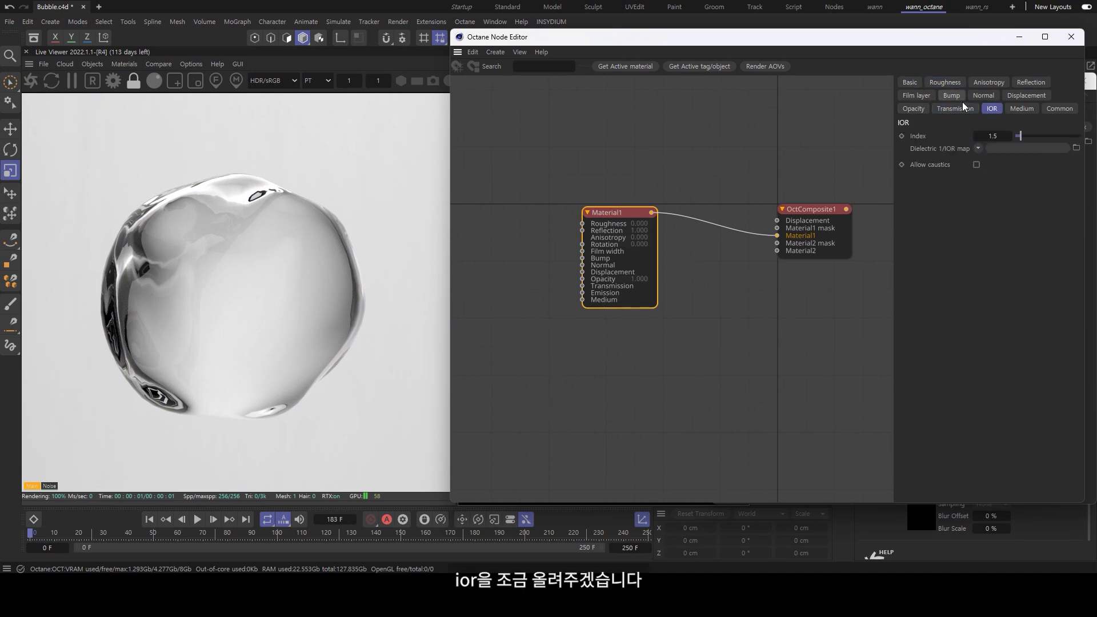
{"action": "left_click", "coordinate": [974, 82]}
{"action": "left_click", "coordinate": [992, 108]}
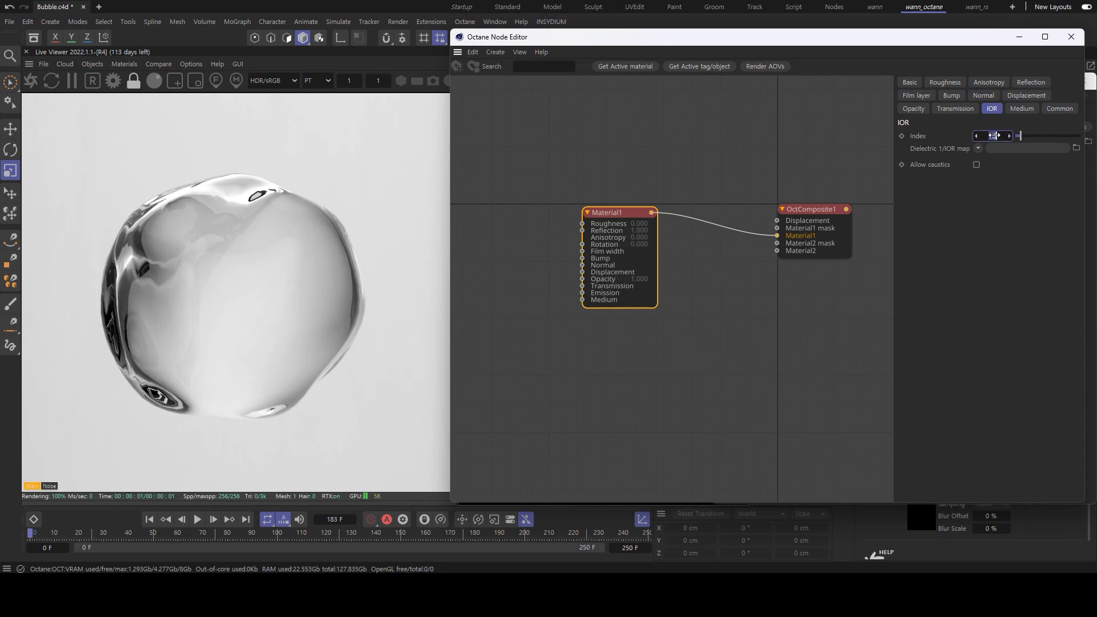
{"action": "left_click_drag", "start_coordinate": [994, 135], "coordinate": [1000, 135]}
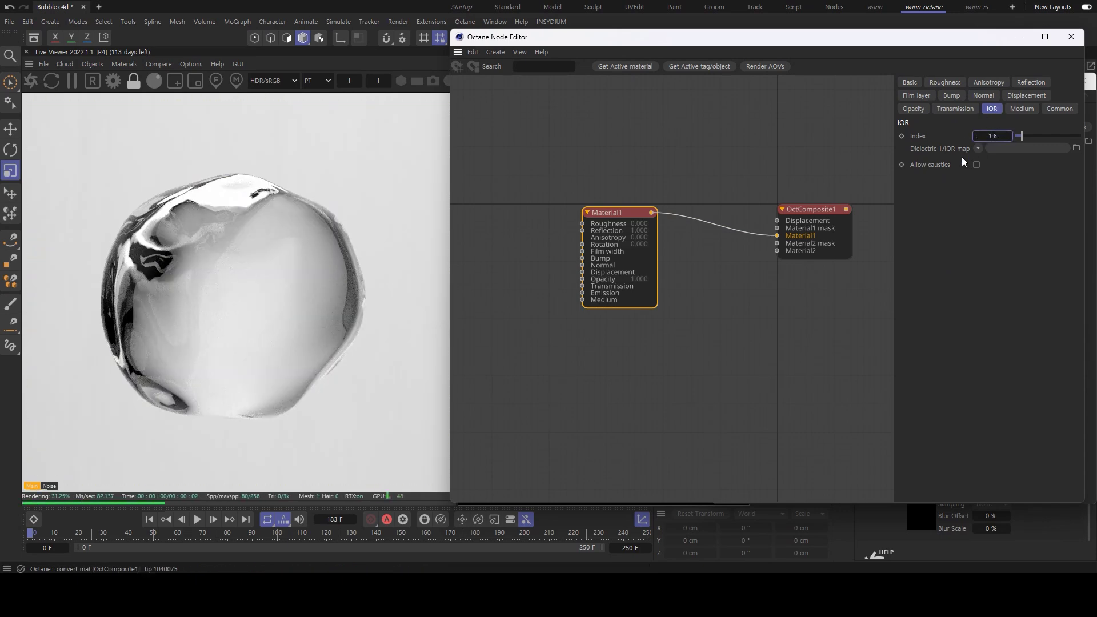
Step: Enable Dispersion on Material1 and set it to about 0.037
{"action": "left_click", "coordinate": [959, 107]}
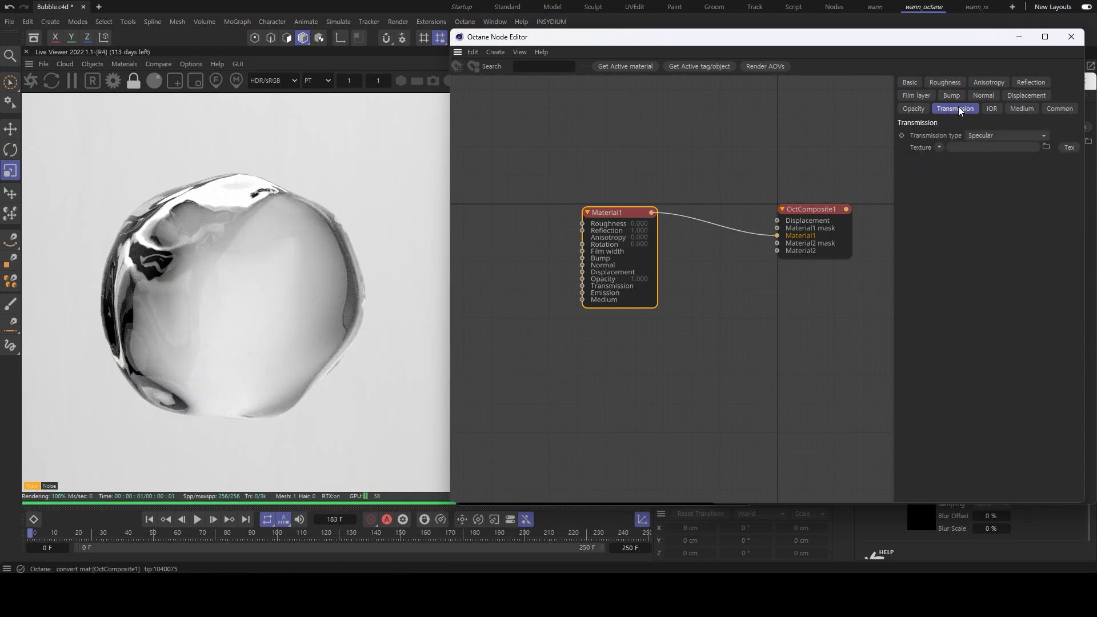
{"action": "left_click", "coordinate": [1004, 97]}
{"action": "left_click", "coordinate": [910, 83]}
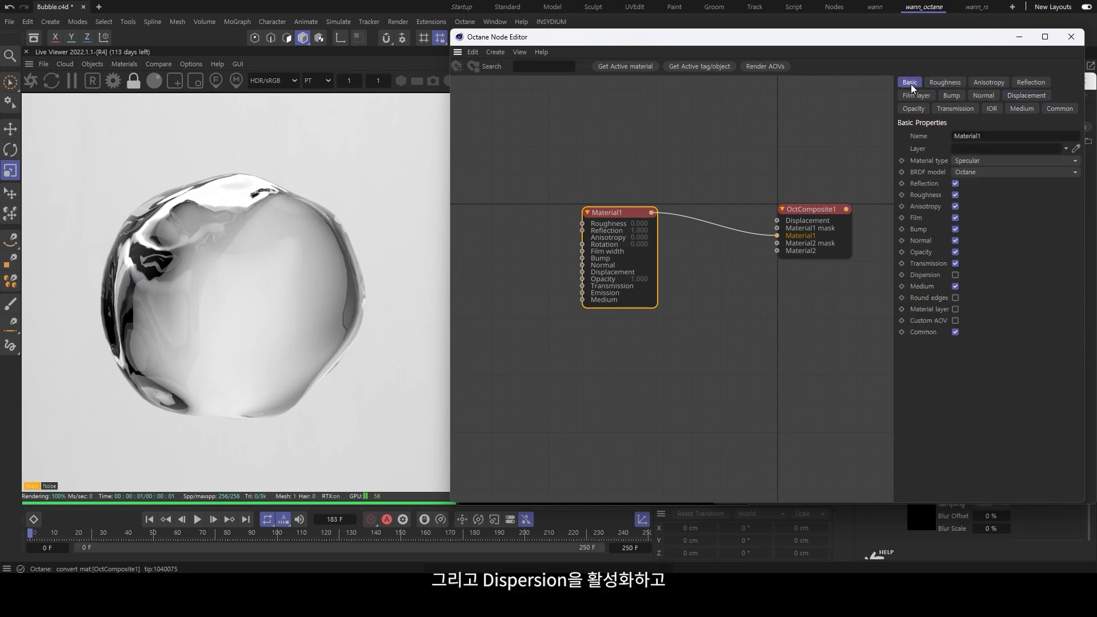
{"action": "left_click", "coordinate": [954, 275]}
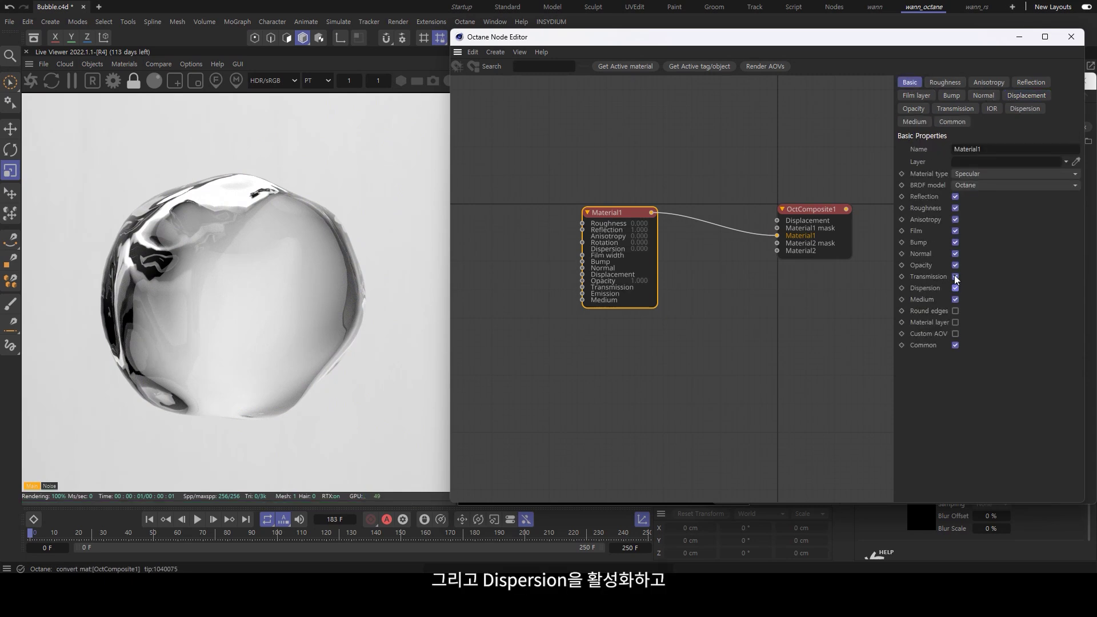
{"action": "left_click", "coordinate": [953, 108]}
{"action": "left_click", "coordinate": [1026, 109]}
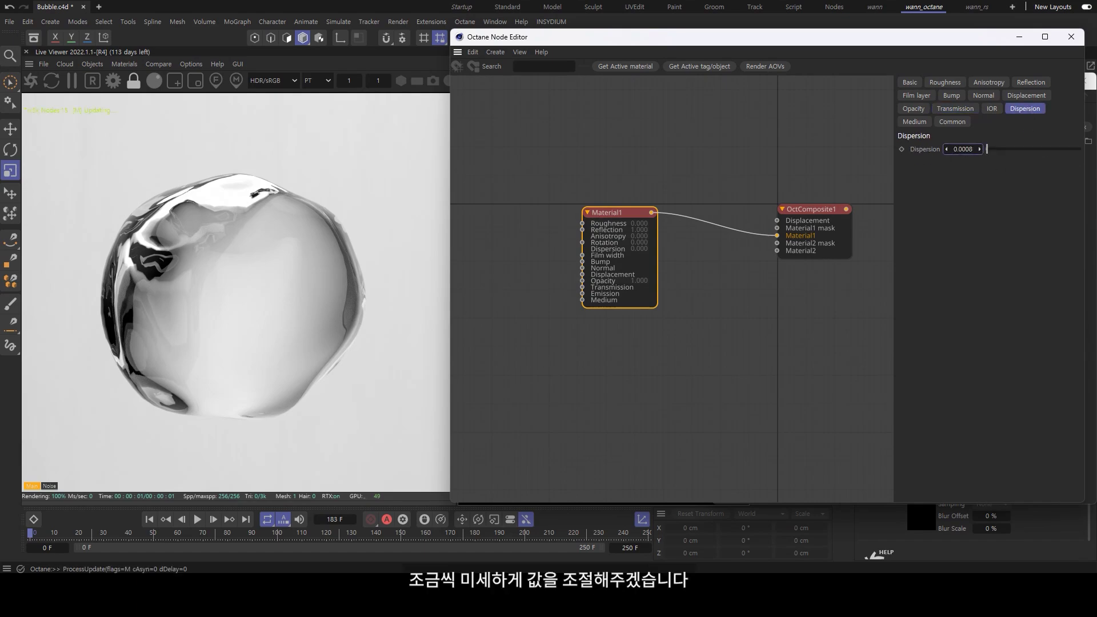
{"action": "left_click_drag", "start_coordinate": [987, 150], "coordinate": [994, 149]}
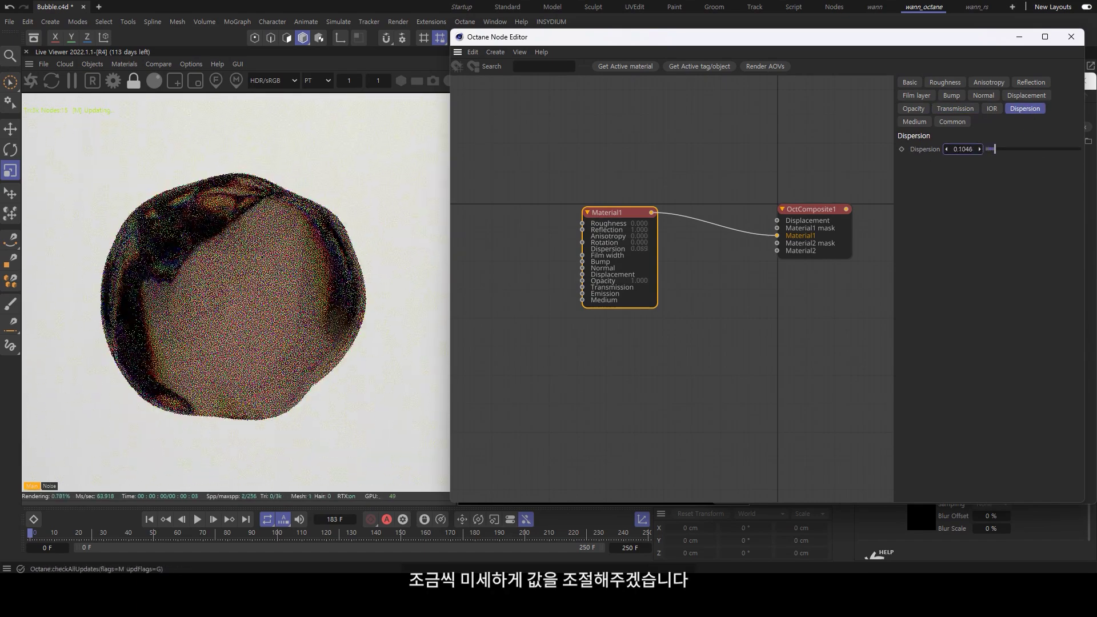
{"action": "left_click_drag", "start_coordinate": [995, 149], "coordinate": [988, 150]}
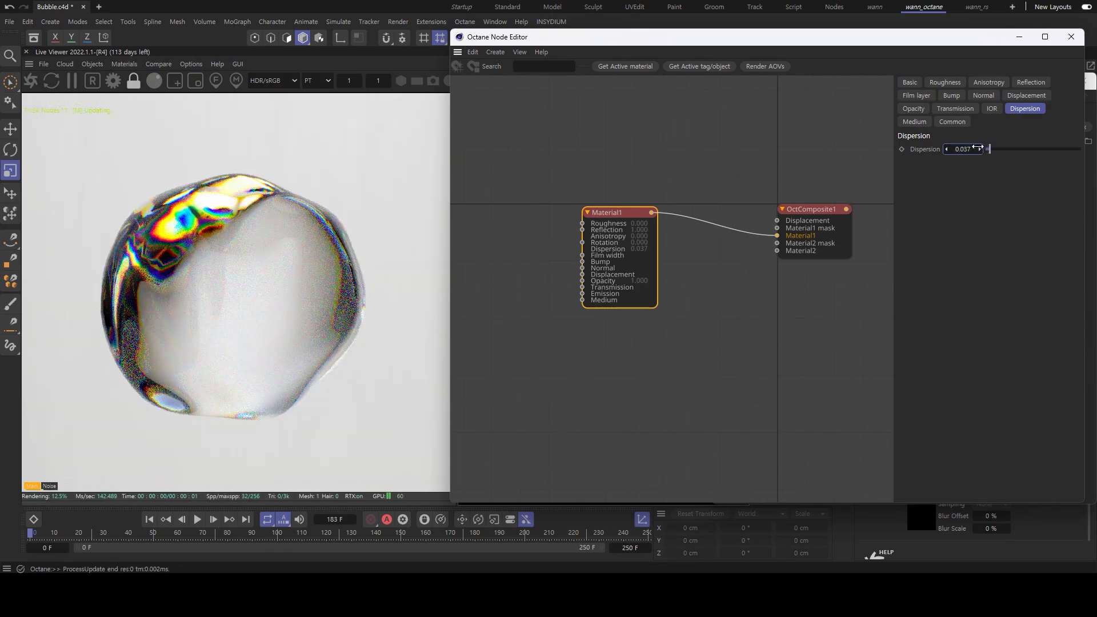
Step: Set Material1's roughness to 0.03
{"action": "left_click", "coordinate": [955, 85]}
{"action": "type", "text": "1"}
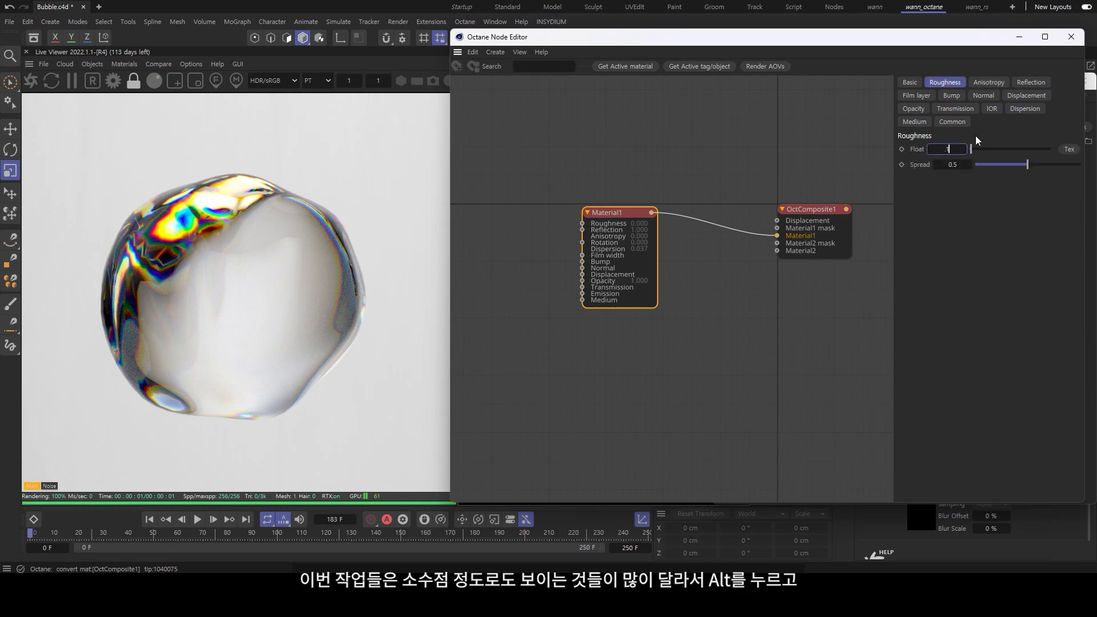
{"action": "key", "text": "Return"}
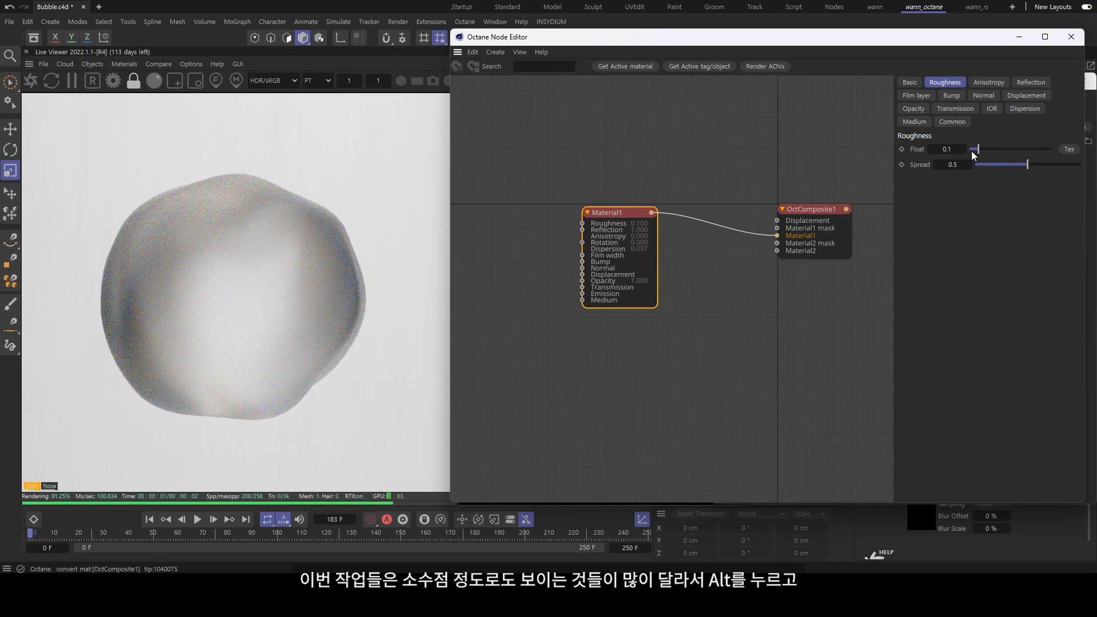
{"action": "type", "text": ".03"}
{"action": "key", "text": "Return"}
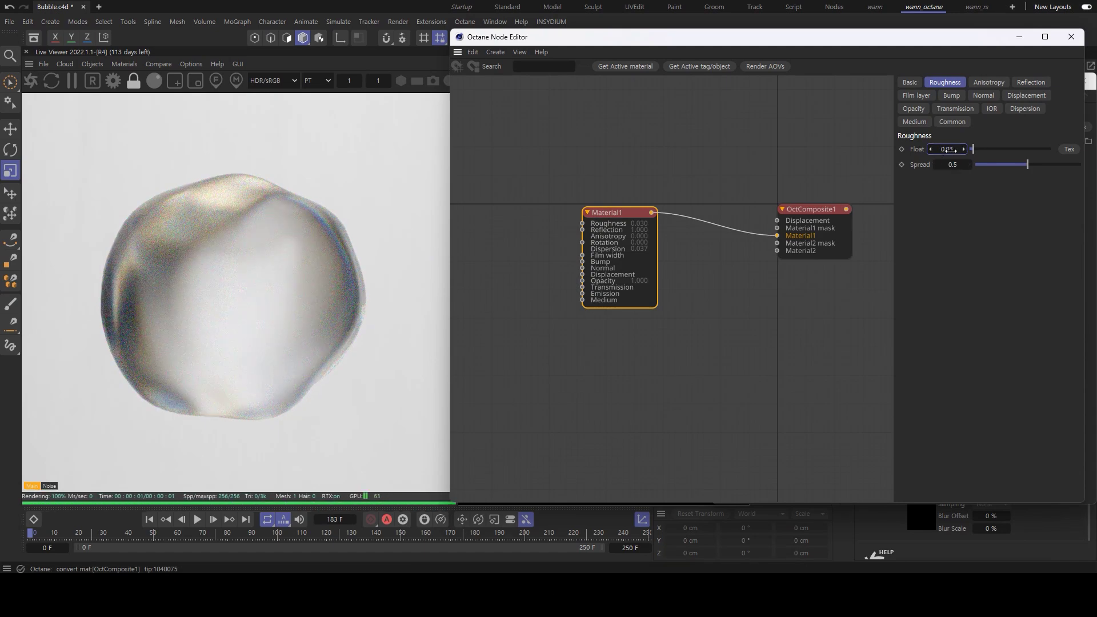
Step: Increase Material1's dispersion to about 0.1718
{"action": "left_click", "coordinate": [926, 110]}
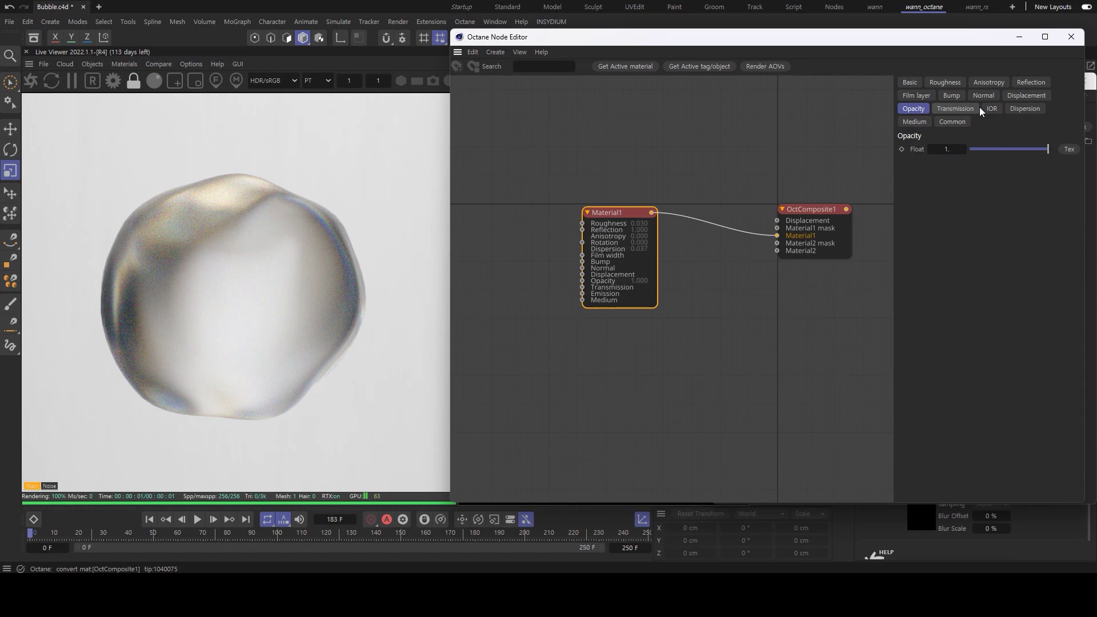
{"action": "left_click", "coordinate": [1020, 109]}
{"action": "left_click_drag", "start_coordinate": [963, 149], "coordinate": [976, 149]}
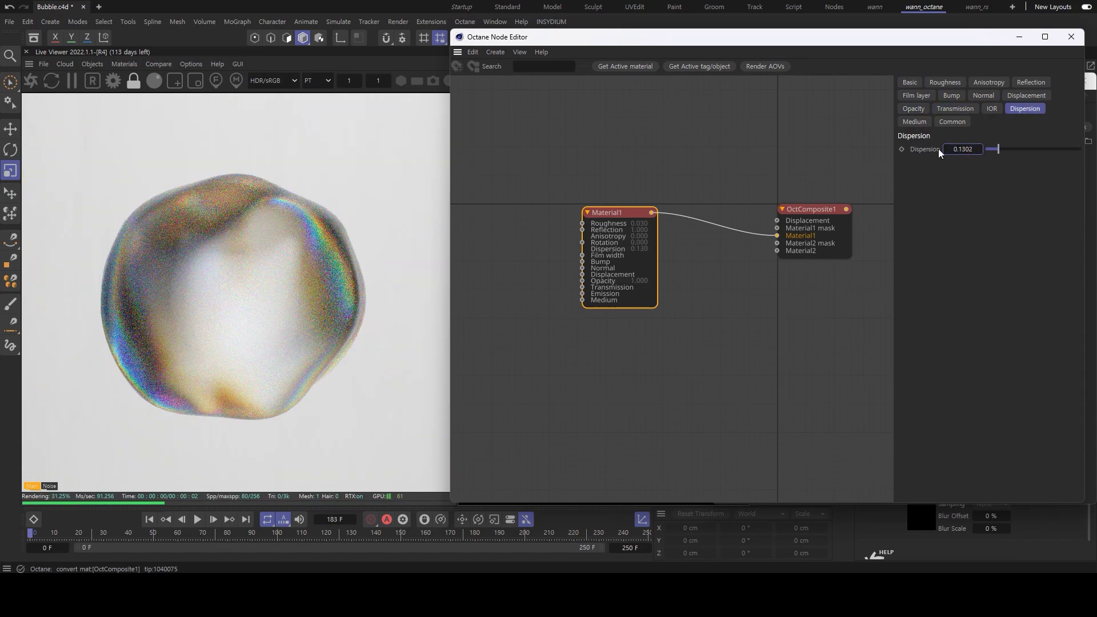
{"action": "left_click_drag", "start_coordinate": [938, 149], "coordinate": [972, 149]}
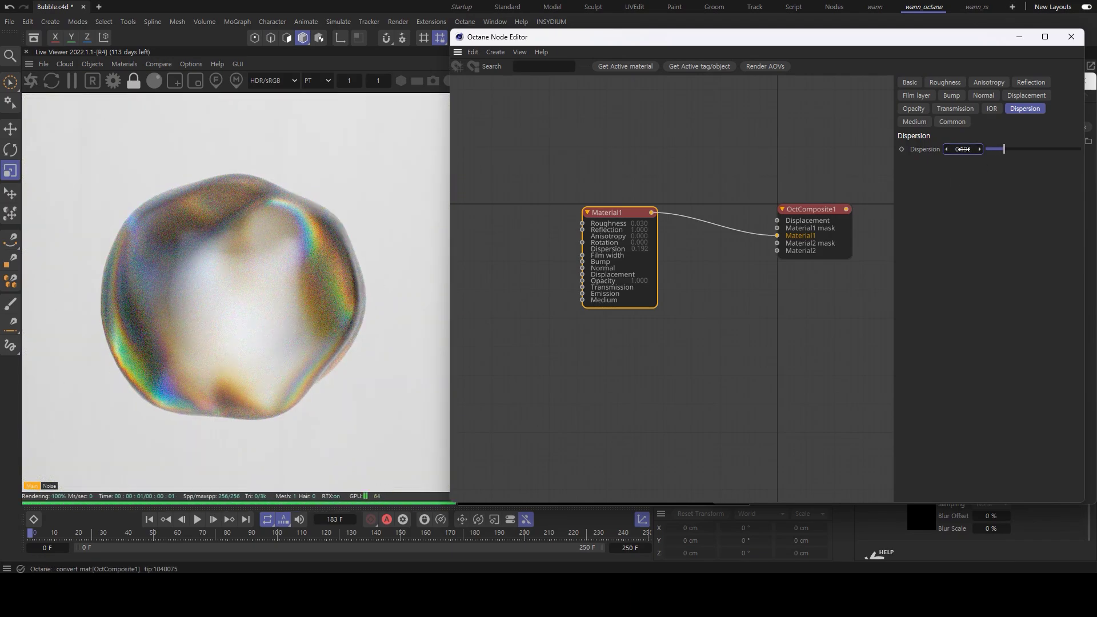
{"action": "mouse_move", "coordinate": [963, 149]}
{"action": "left_mouse_down"}
{"action": "mouse_move", "coordinate": [983, 147]}
{"action": "mouse_move", "coordinate": [943, 150]}
{"action": "left_mouse_up"}
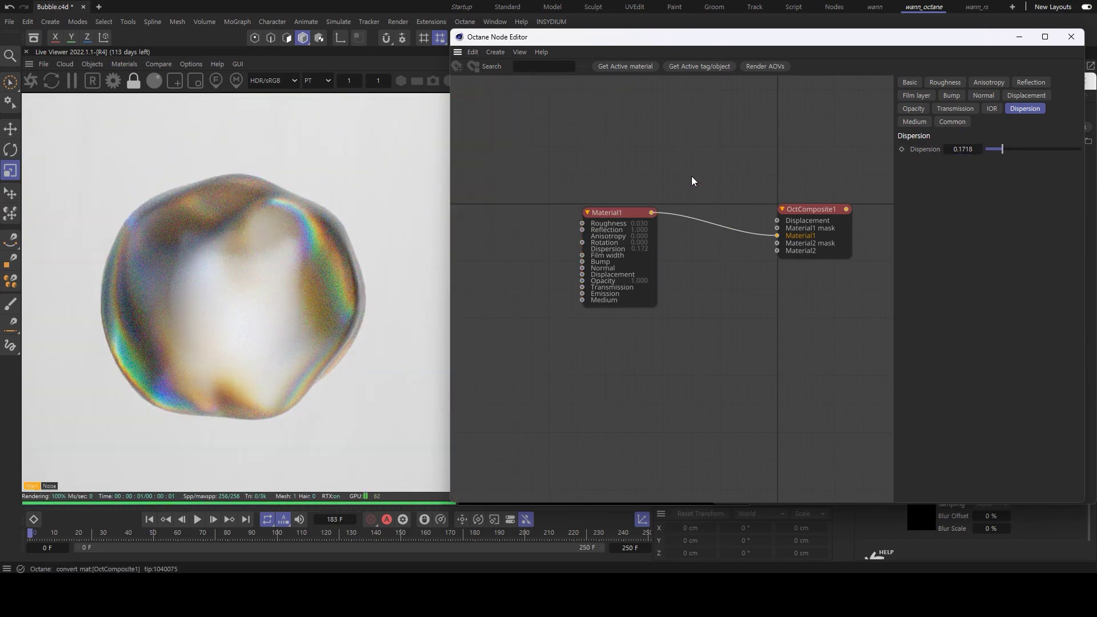
Step: Tidy the node graph, check the Common material settings, and close the Node Editor
{"action": "left_click_drag", "start_coordinate": [620, 212], "coordinate": [625, 186]}
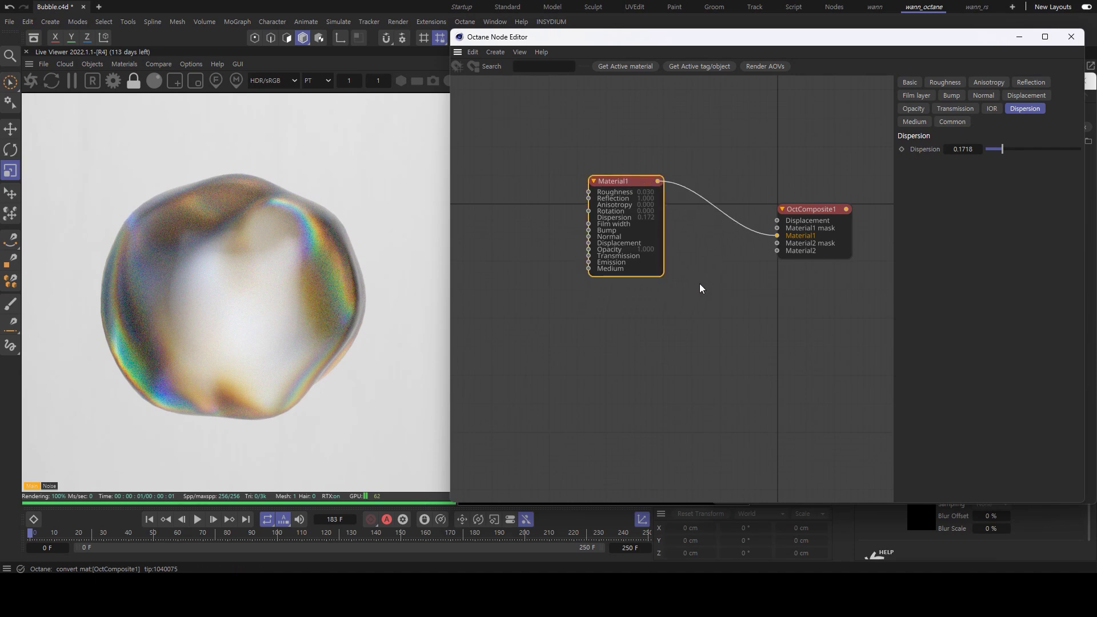
{"action": "mouse_move", "coordinate": [700, 284]}
{"action": "middle_mouse_down"}
{"action": "mouse_move", "coordinate": [744, 311]}
{"action": "mouse_move", "coordinate": [676, 301]}
{"action": "mouse_move", "coordinate": [660, 317]}
{"action": "middle_mouse_up"}
{"action": "left_click", "coordinate": [914, 122]}
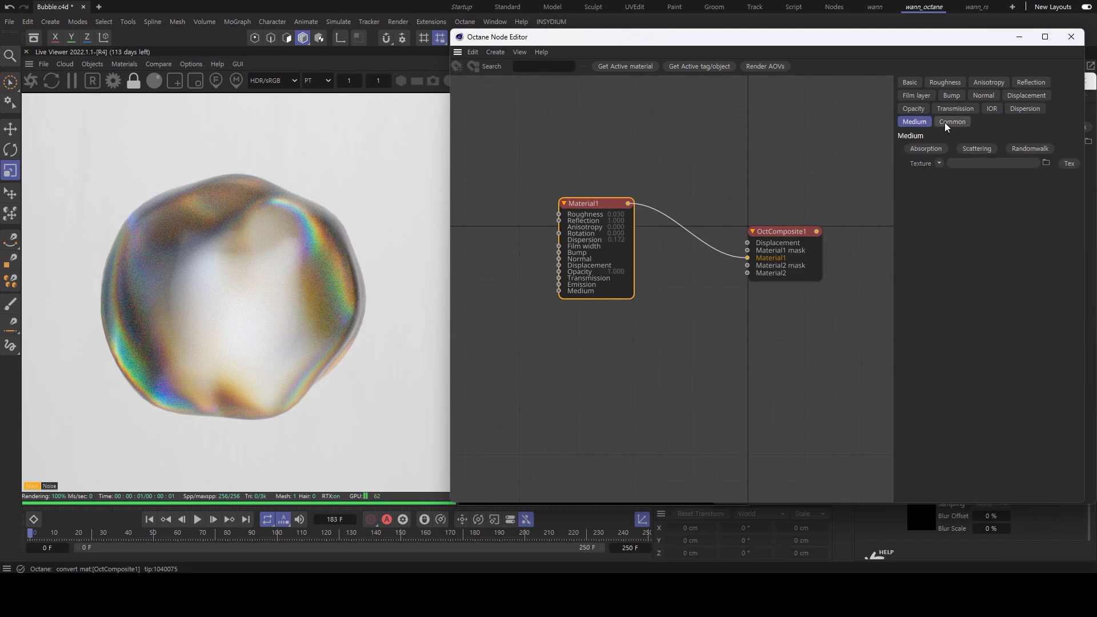
{"action": "left_click", "coordinate": [948, 121]}
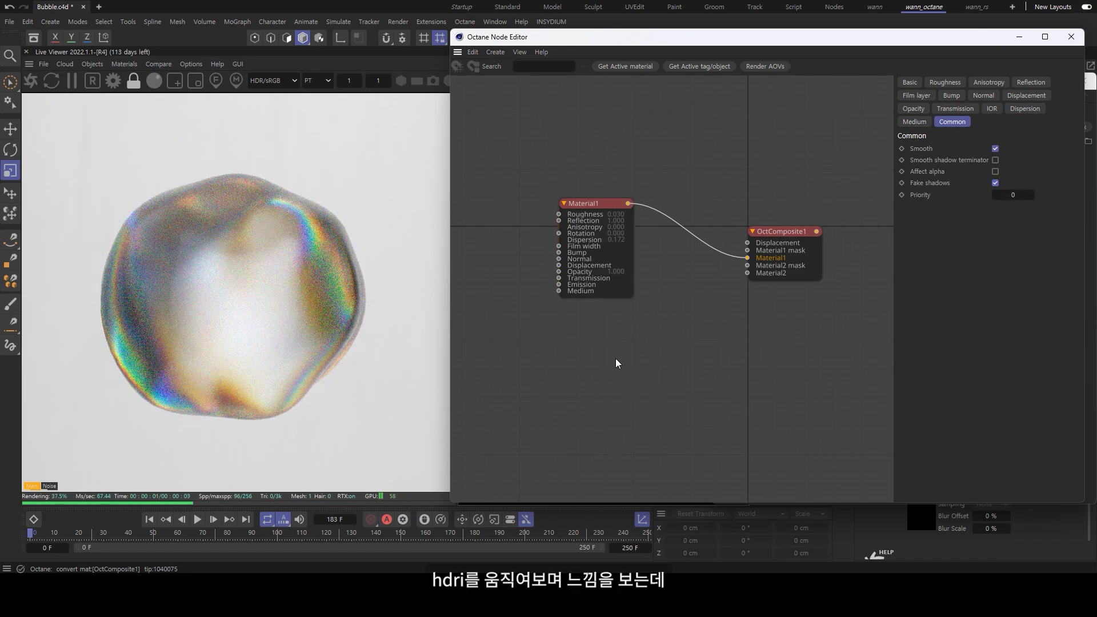
{"action": "middle_click_drag", "start_coordinate": [616, 362], "coordinate": [634, 370]}
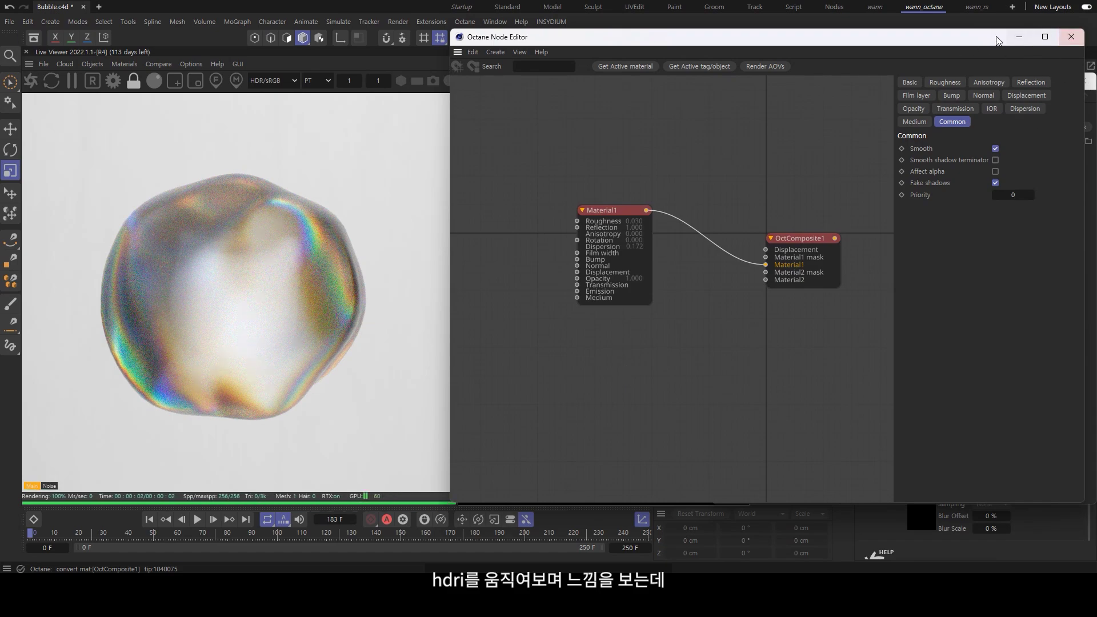
{"action": "left_click", "coordinate": [1071, 37]}
Step: Rotate the OctaneSky environment to RotX 0.7119 and refresh the live render at frame 0
{"action": "left_click", "coordinate": [953, 78]}
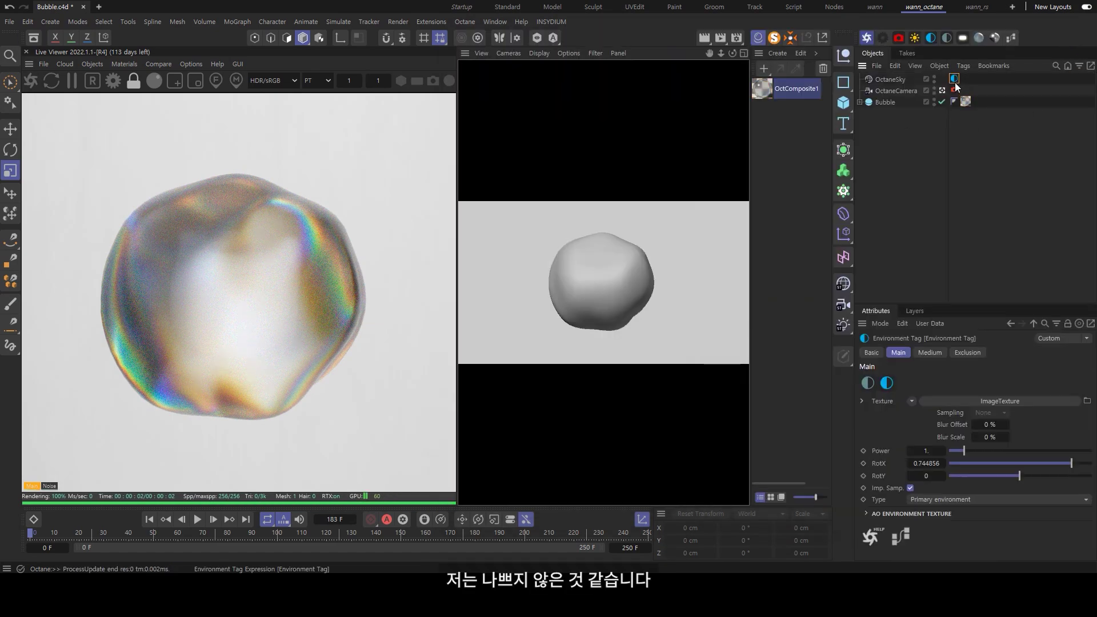
{"action": "mouse_move", "coordinate": [985, 463]}
{"action": "left_mouse_down"}
{"action": "mouse_move", "coordinate": [1067, 465]}
{"action": "mouse_move", "coordinate": [1020, 481]}
{"action": "mouse_move", "coordinate": [1054, 461]}
{"action": "mouse_move", "coordinate": [1069, 468]}
{"action": "left_mouse_up"}
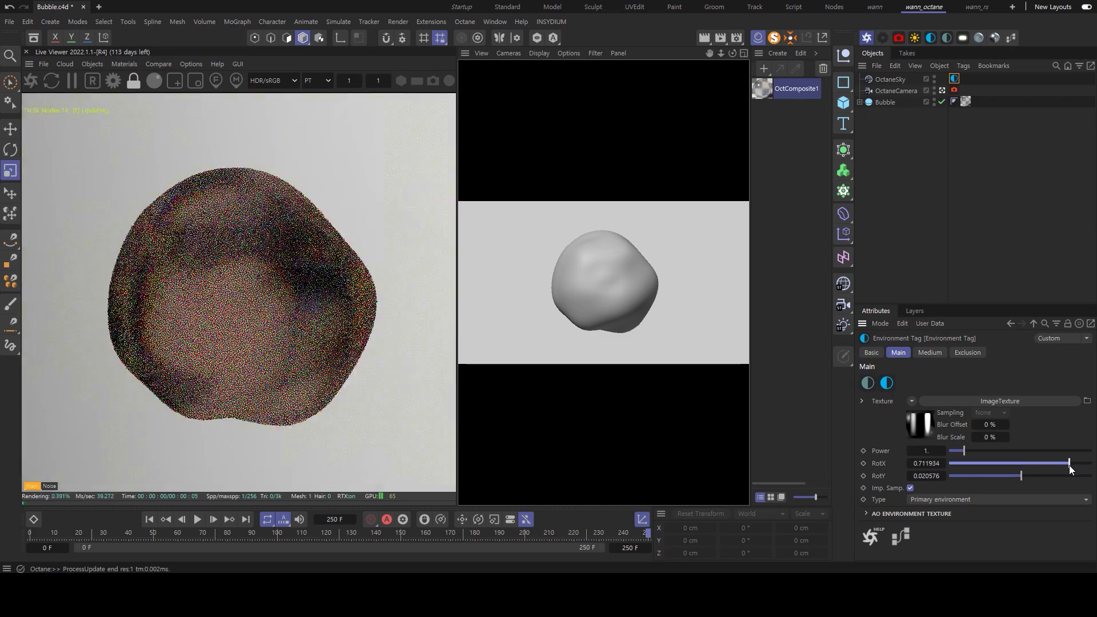
{"action": "left_click", "coordinate": [546, 537]}
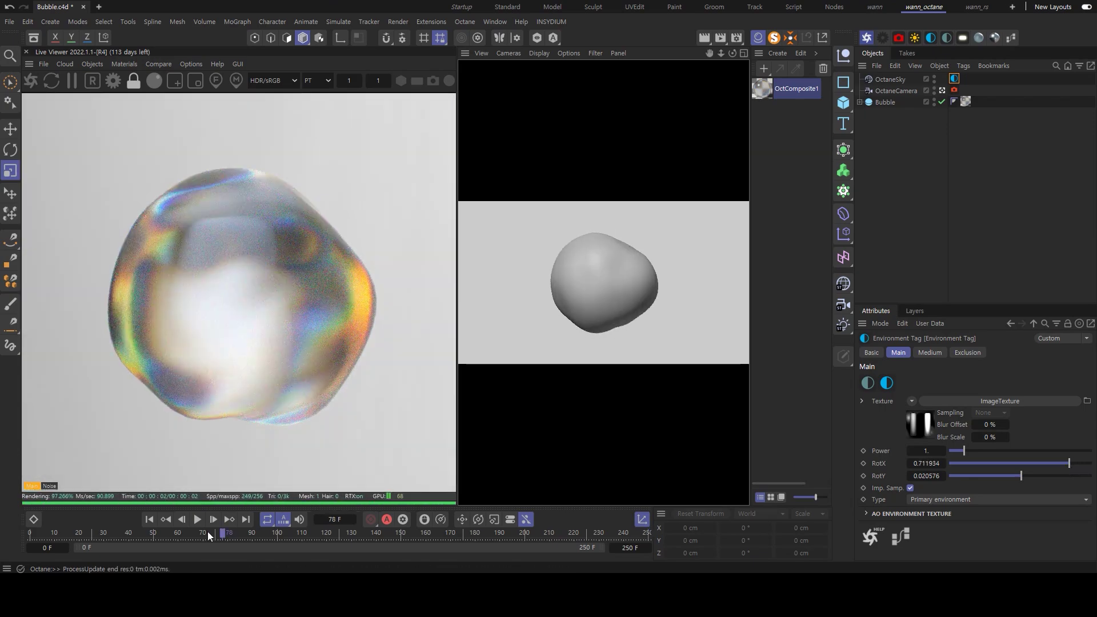
{"action": "left_click_drag", "start_coordinate": [545, 537], "coordinate": [30, 532]}
{"action": "left_click", "coordinate": [31, 81]}
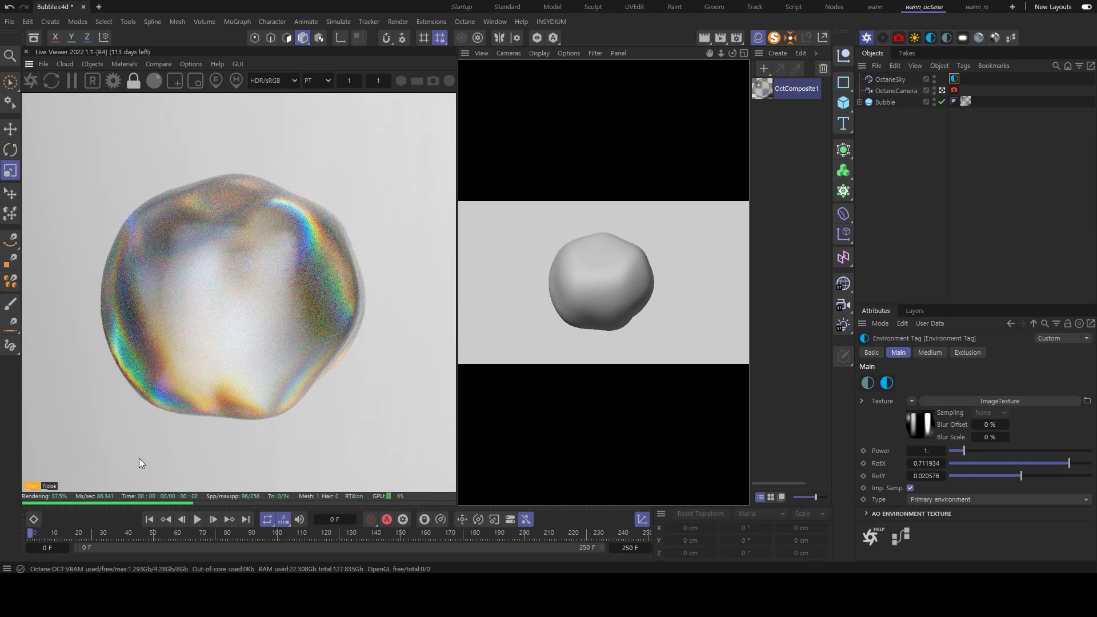
{"action": "left_click", "coordinate": [917, 259]}
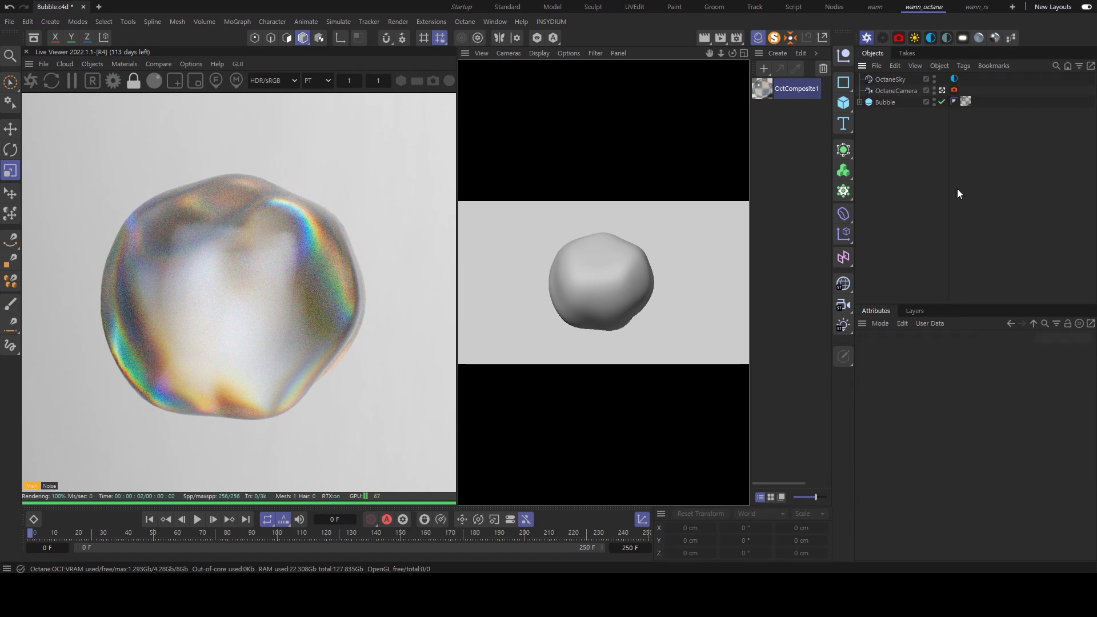
Step: Open the OctComposite1 material in the Node Editor
{"action": "double_click", "coordinate": [765, 89]}
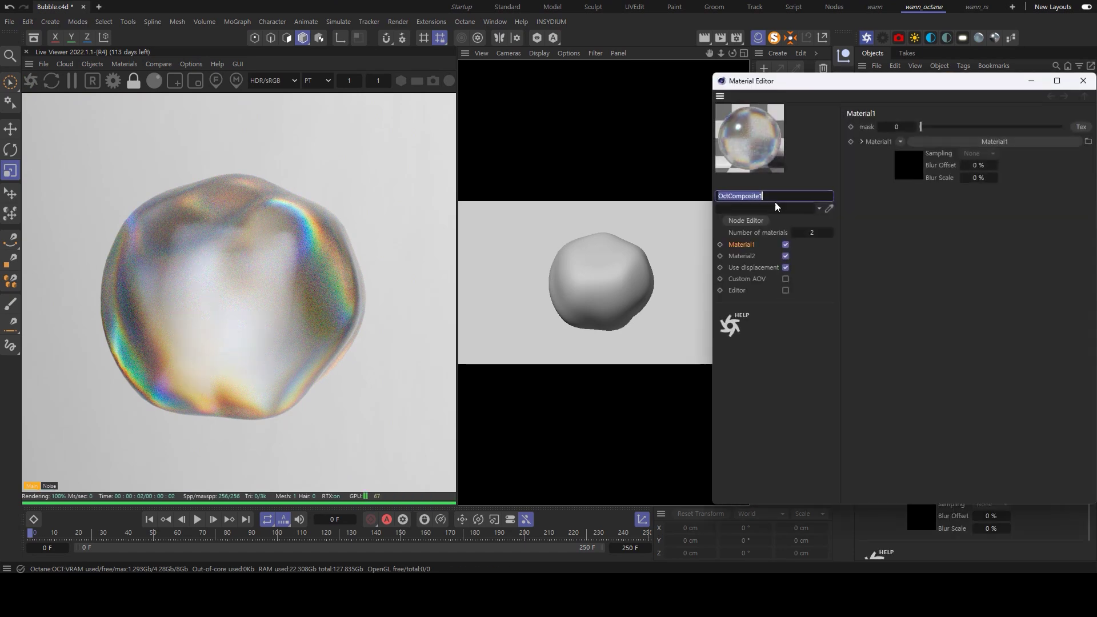
{"action": "left_click", "coordinate": [746, 220]}
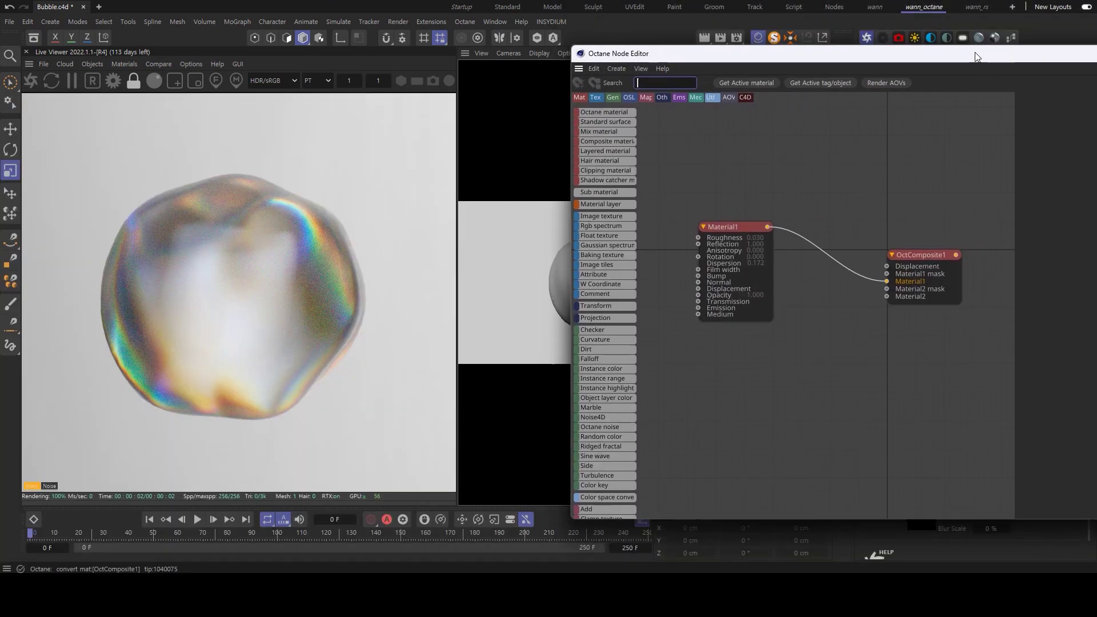
{"action": "left_click_drag", "start_coordinate": [976, 56], "coordinate": [917, 73]}
Step: Lower Material1's dispersion to 0.1245, then bring up the Octane render settings
{"action": "left_click", "coordinate": [1030, 129]}
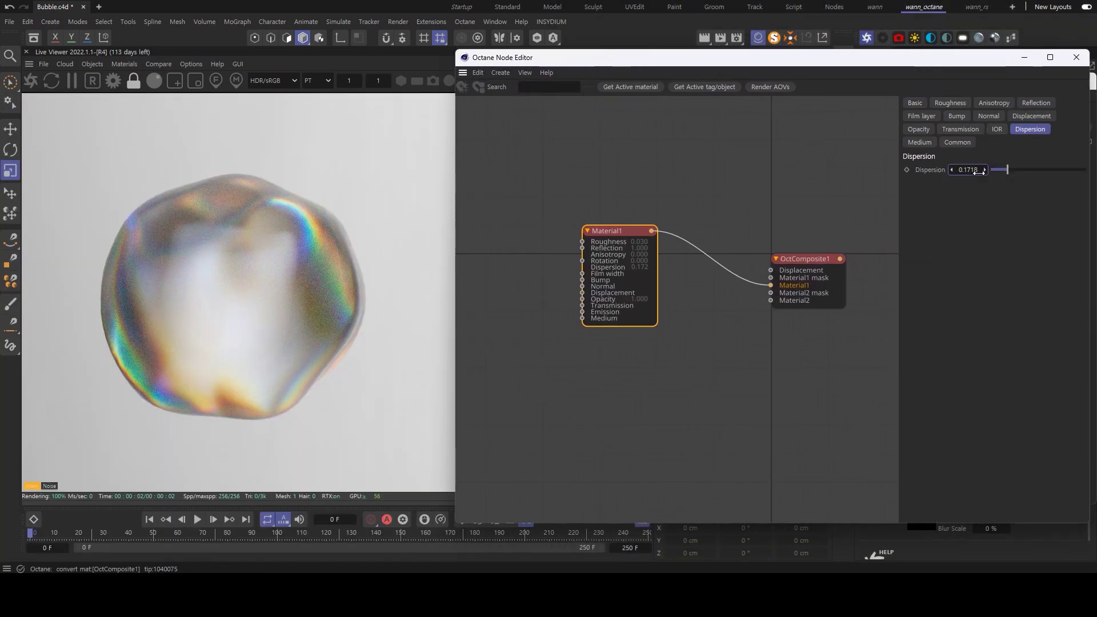
{"action": "left_click_drag", "start_coordinate": [978, 169], "coordinate": [966, 170]}
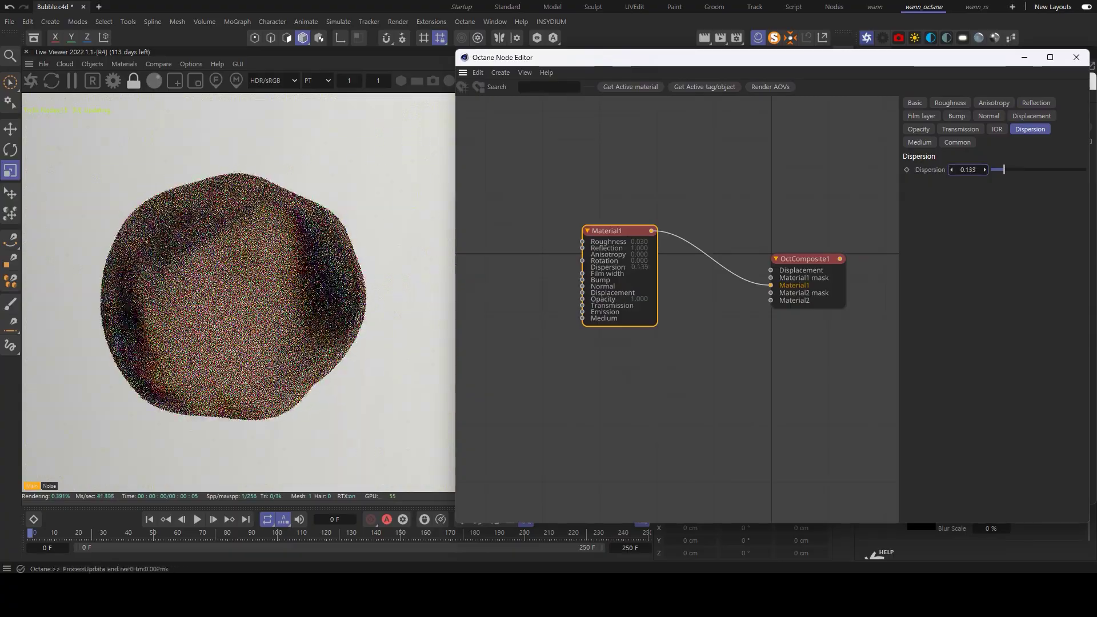
{"action": "left_click_drag", "start_coordinate": [967, 170], "coordinate": [974, 171]}
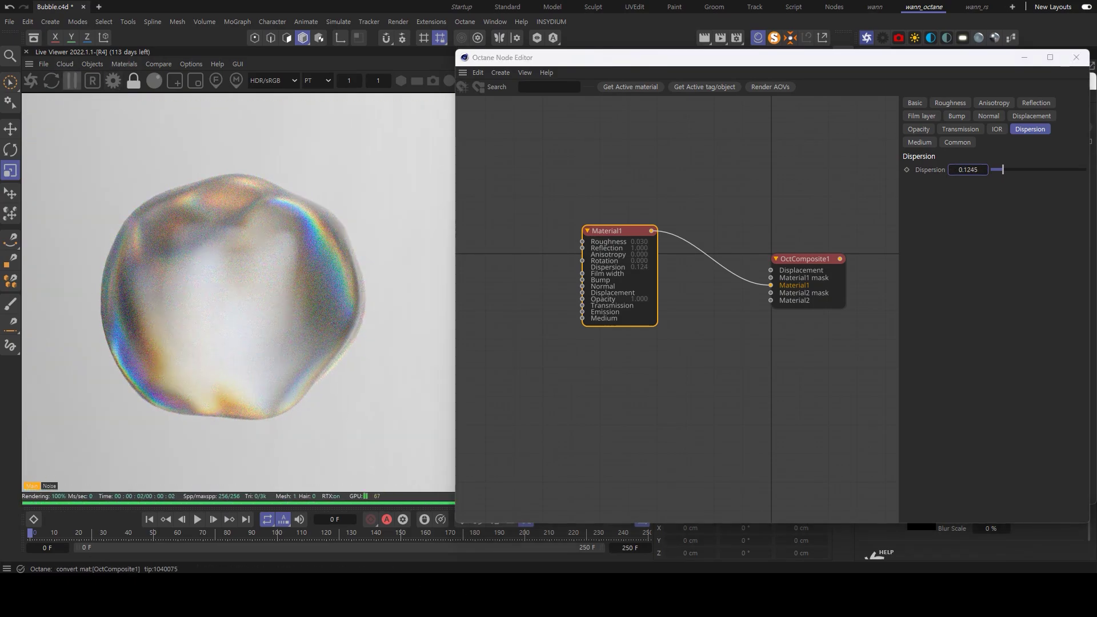
{"action": "left_click", "coordinate": [113, 81]}
{"action": "left_click_drag", "start_coordinate": [578, 115], "coordinate": [631, 111]}
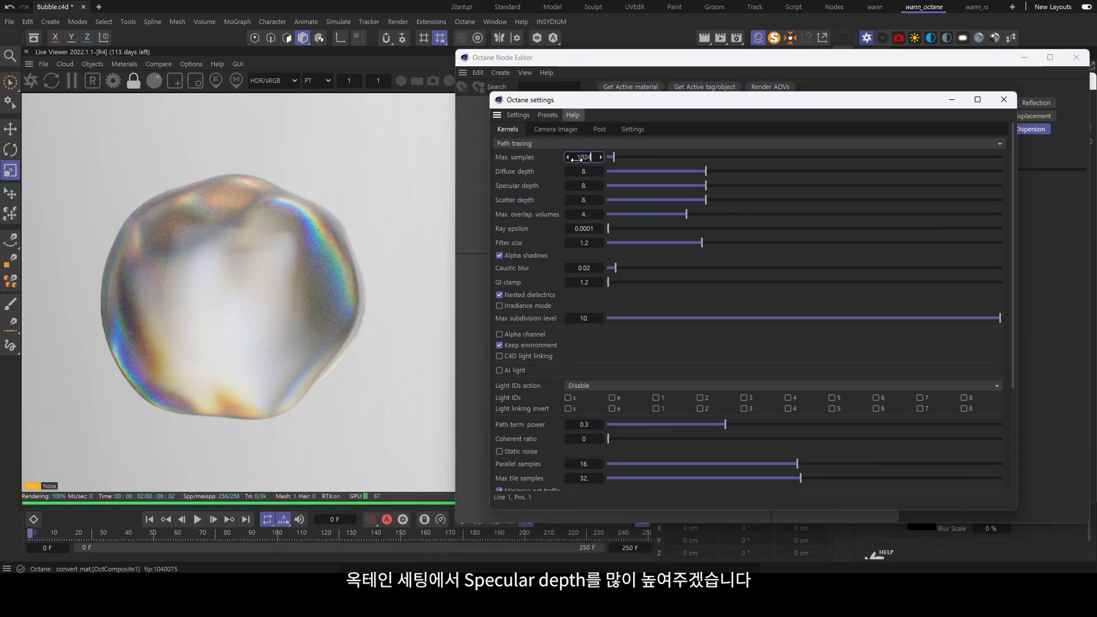
Step: Set the kernel to 1024 max samples, specular depth 32 and diffuse depth 16, then close settings
{"action": "key", "text": "Return"}
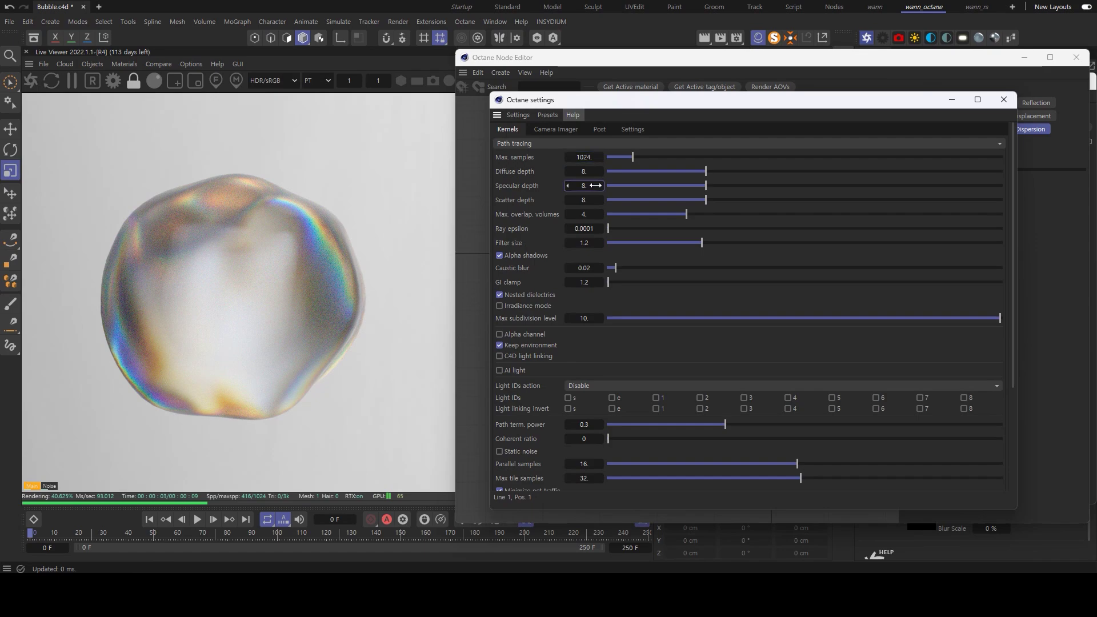
{"action": "type", "text": "32"}
{"action": "key", "text": "Return"}
{"action": "left_click", "coordinate": [597, 176]}
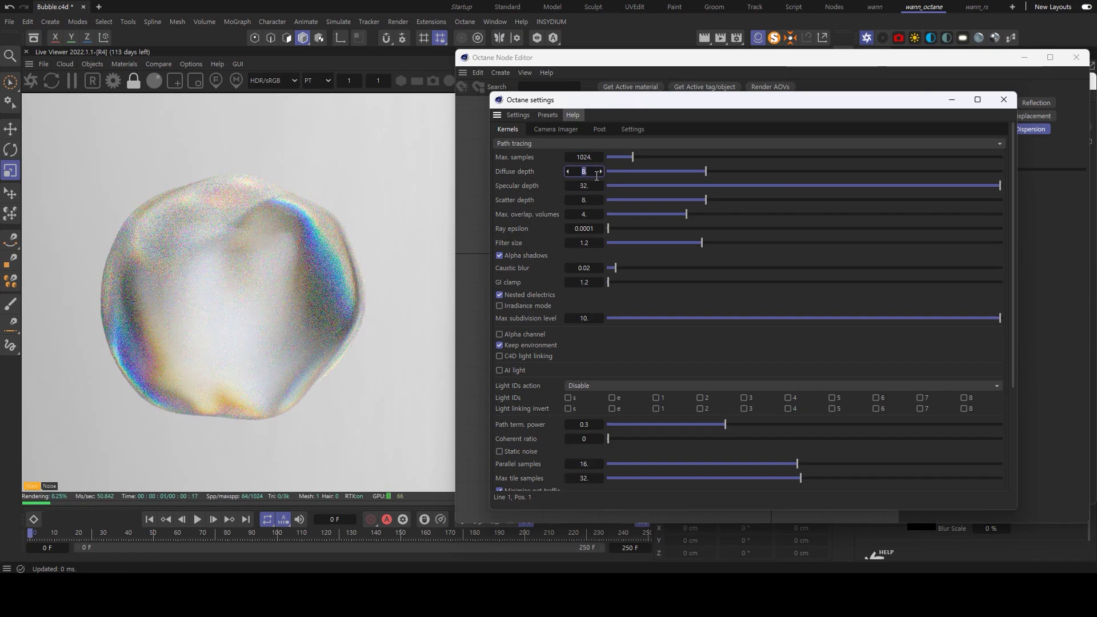
{"action": "type", "text": "16"}
{"action": "key", "text": "Return"}
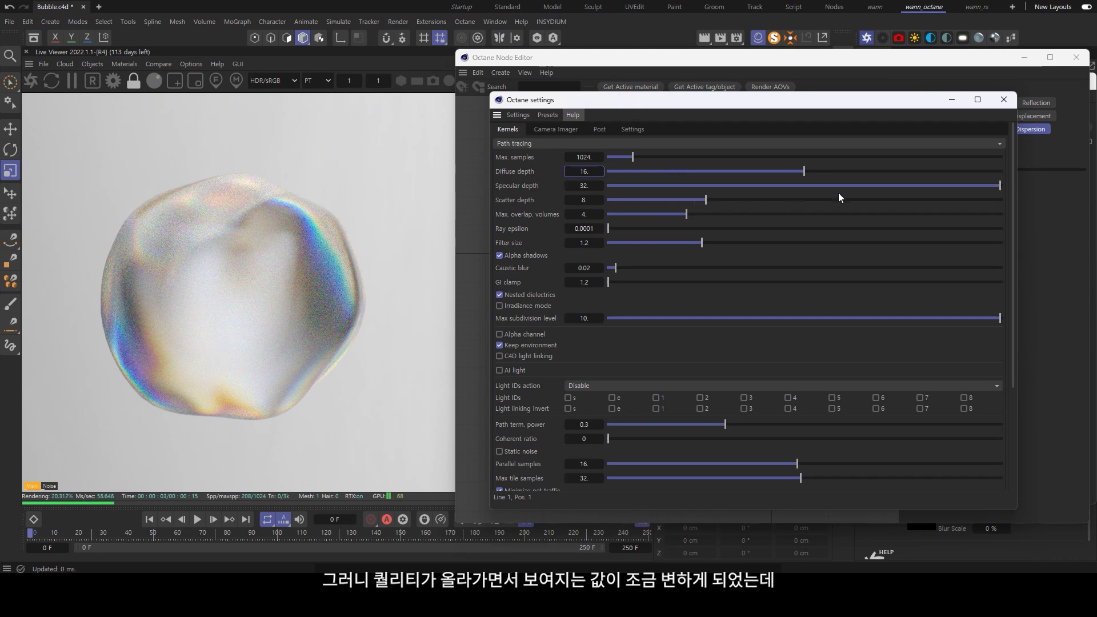
{"action": "left_click", "coordinate": [1007, 101]}
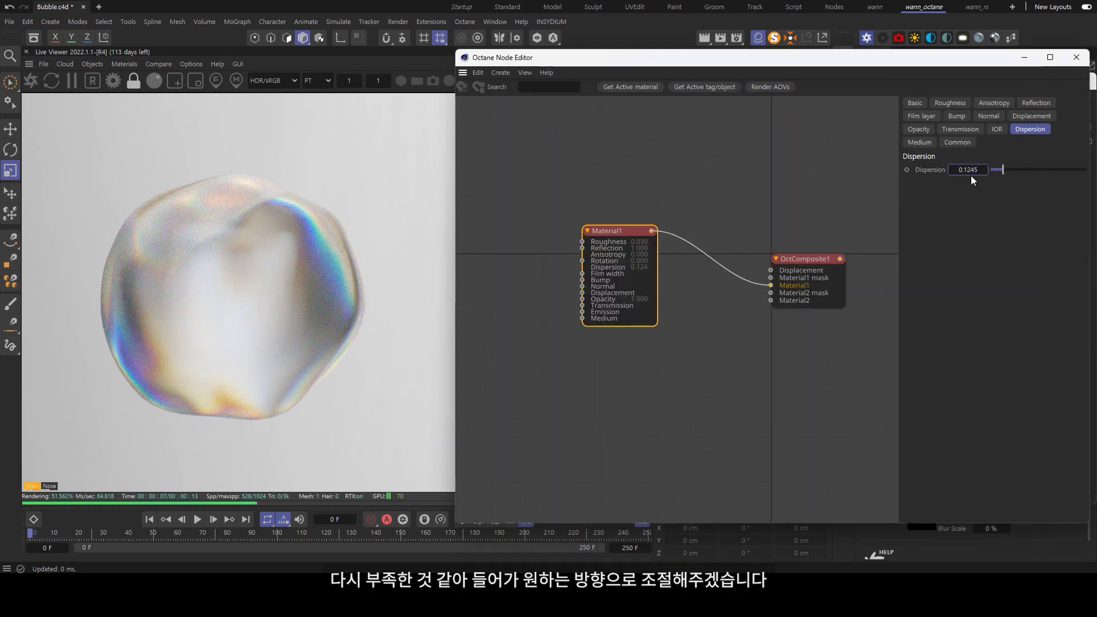
Step: Raise Material1's dispersion to 0.1616, close the Node Editor, and re-render at frame 142
{"action": "left_click_drag", "start_coordinate": [971, 176], "coordinate": [954, 177]}
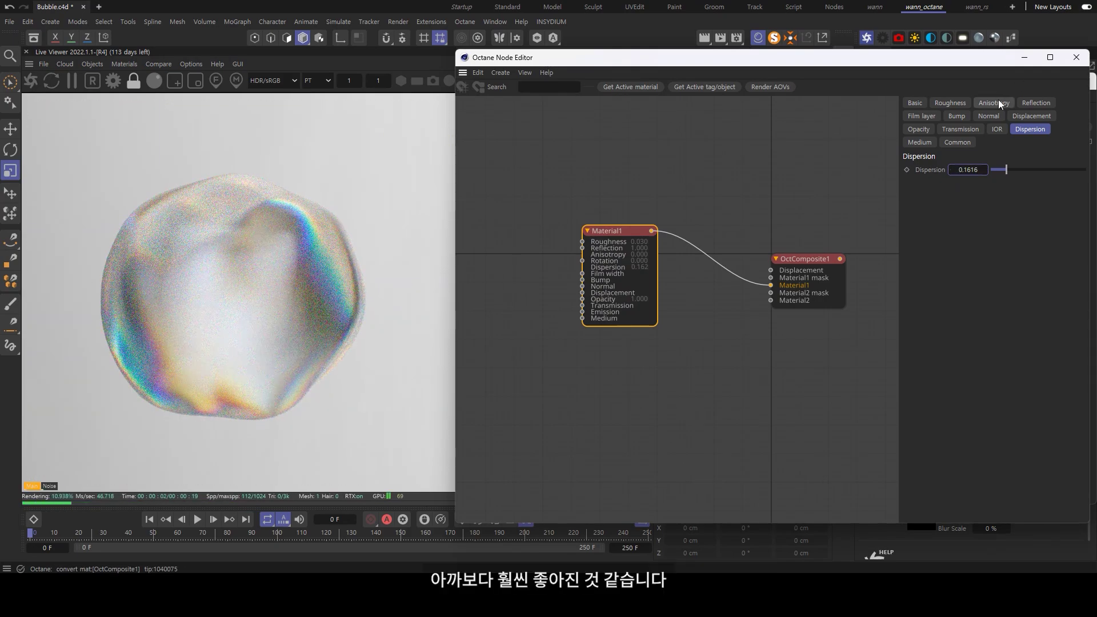
{"action": "left_click", "coordinate": [1065, 58]}
{"action": "mouse_move", "coordinate": [141, 537]}
{"action": "left_mouse_down"}
{"action": "mouse_move", "coordinate": [391, 540]}
{"action": "mouse_move", "coordinate": [382, 543]}
{"action": "left_mouse_up"}
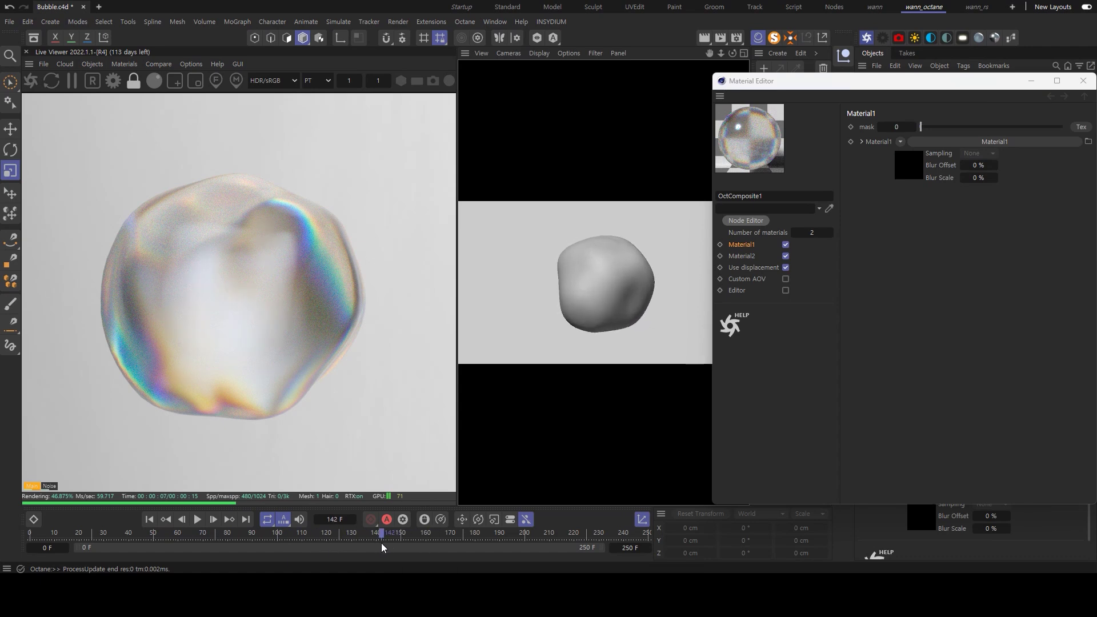
{"action": "left_click", "coordinate": [28, 79]}
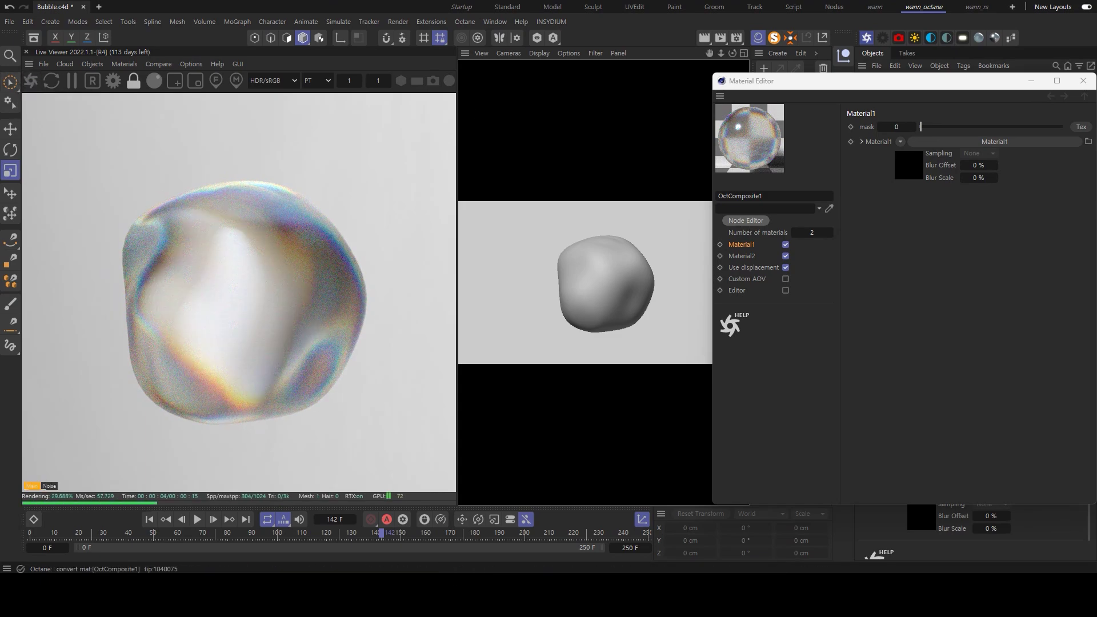
Step: Duplicate Bubble as Bubble.1 and scale it down to about 109.8 cm inside the original
{"action": "left_click", "coordinate": [1078, 85]}
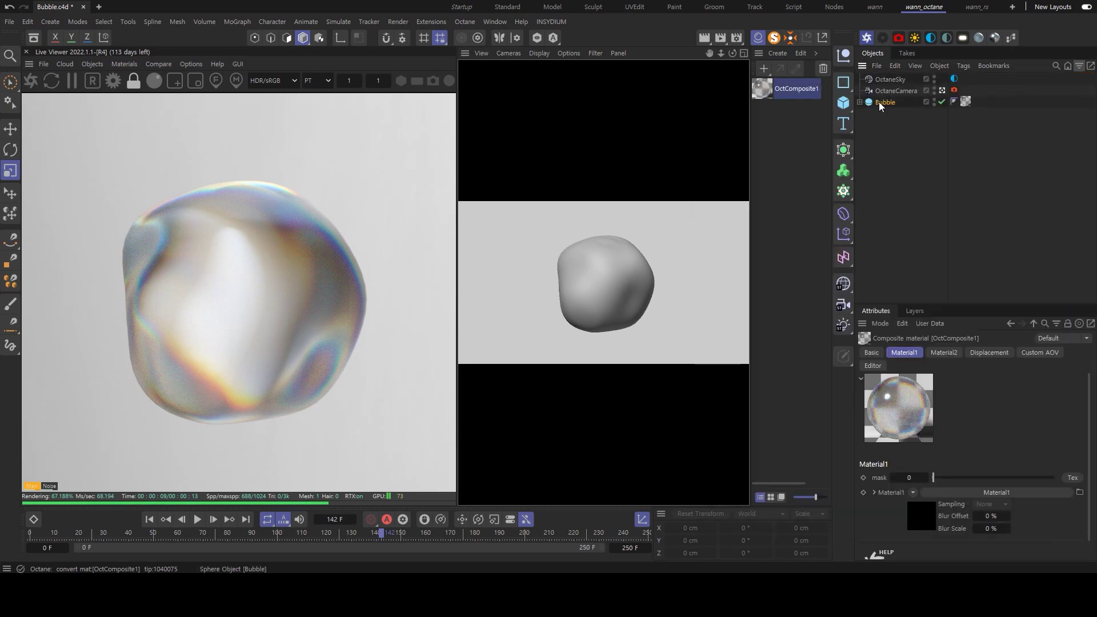
{"action": "left_click", "coordinate": [883, 103]}
{"action": "left_click_drag", "start_coordinate": [886, 108], "coordinate": [885, 114], "text": "ctrl"}
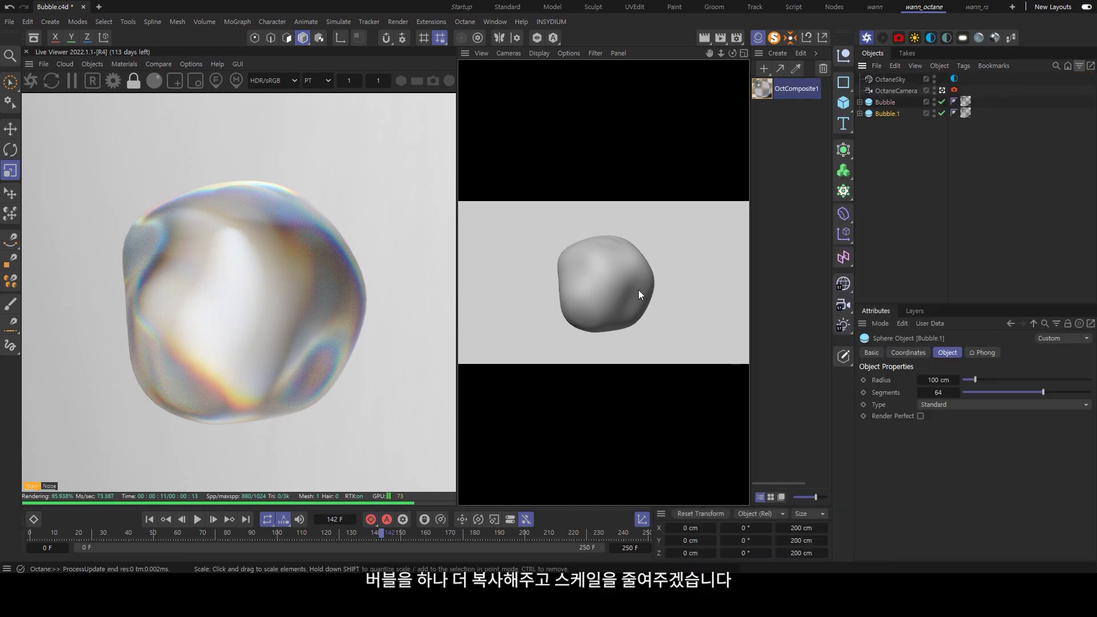
{"action": "key", "text": "F4"}
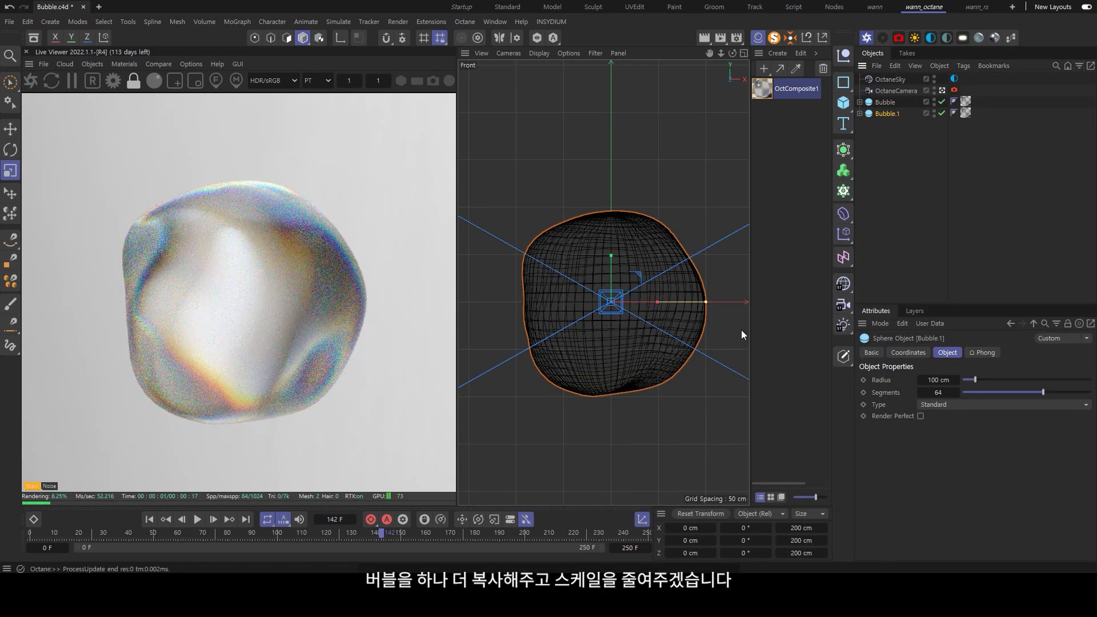
{"action": "mouse_move", "coordinate": [742, 331]}
{"action": "left_mouse_down"}
{"action": "mouse_move", "coordinate": [666, 382]}
{"action": "mouse_move", "coordinate": [499, 405]}
{"action": "left_mouse_up"}
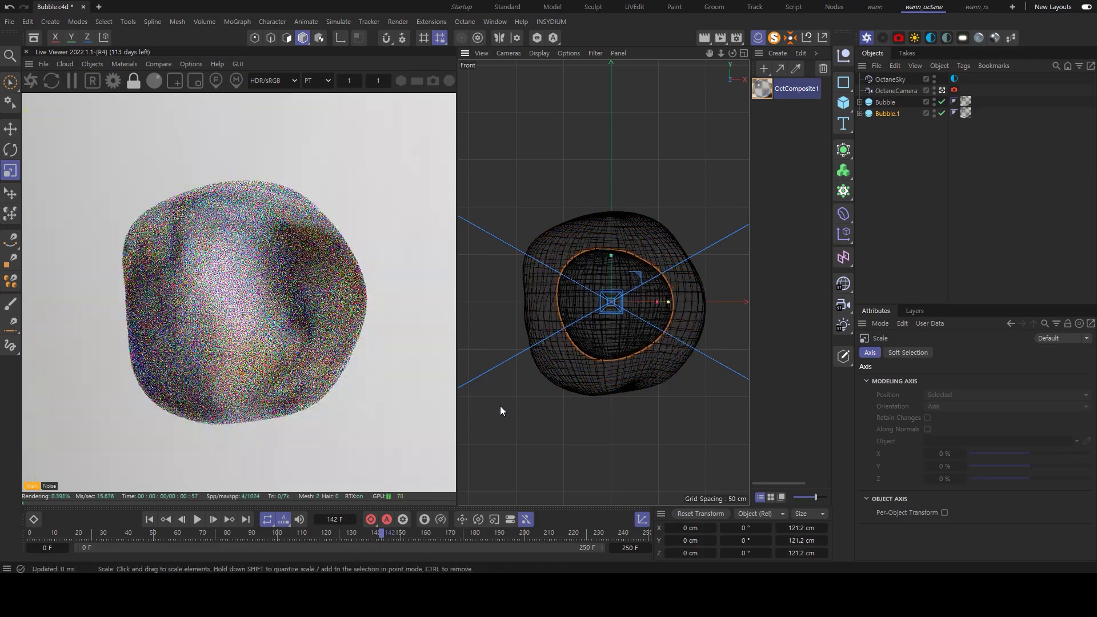
{"action": "left_click_drag", "start_coordinate": [691, 385], "coordinate": [649, 397]}
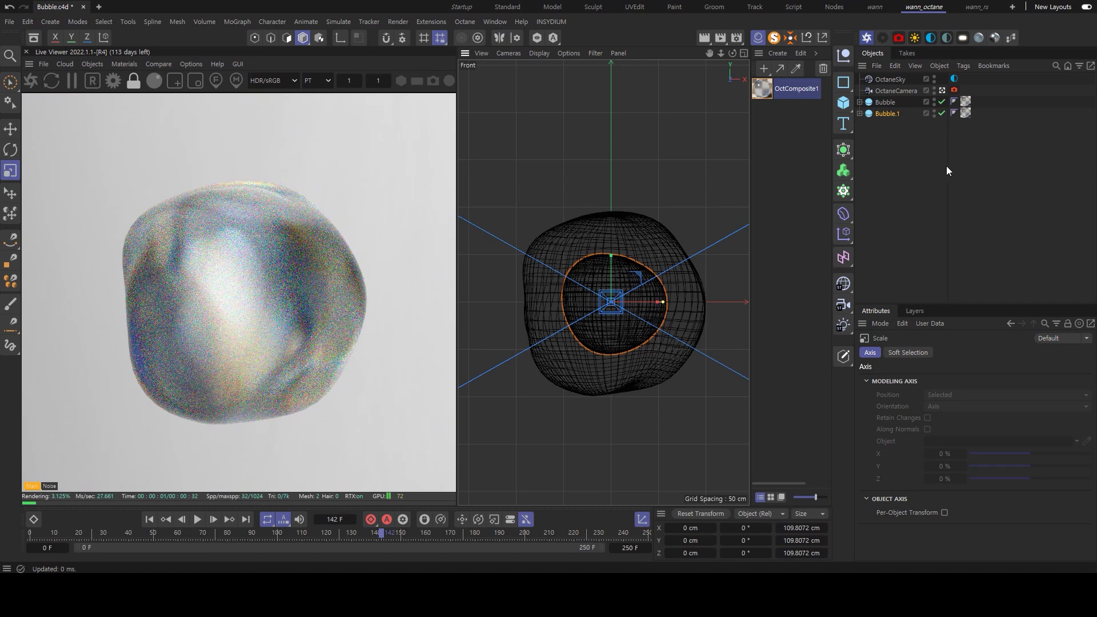
Step: Lower Material1's roughness from 0.03 to 0.01 in the Node Editor, then close it
{"action": "double_click", "coordinate": [763, 90]}
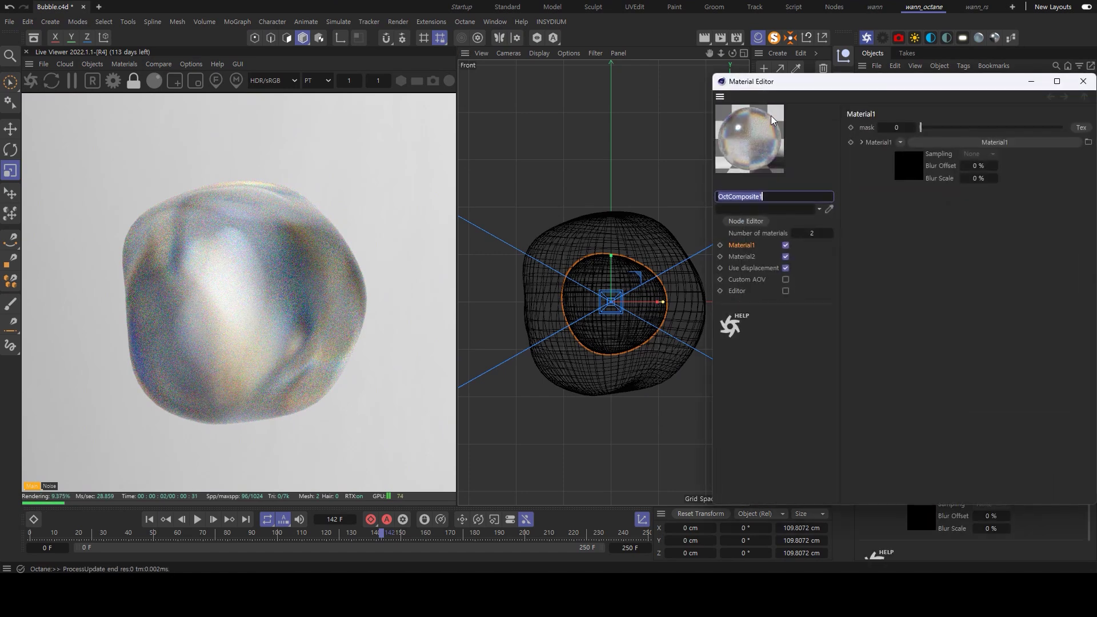
{"action": "left_click", "coordinate": [746, 221]}
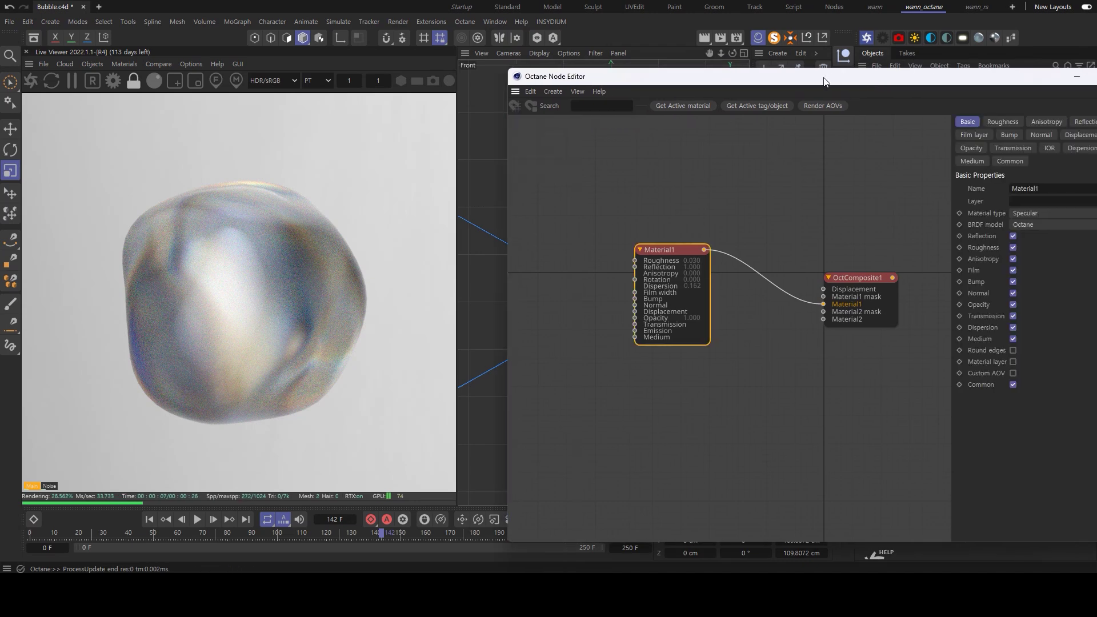
{"action": "left_click_drag", "start_coordinate": [824, 82], "coordinate": [777, 78]}
{"action": "left_click", "coordinate": [961, 117]}
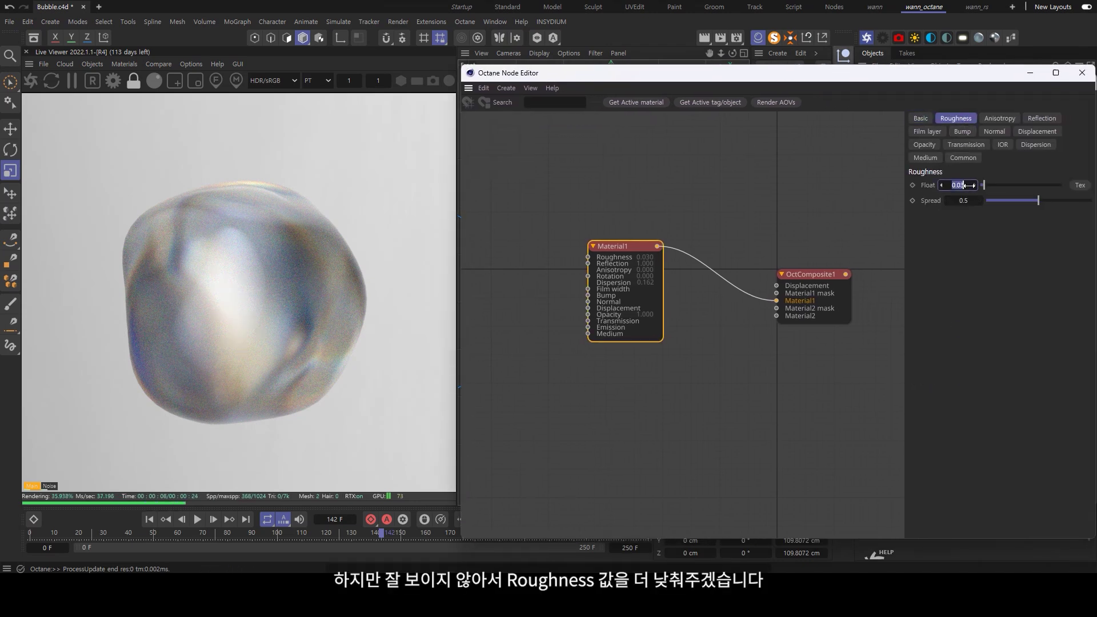
{"action": "key", "text": "BackSpace"}
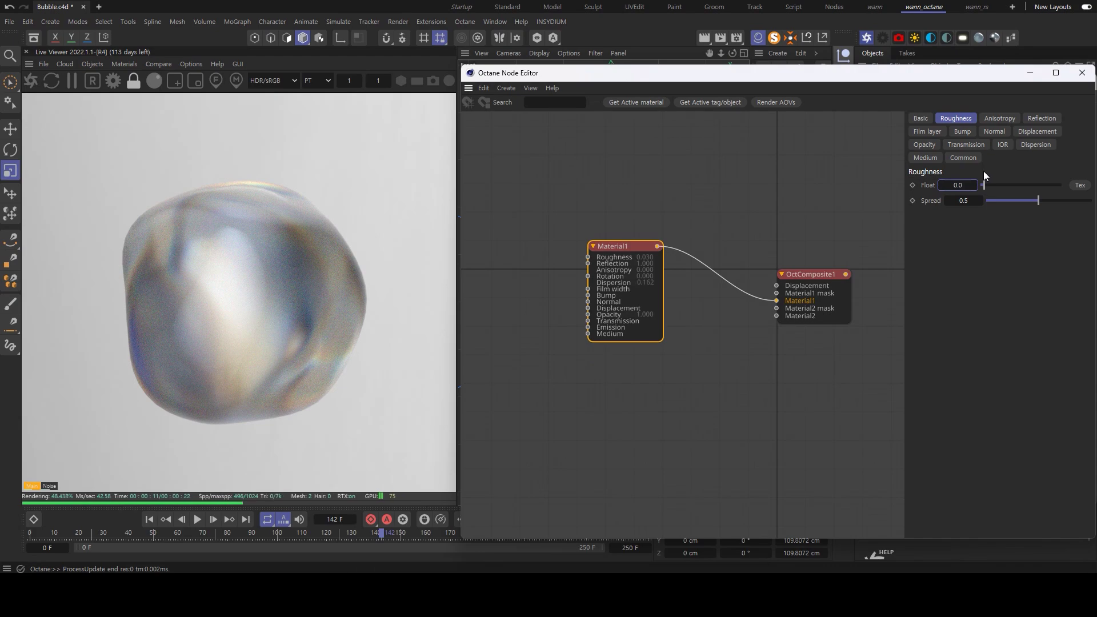
{"action": "type", "text": "1"}
{"action": "key", "text": "Return"}
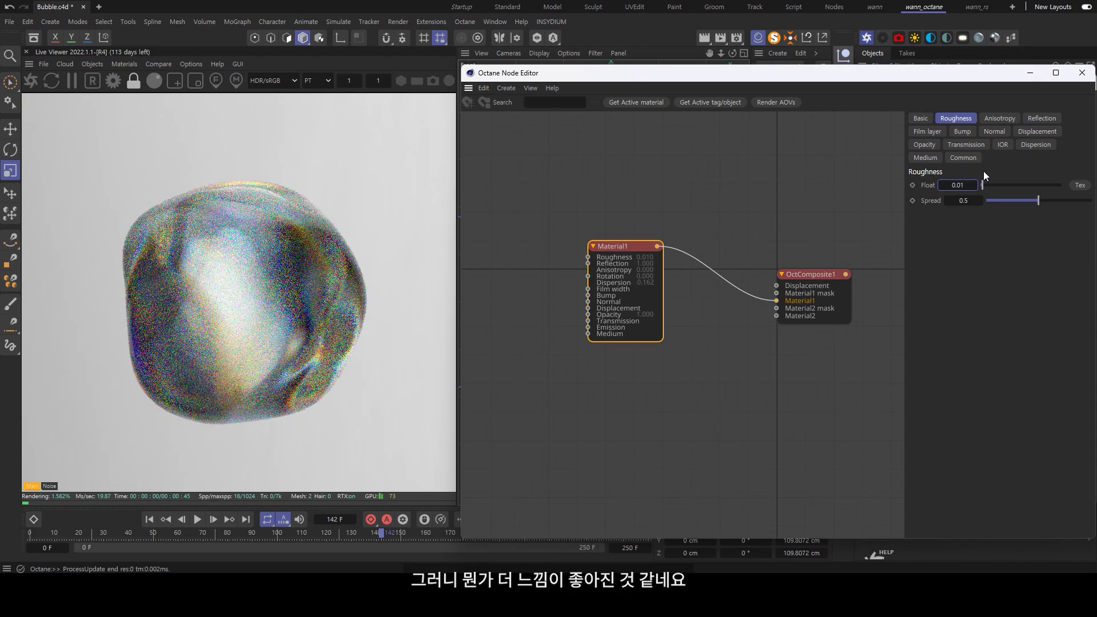
{"action": "left_click", "coordinate": [1084, 77]}
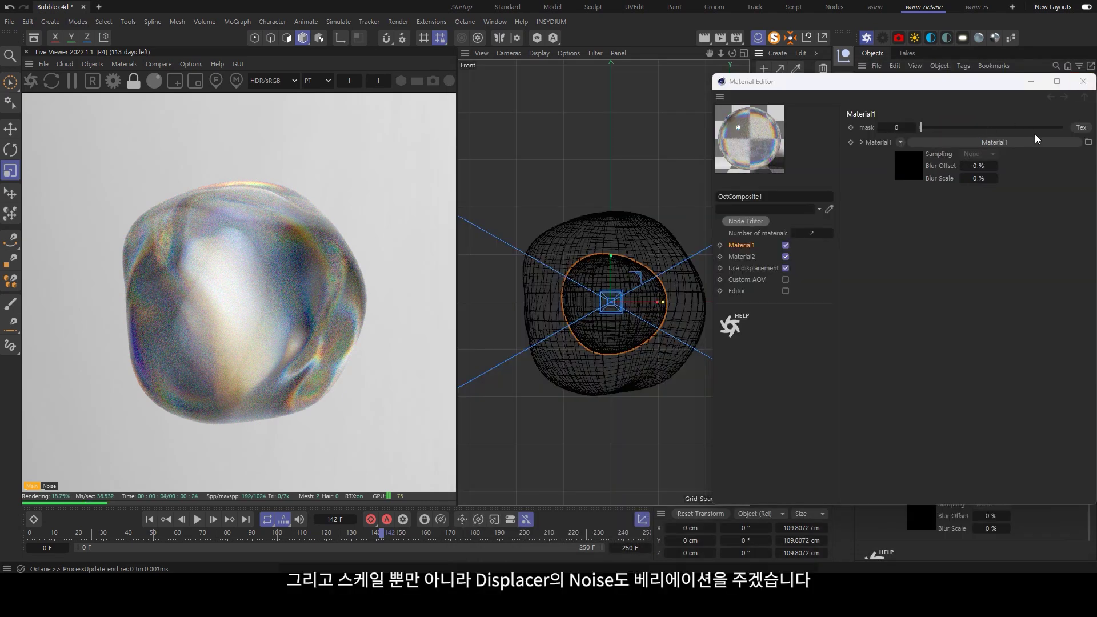
Step: Rename the Bubble.1 copy to inner_Bubble
{"action": "left_click", "coordinate": [1083, 82]}
{"action": "left_click", "coordinate": [888, 113]}
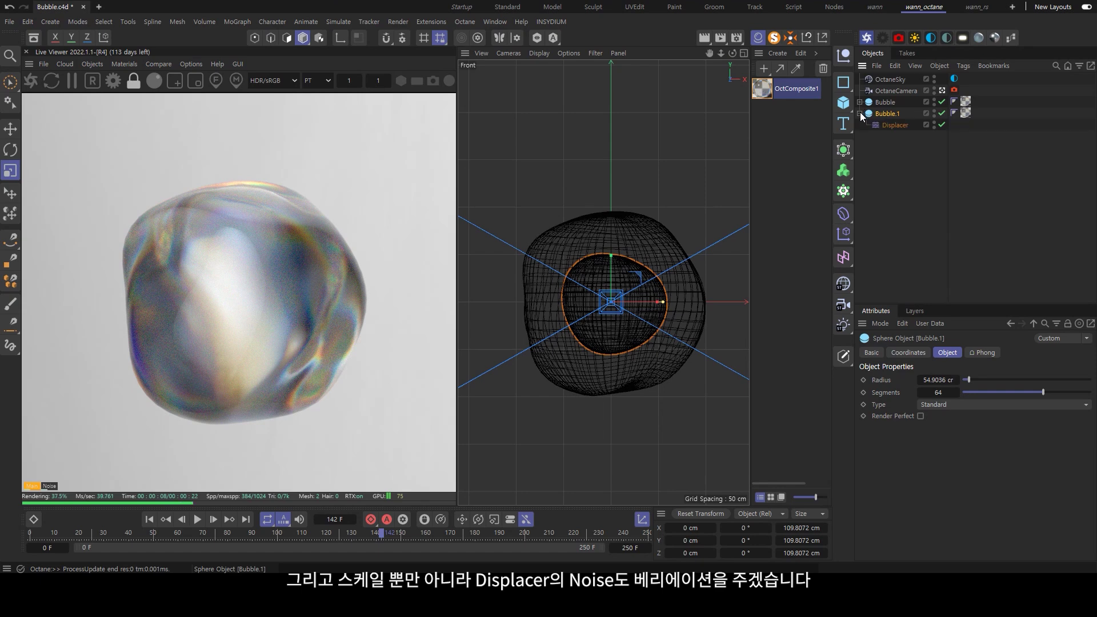
{"action": "left_click", "coordinate": [889, 124]}
{"action": "double_click", "coordinate": [881, 113]}
{"action": "type", "text": "inner_"}
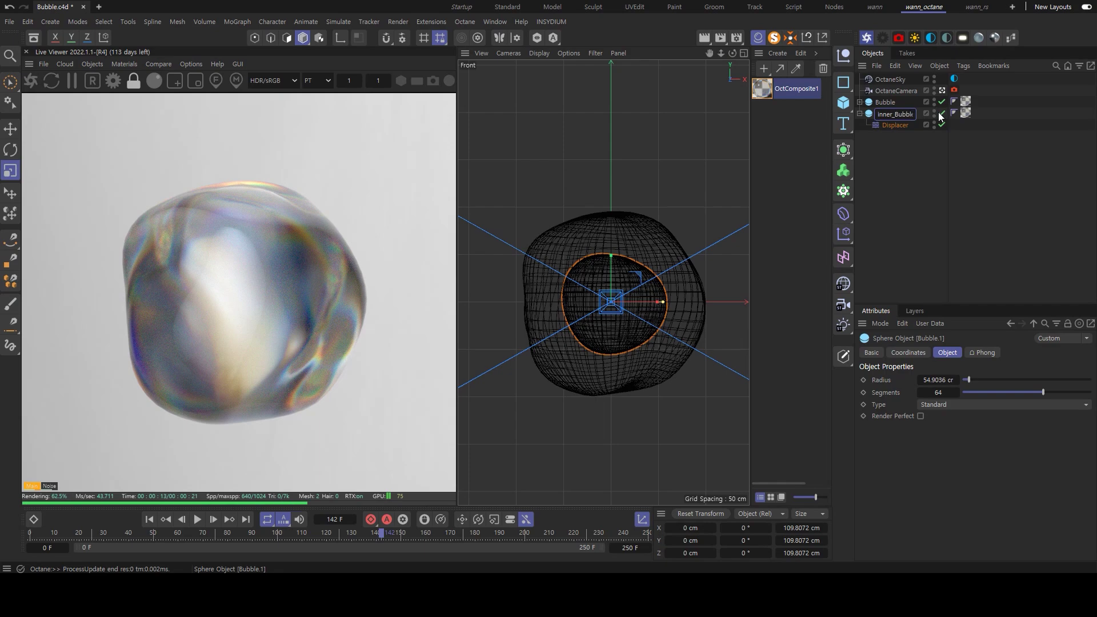
{"action": "key", "text": "Return"}
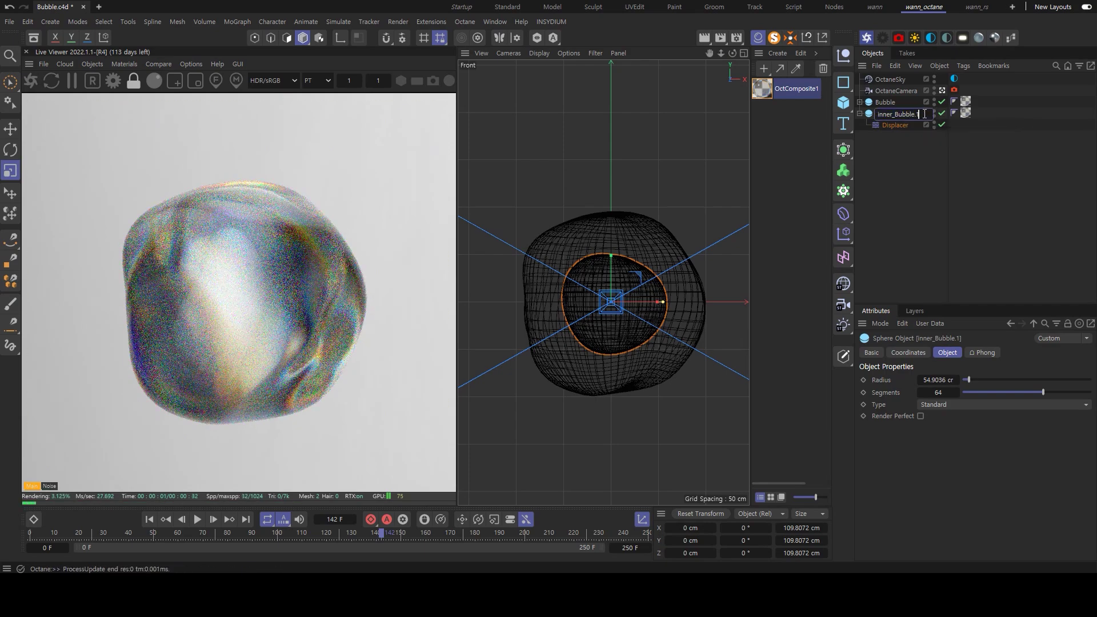
{"action": "key", "text": "BackSpace"}
{"action": "key", "text": "BackSpace"}
Step: Set the inner bubble's Displacer noise to seed 783 and 500 % global scale
{"action": "left_click", "coordinate": [895, 125]}
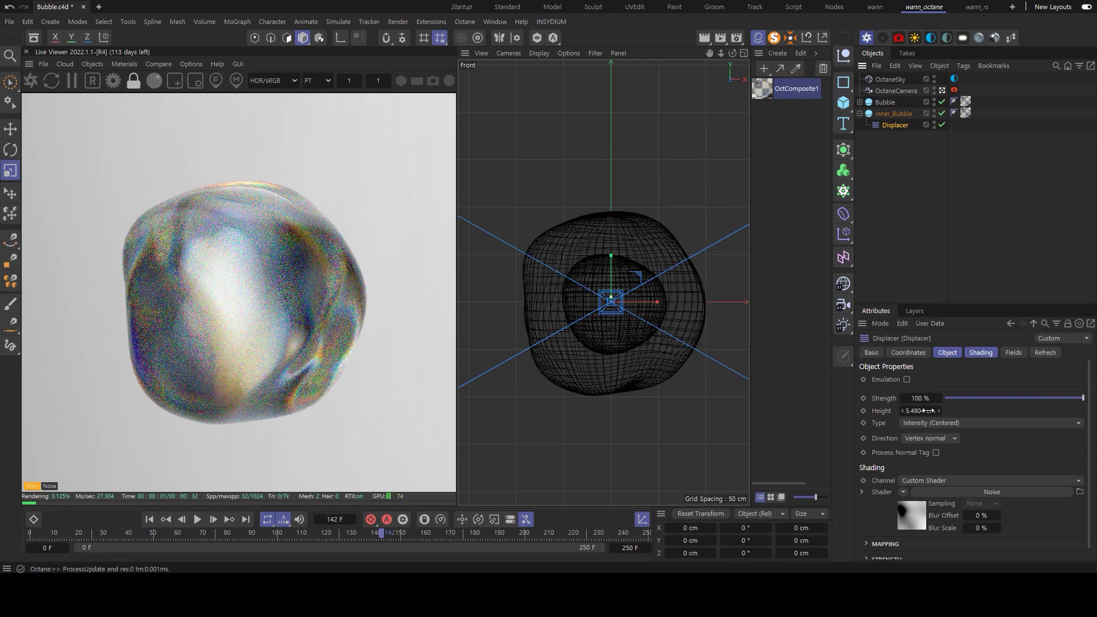
{"action": "left_click", "coordinate": [918, 507]}
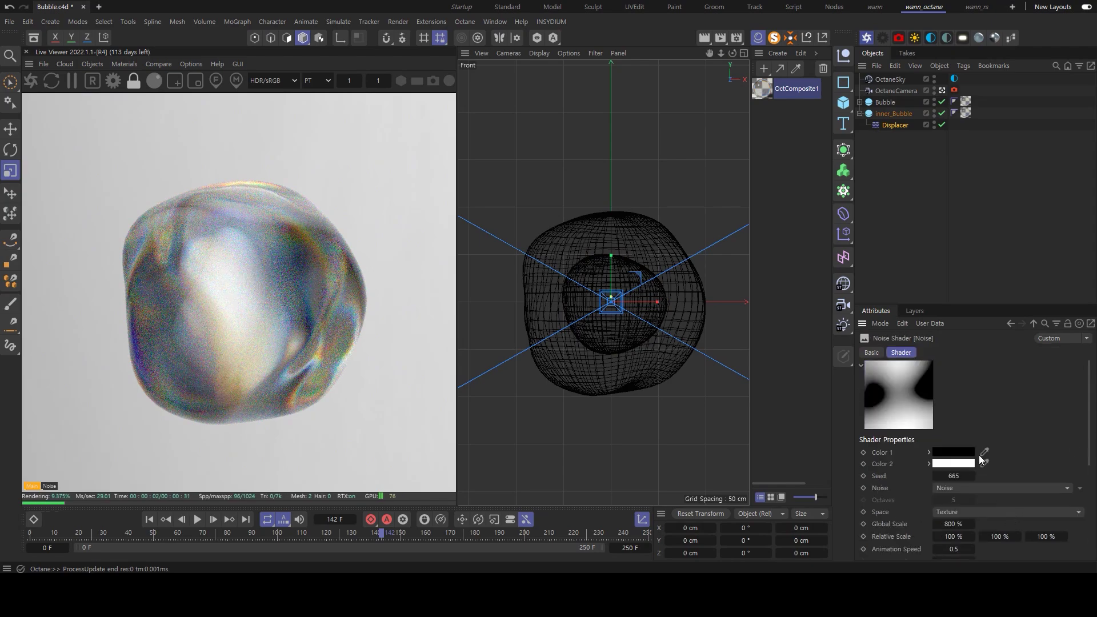
{"action": "left_click_drag", "start_coordinate": [961, 476], "coordinate": [991, 501]}
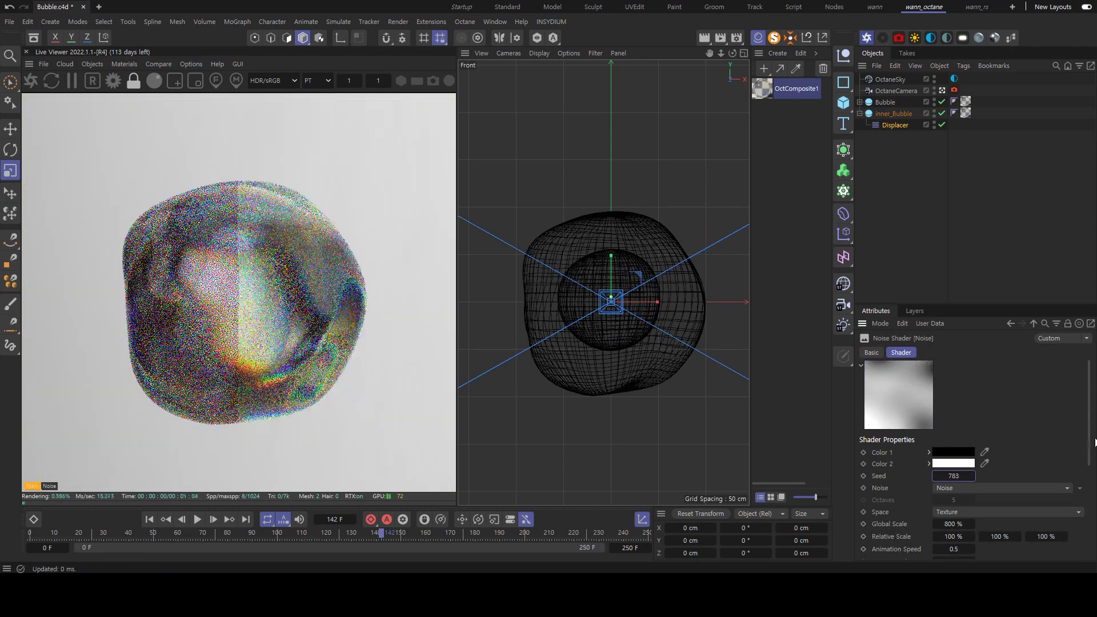
{"action": "left_click", "coordinate": [948, 503]}
{"action": "type", "text": "500"}
{"action": "key", "text": "Return"}
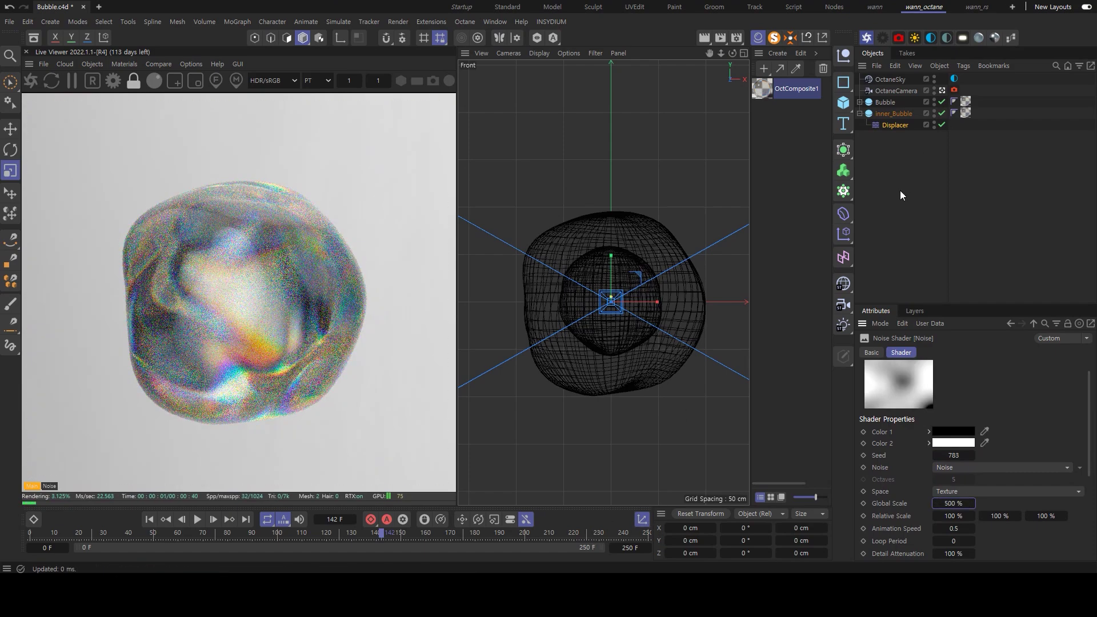
{"action": "left_click", "coordinate": [768, 97]}
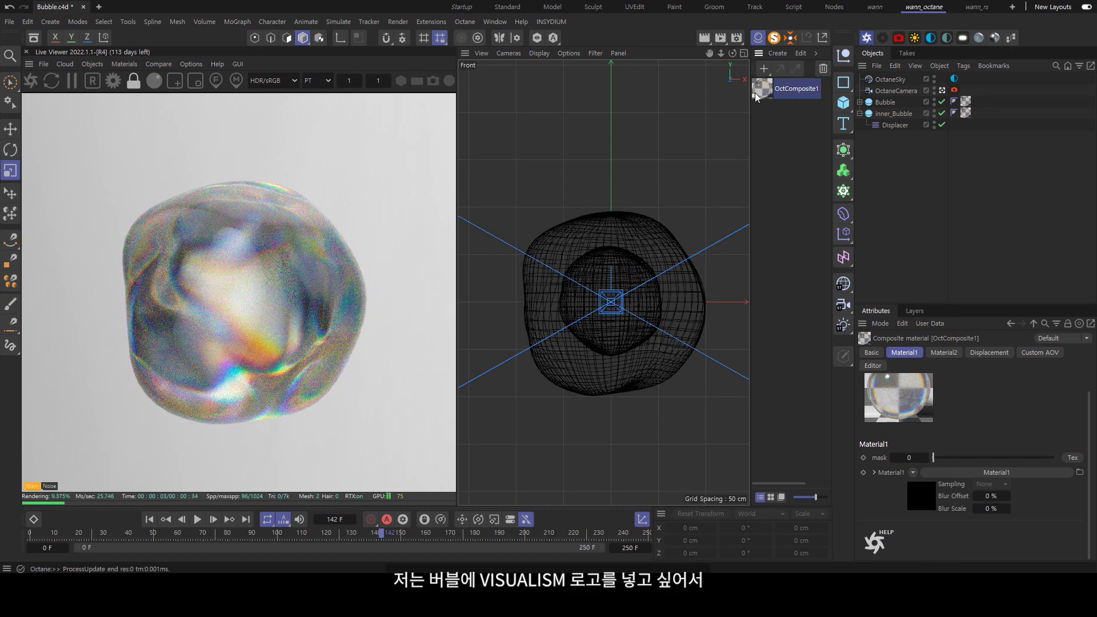
Step: Duplicate the bubble material as 'Inner' and apply it to inner_Bubble
{"action": "left_click_drag", "start_coordinate": [762, 91], "coordinate": [762, 109], "text": "ctrl"}
{"action": "double_click", "coordinate": [802, 109]}
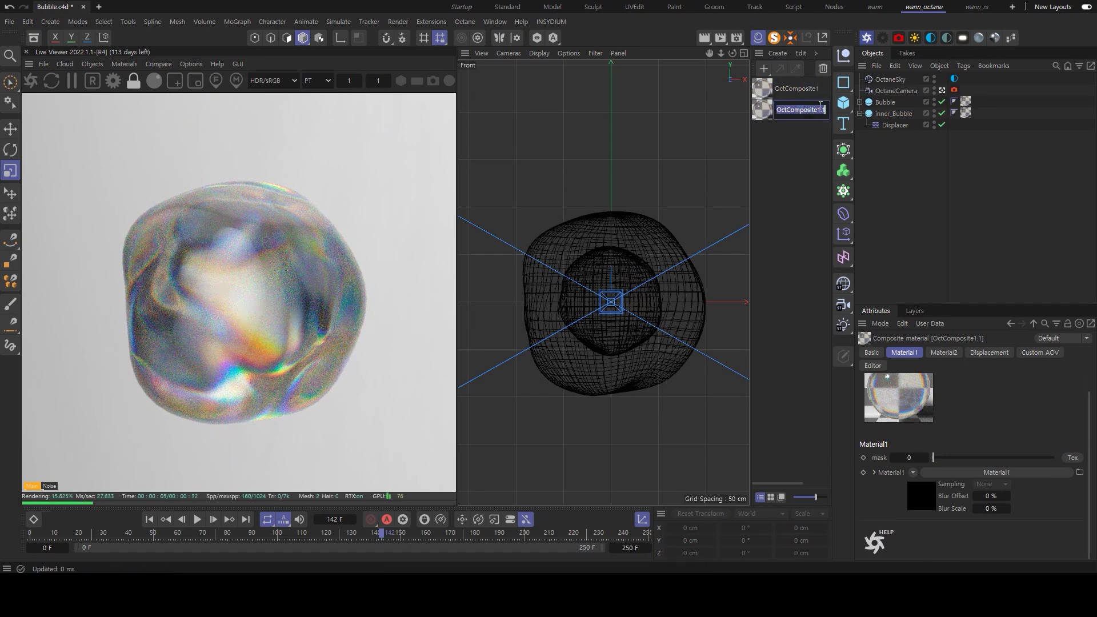
{"action": "key", "text": "Caps_Lock"}
{"action": "type", "text": "I"}
{"action": "key", "text": "Caps_Lock"}
{"action": "type", "text": "nner"}
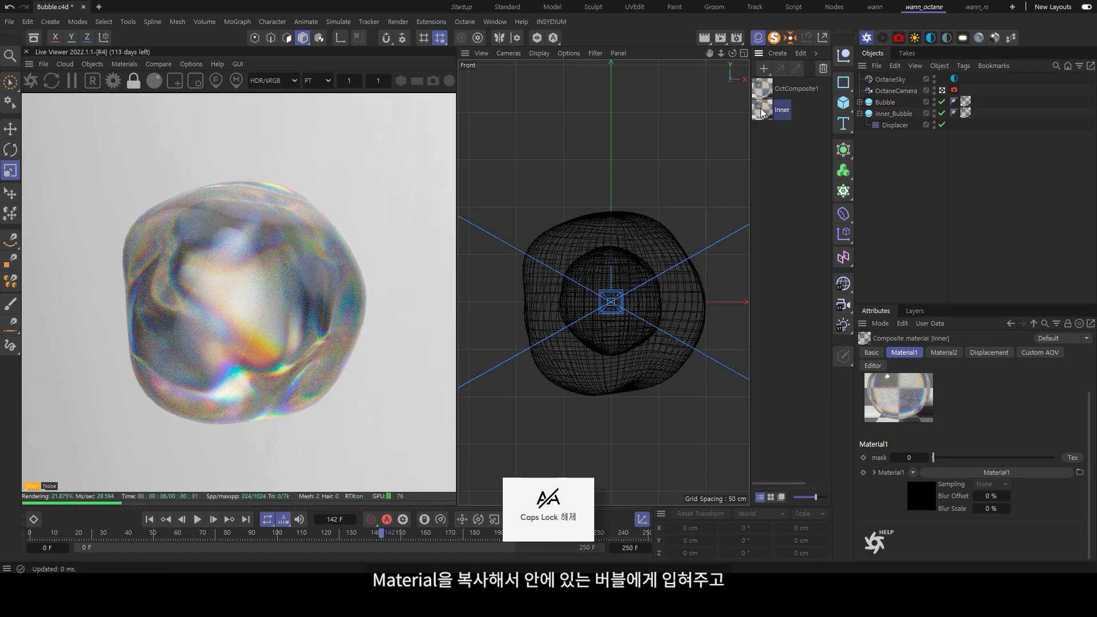
{"action": "left_click_drag", "start_coordinate": [967, 110], "coordinate": [966, 112]}
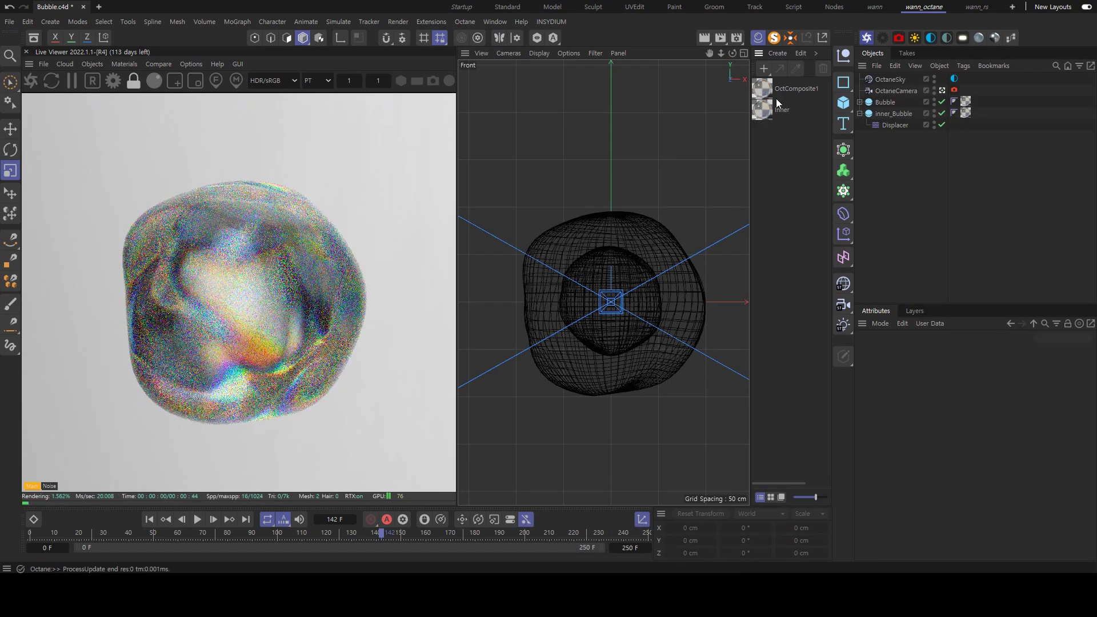
Step: Add an Image texture node loading Logo_png_W1.png to OctComposite1's node graph
{"action": "double_click", "coordinate": [770, 83]}
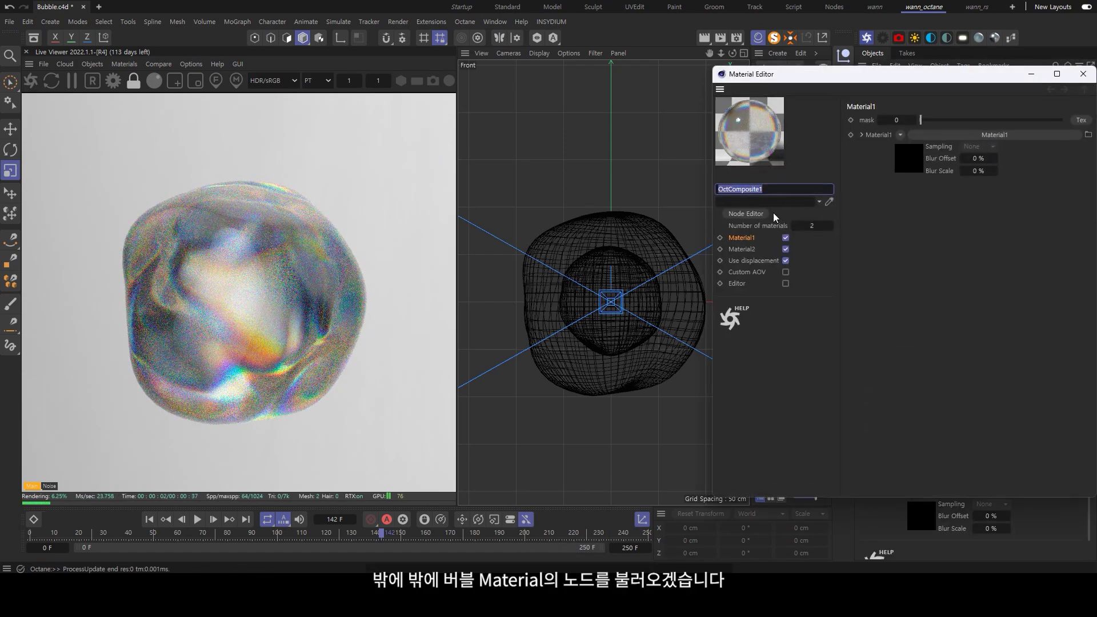
{"action": "left_click", "coordinate": [745, 213]}
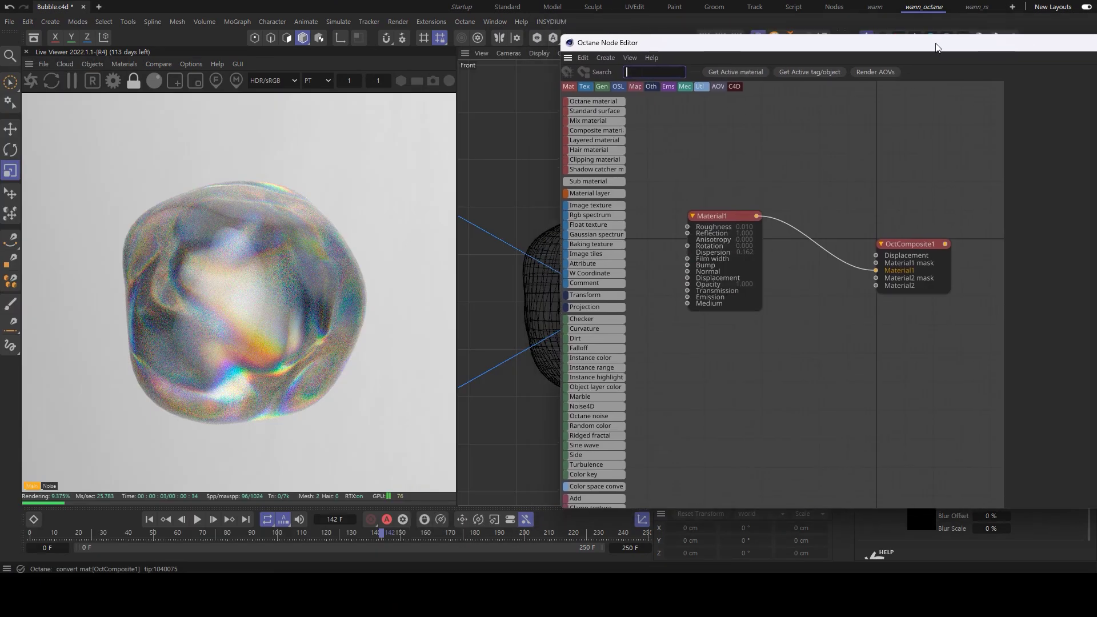
{"action": "scroll", "coordinate": [798, 199], "scroll_direction": "down", "scroll_amount": 2}
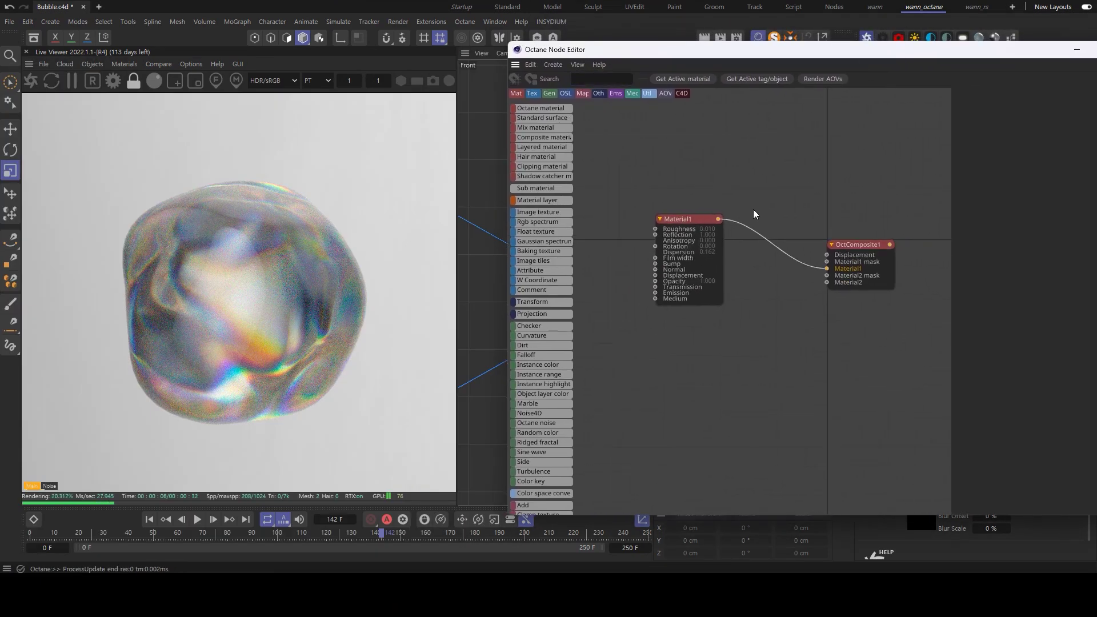
{"action": "left_click_drag", "start_coordinate": [519, 217], "coordinate": [584, 219]}
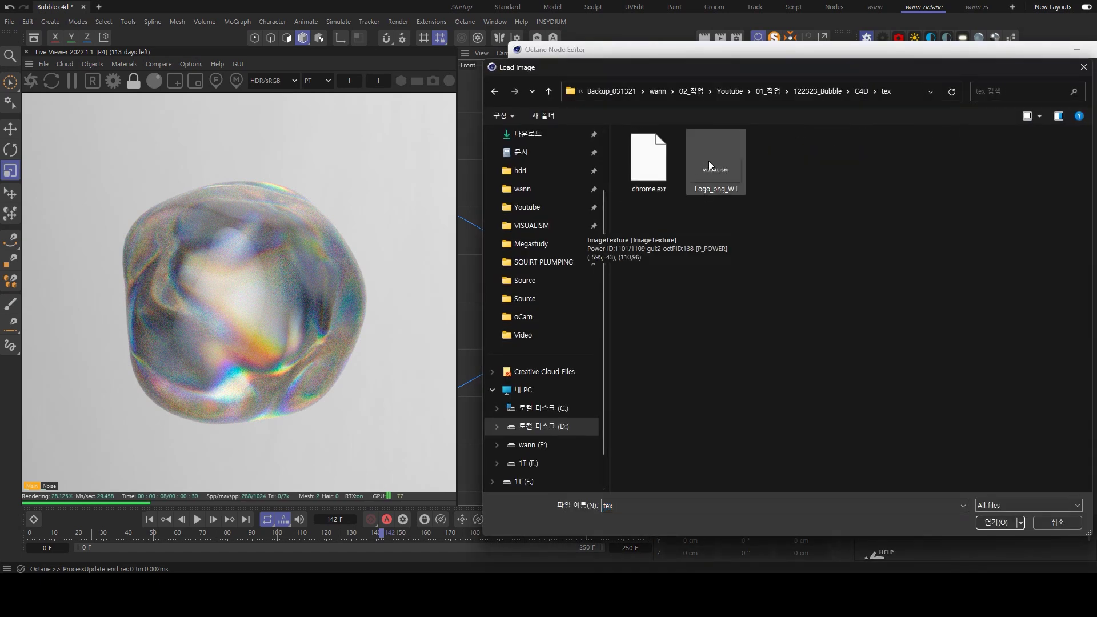
{"action": "double_click", "coordinate": [710, 166]}
{"action": "left_click_drag", "start_coordinate": [617, 224], "coordinate": [644, 316]}
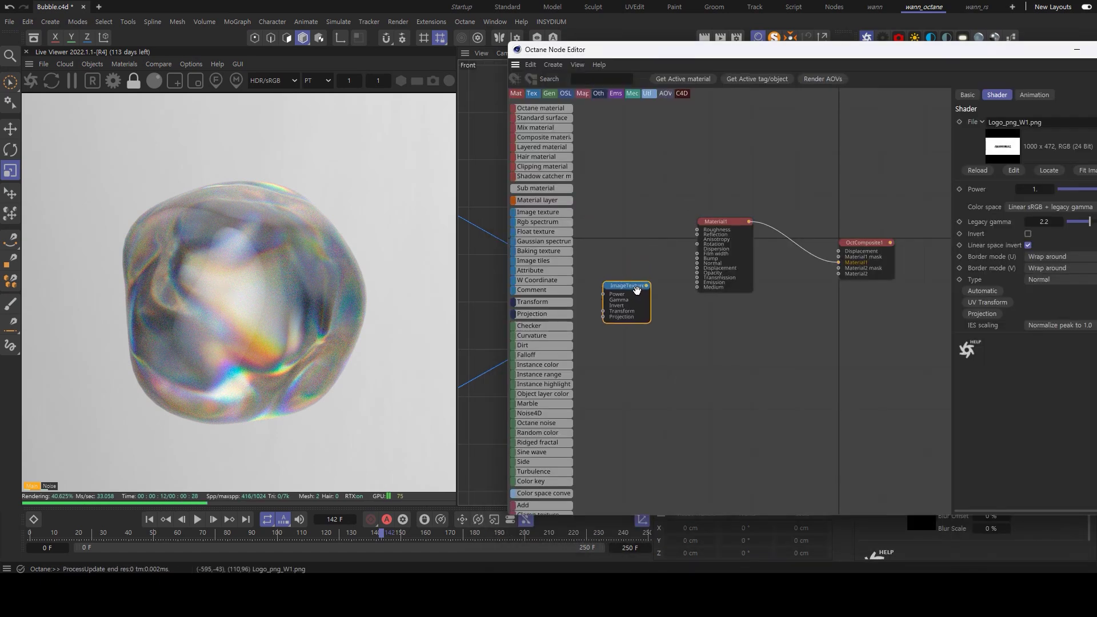
{"action": "left_click", "coordinate": [863, 243]}
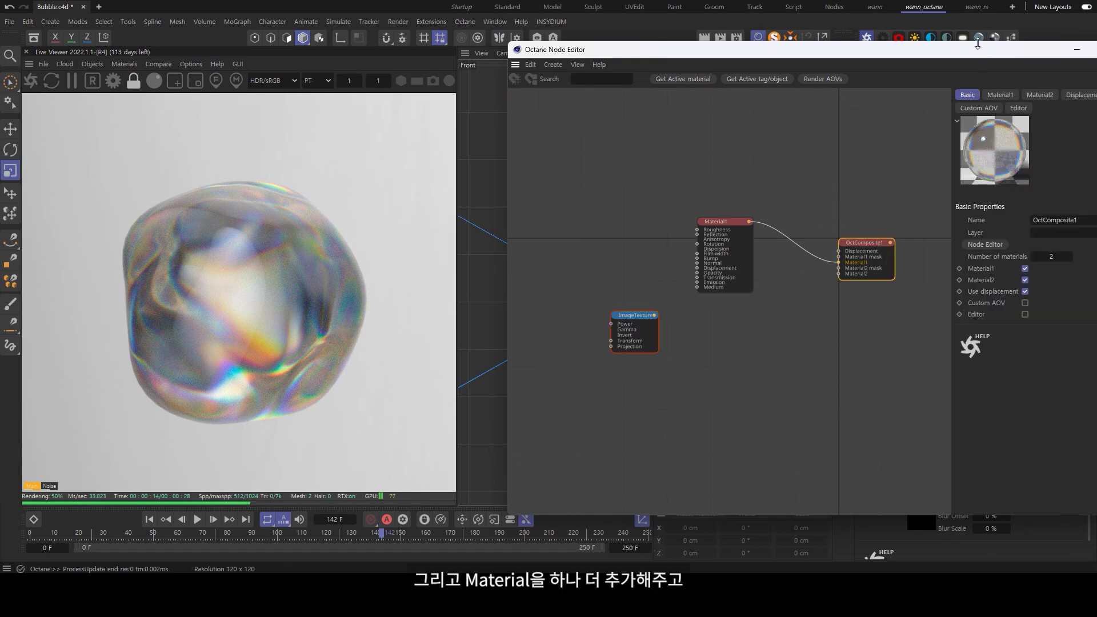
Step: Add Material2 to the composite and set its diffuse colour to black (V 0)
{"action": "left_click_drag", "start_coordinate": [978, 53], "coordinate": [932, 34]}
{"action": "left_click", "coordinate": [980, 80]}
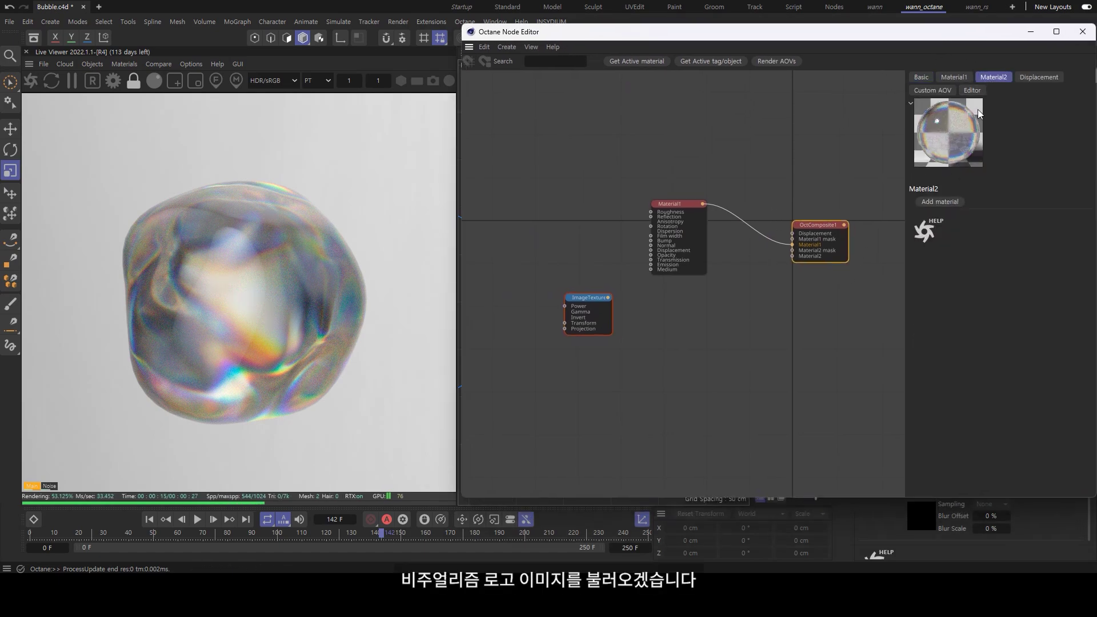
{"action": "left_click", "coordinate": [951, 204]}
{"action": "left_click_drag", "start_coordinate": [737, 255], "coordinate": [663, 314]}
{"action": "left_click", "coordinate": [588, 304]}
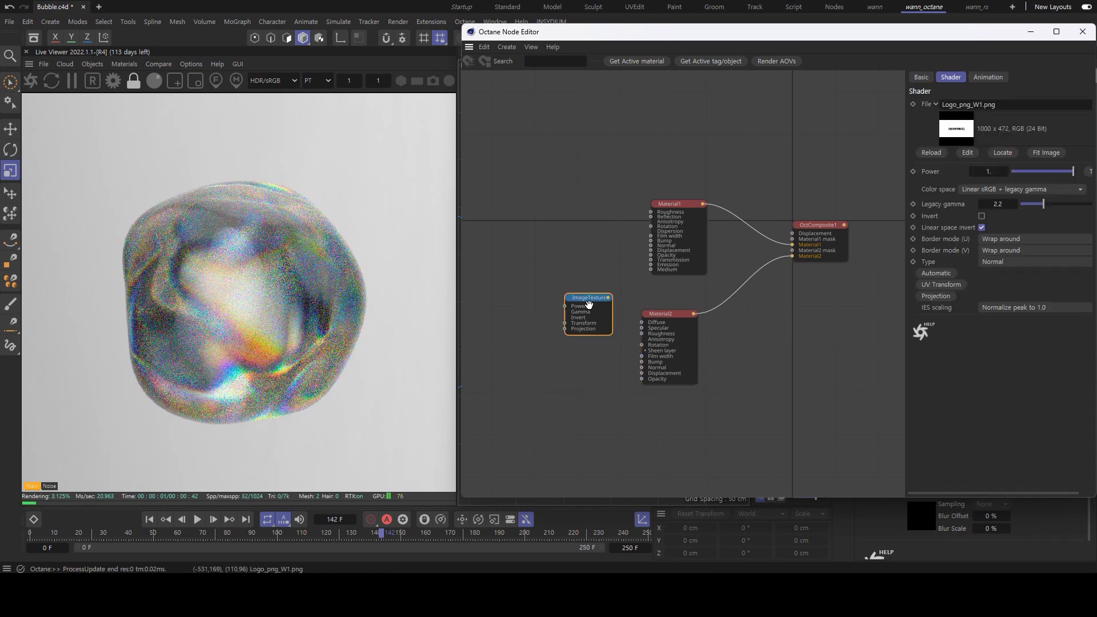
{"action": "scroll", "coordinate": [594, 305], "scroll_direction": "up", "scroll_amount": 2}
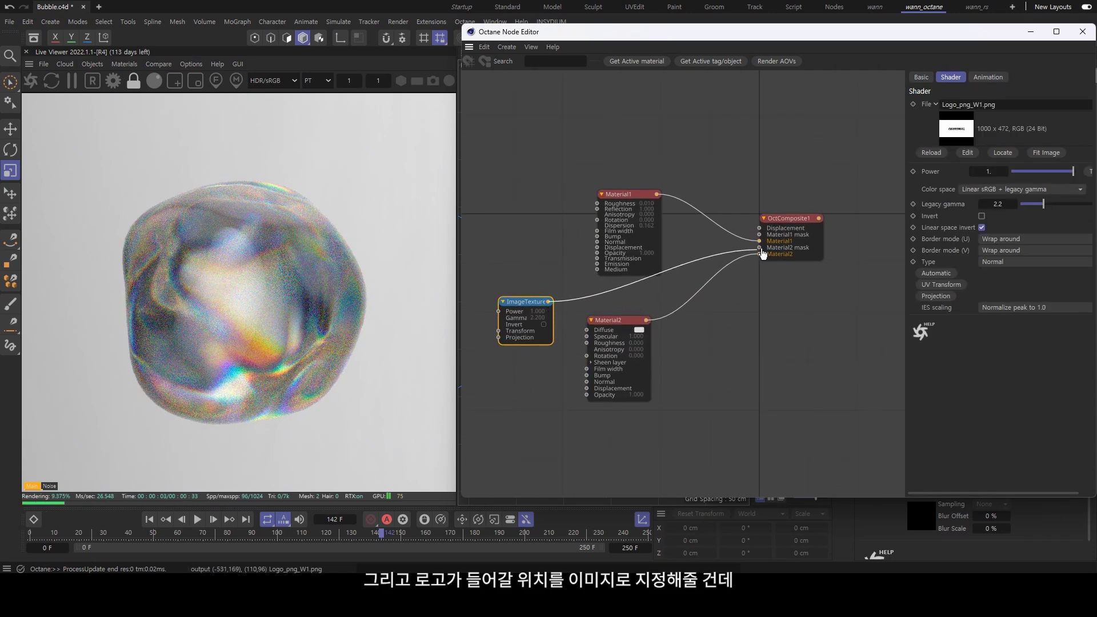
{"action": "left_click", "coordinate": [610, 320]}
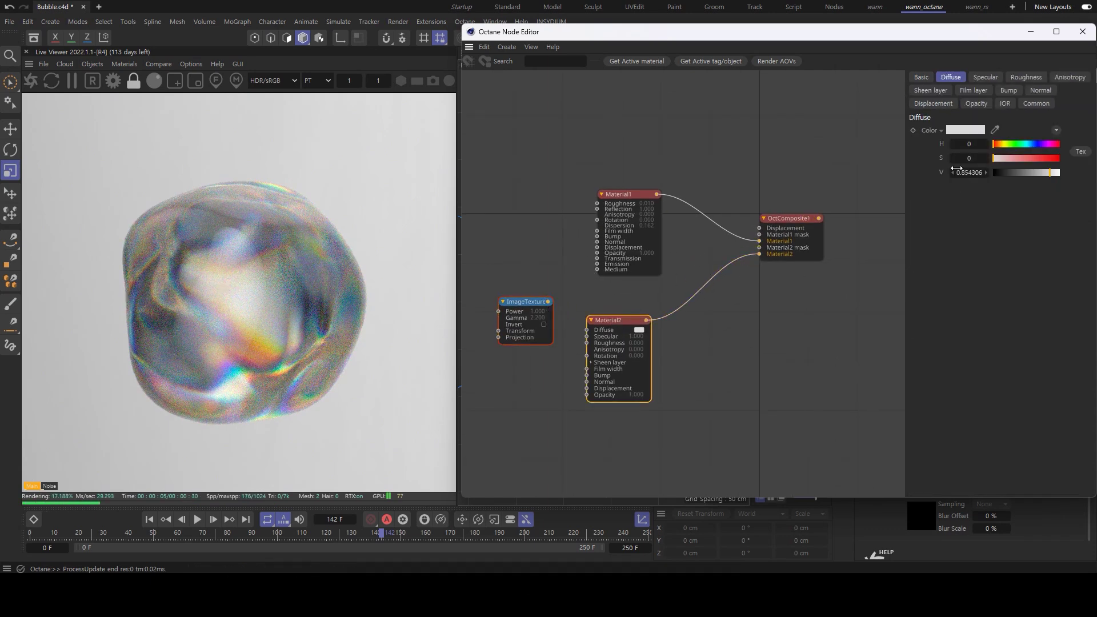
{"action": "left_click_drag", "start_coordinate": [1010, 172], "coordinate": [991, 174]}
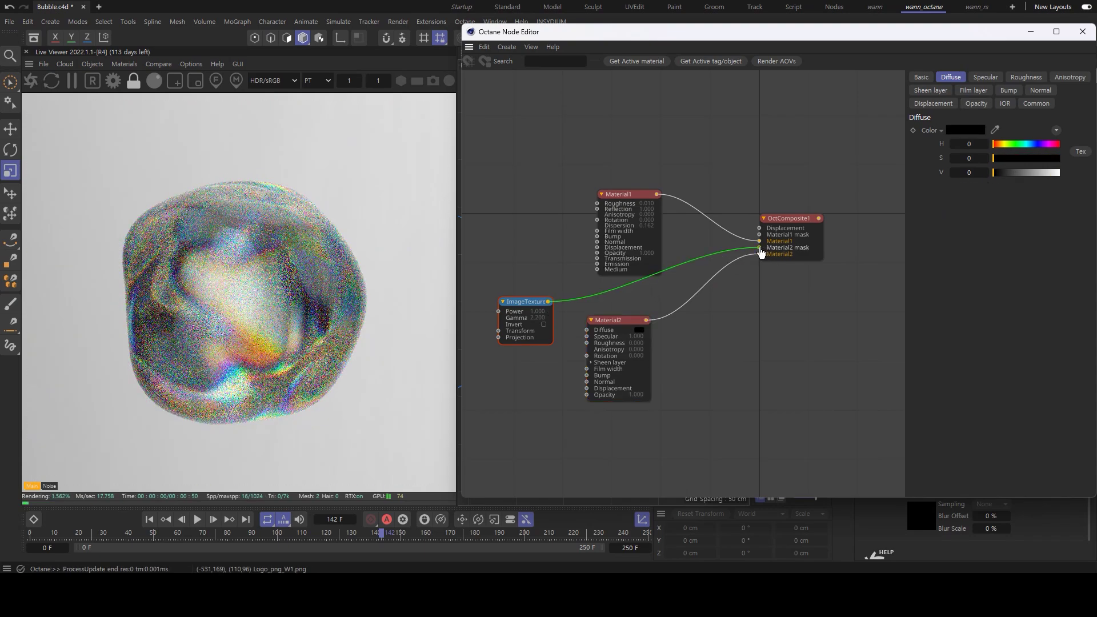
Step: Use the logo ImageTexture as Material2's mask with texture type Alpha
{"action": "left_click_drag", "start_coordinate": [760, 253], "coordinate": [759, 247]}
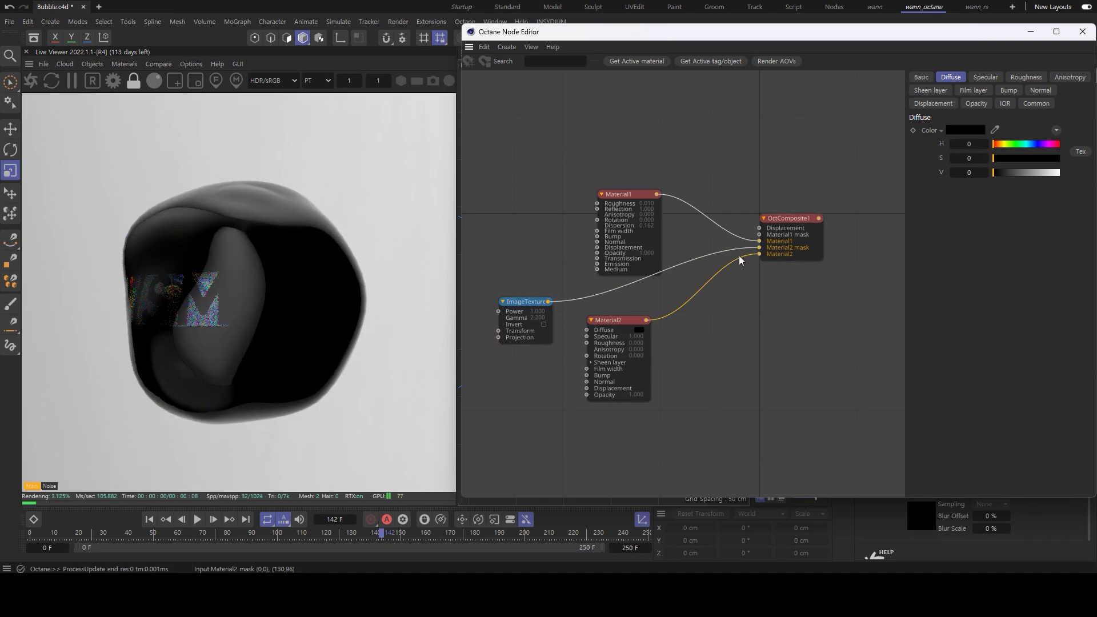
{"action": "middle_click_drag", "start_coordinate": [525, 253], "coordinate": [578, 245]}
{"action": "left_click", "coordinate": [572, 303]}
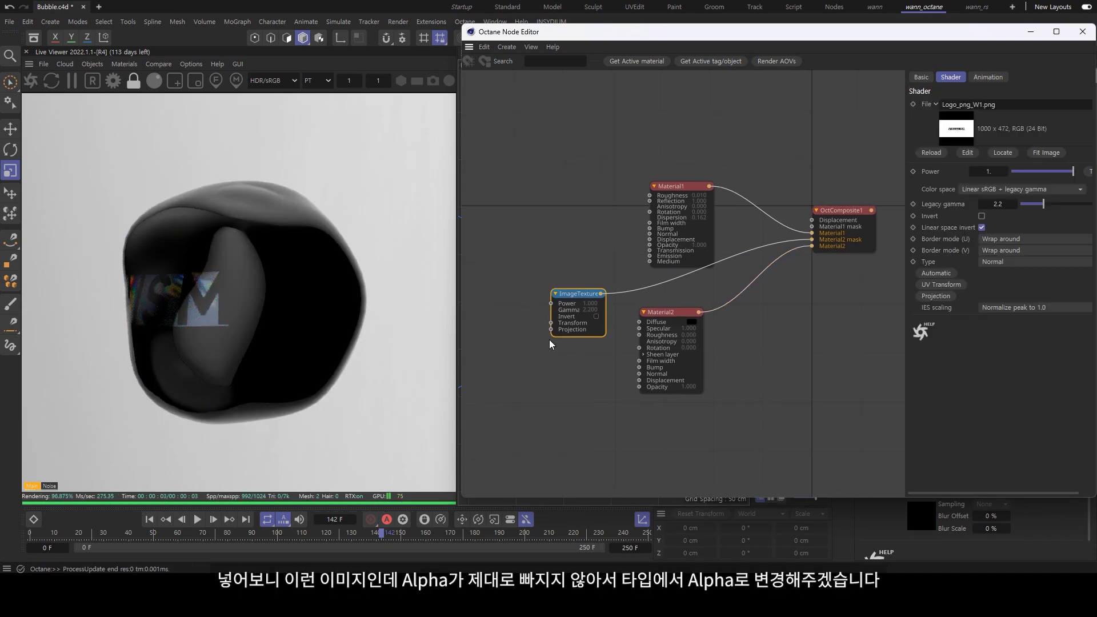
{"action": "left_click", "coordinate": [967, 153]}
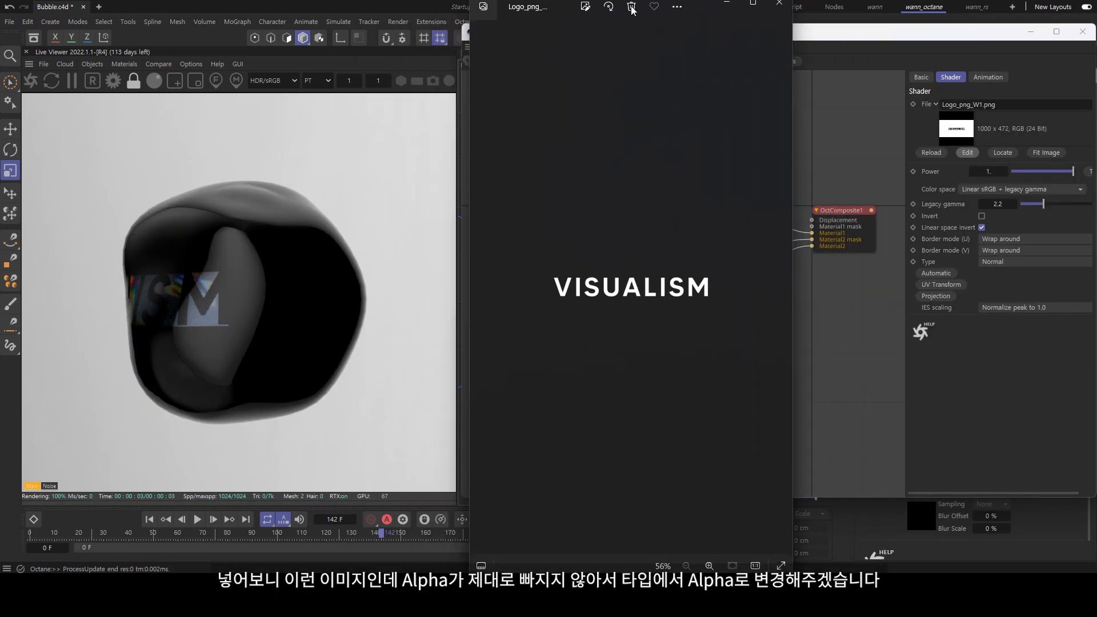
{"action": "left_click", "coordinate": [772, 3]}
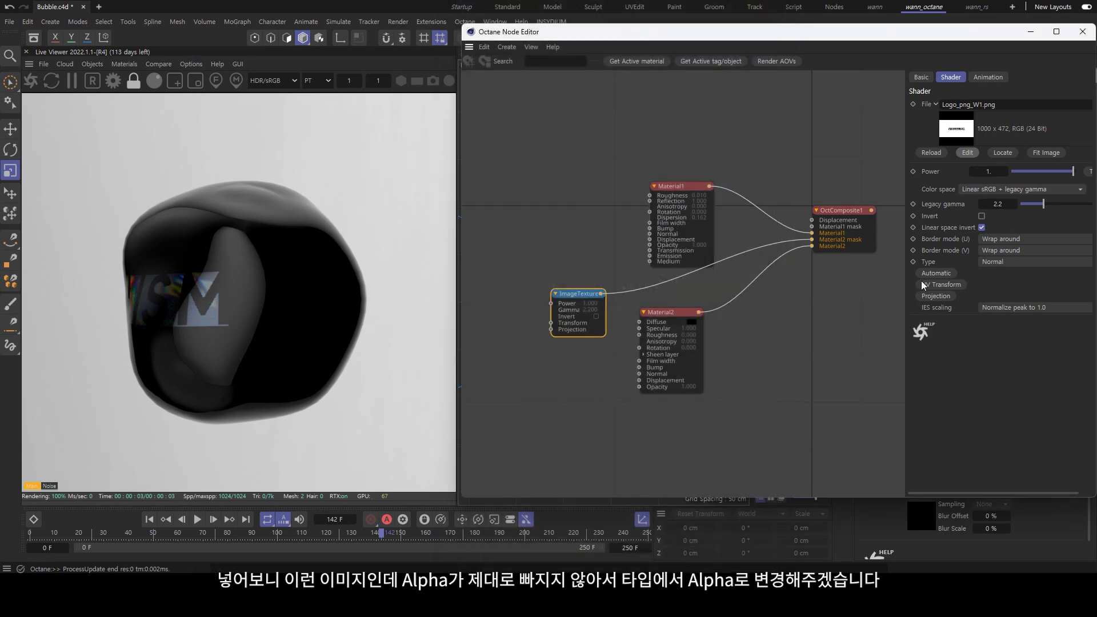
{"action": "left_click", "coordinate": [1017, 259]}
{"action": "left_click", "coordinate": [994, 302]}
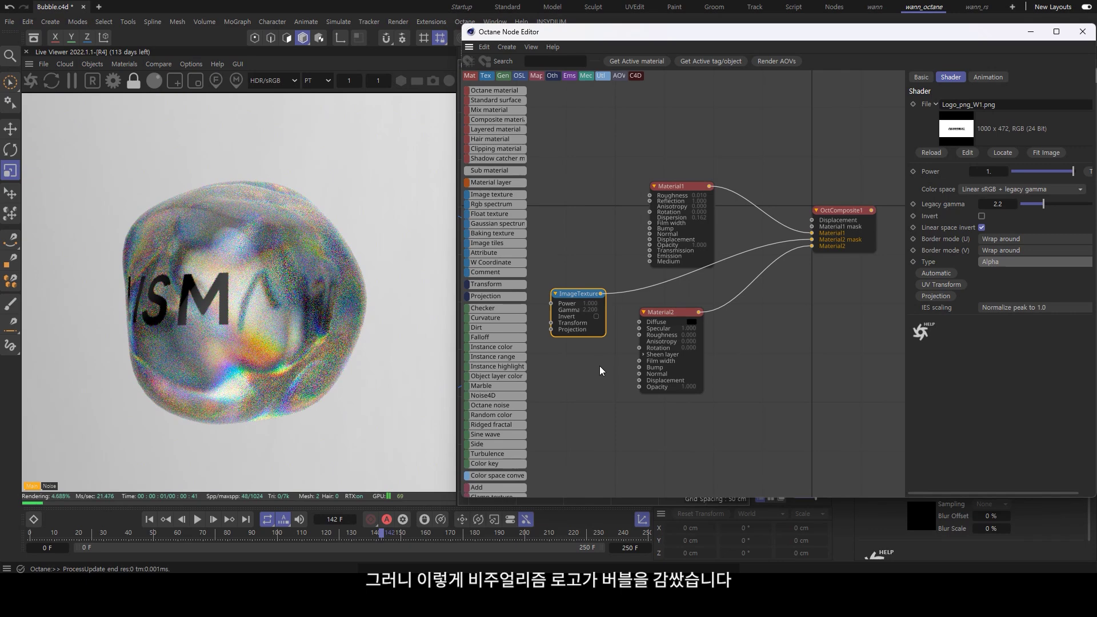
Step: Add a Transform node to the logo texture, scaling it to 0.695193 with T.X 0.252632
{"action": "middle_click_drag", "start_coordinate": [594, 352], "coordinate": [657, 335]}
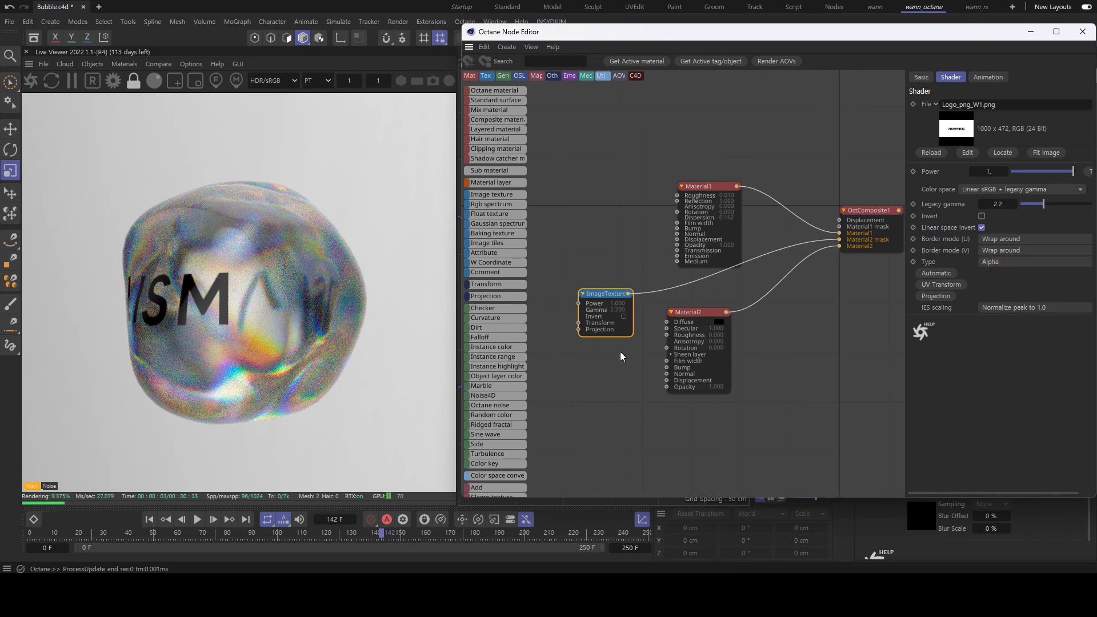
{"action": "middle_click_drag", "start_coordinate": [595, 251], "coordinate": [655, 232]}
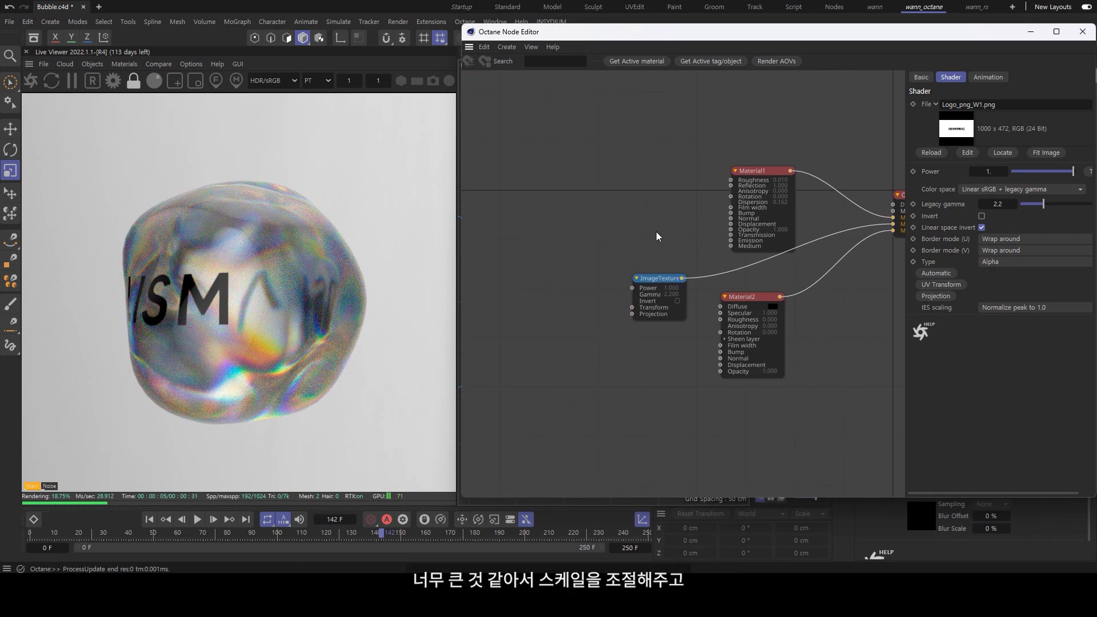
{"action": "left_click", "coordinate": [937, 284]}
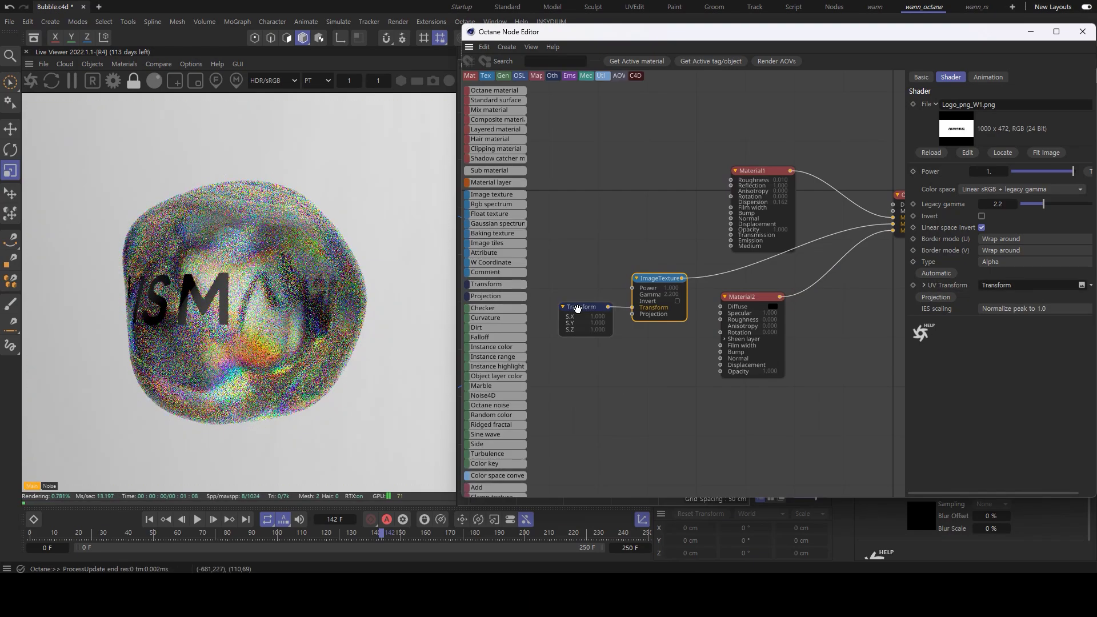
{"action": "mouse_move", "coordinate": [1068, 216]}
{"action": "left_mouse_down"}
{"action": "mouse_move", "coordinate": [1078, 216]}
{"action": "mouse_move", "coordinate": [1062, 220]}
{"action": "left_mouse_up"}
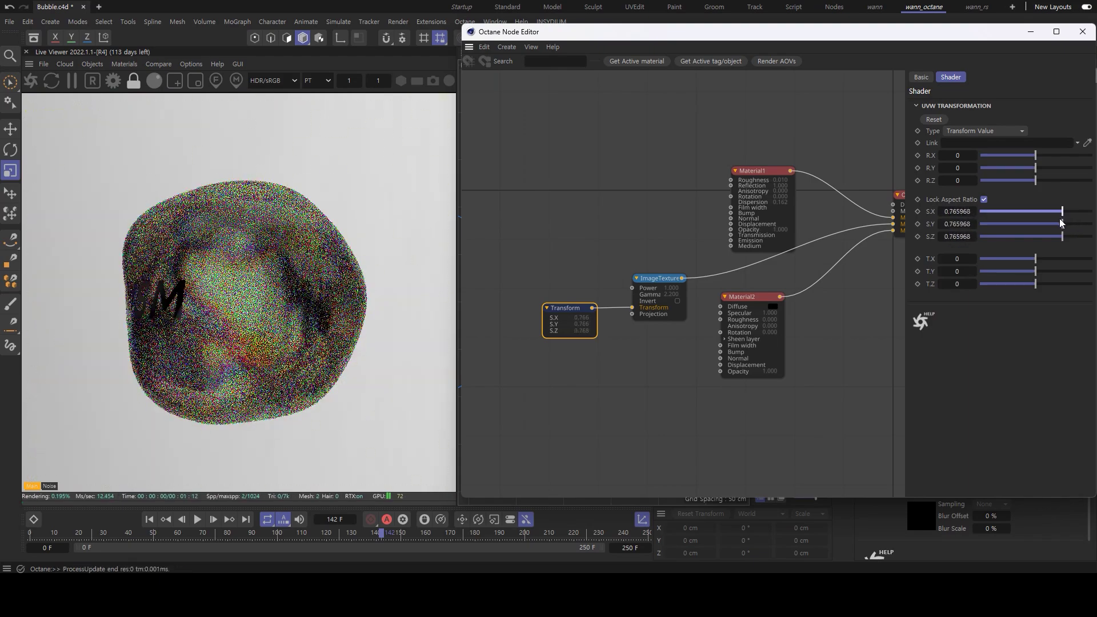
{"action": "key", "text": "ctrl+z"}
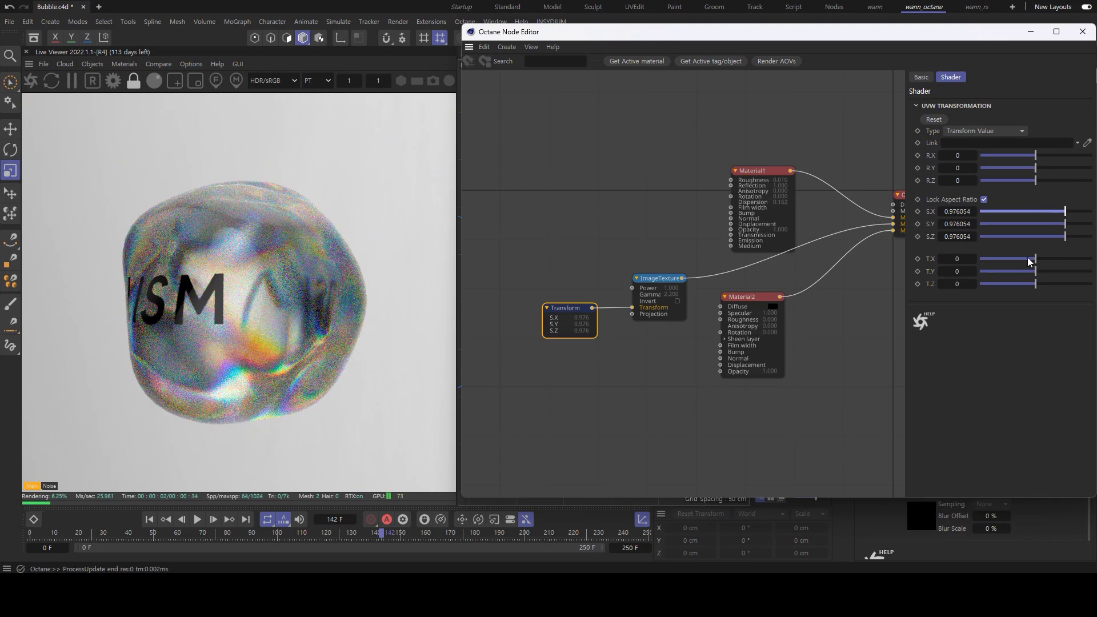
{"action": "left_click_drag", "start_coordinate": [1029, 262], "coordinate": [1034, 260]}
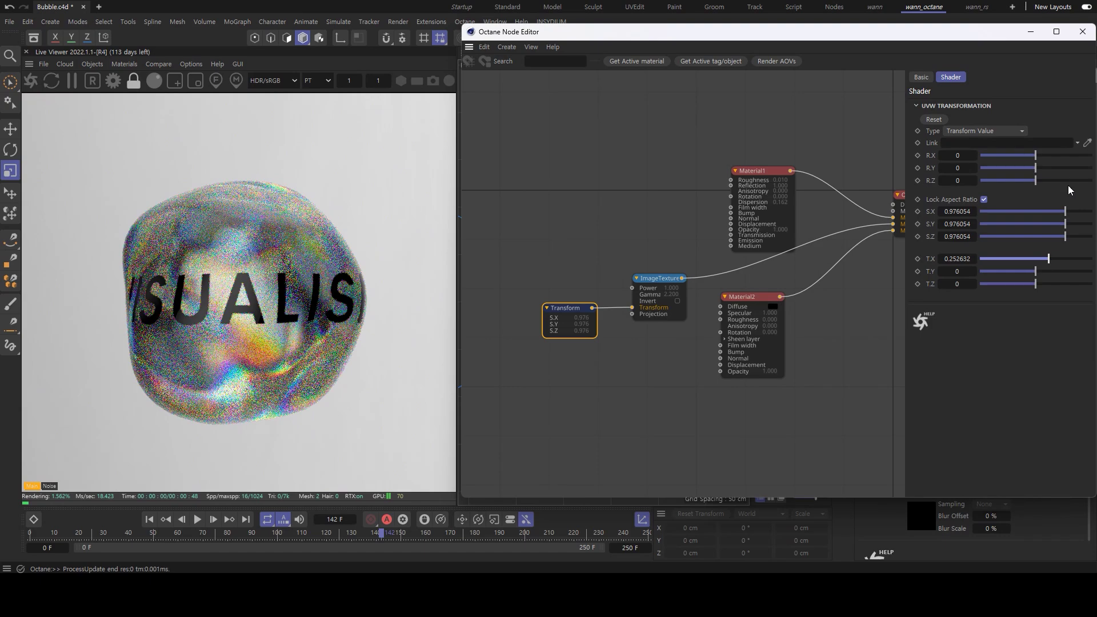
{"action": "left_click_drag", "start_coordinate": [1063, 215], "coordinate": [1059, 218]}
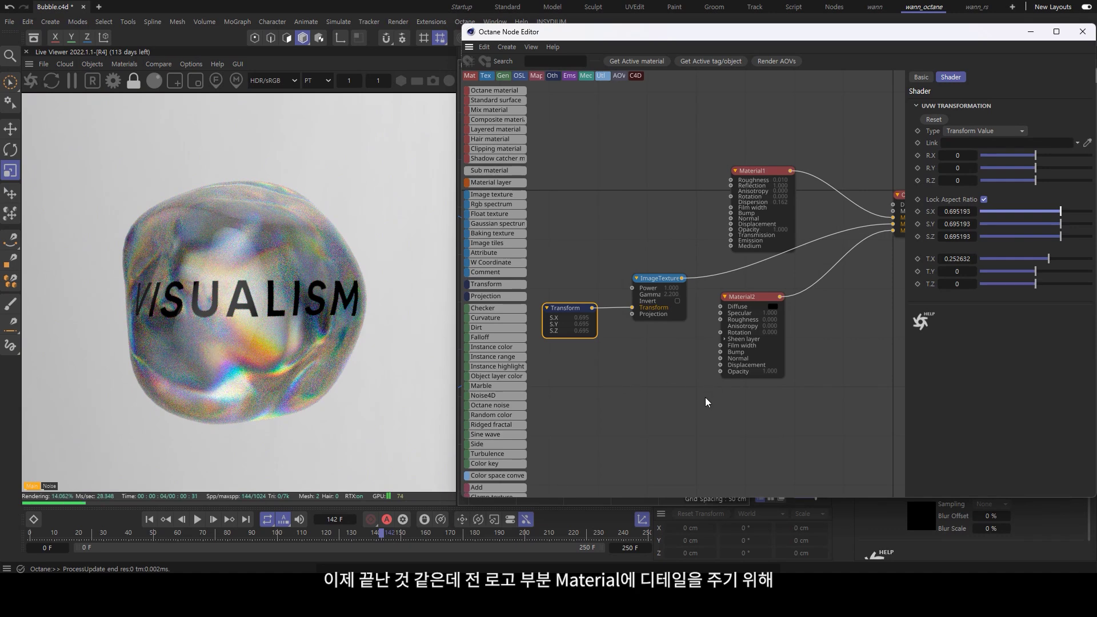
Step: Select Material2, try a grey diffuse colour, return it to black, and check its IOR settings
{"action": "middle_click_drag", "start_coordinate": [790, 395], "coordinate": [741, 410]}
{"action": "left_click", "coordinate": [712, 366]}
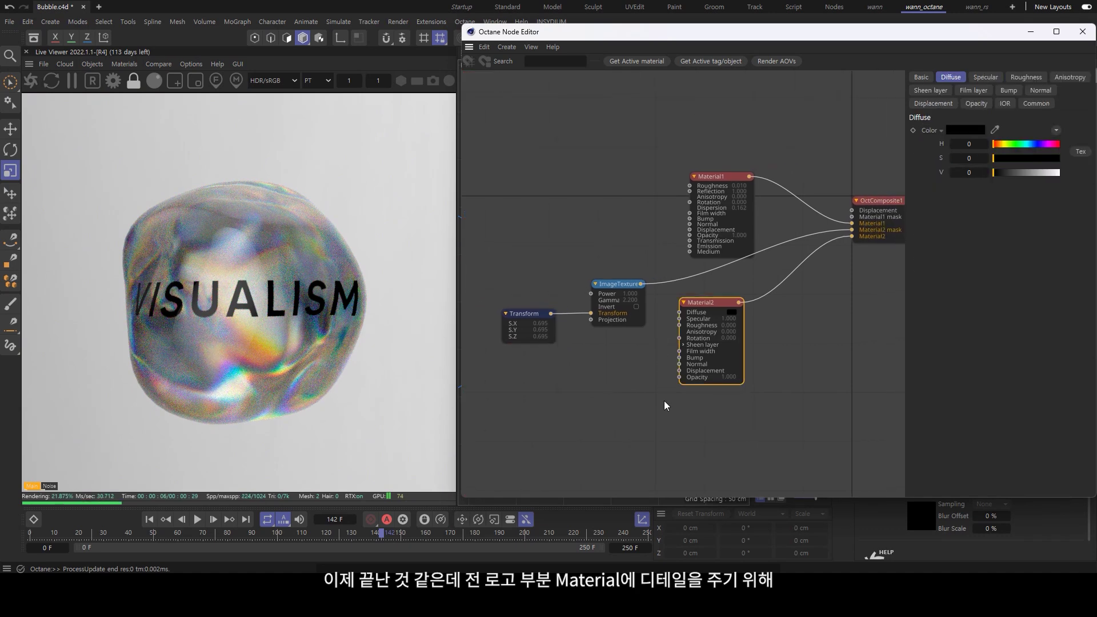
{"action": "scroll", "coordinate": [664, 401], "scroll_direction": "up", "scroll_amount": 2}
{"action": "left_click", "coordinate": [1017, 173]}
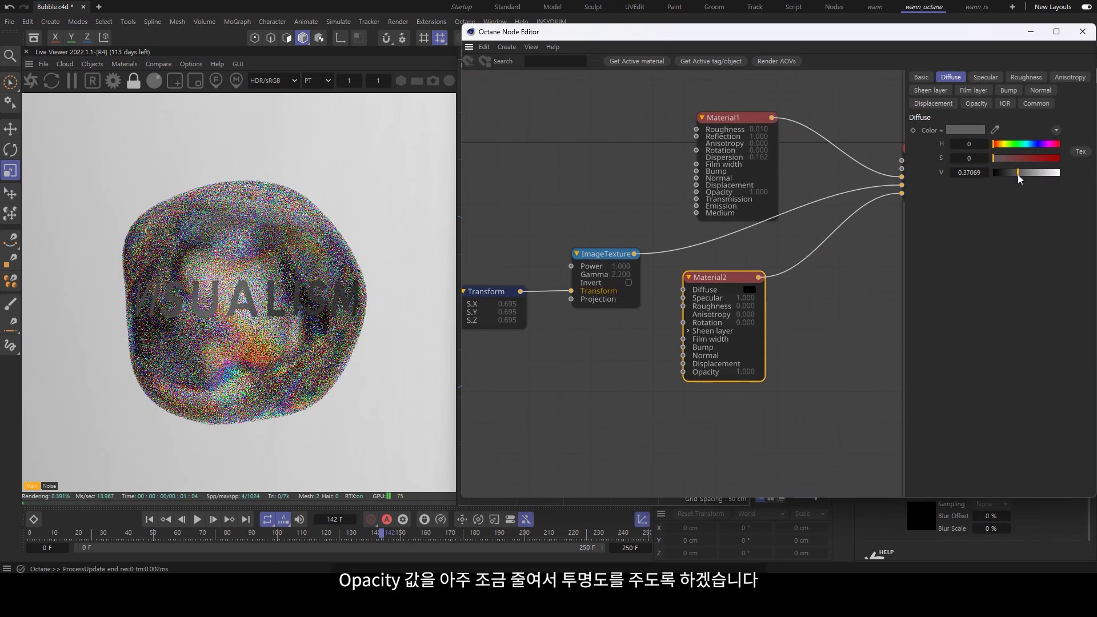
{"action": "left_click_drag", "start_coordinate": [1017, 173], "coordinate": [993, 173]}
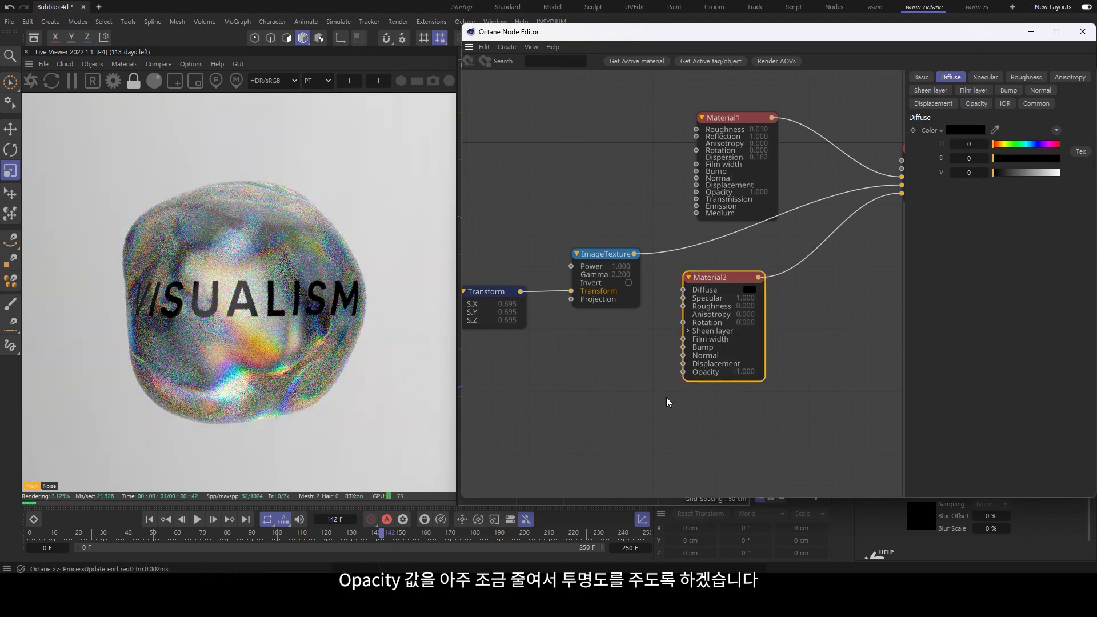
{"action": "middle_click_drag", "start_coordinate": [666, 402], "coordinate": [672, 404]}
{"action": "left_click", "coordinate": [1004, 102]}
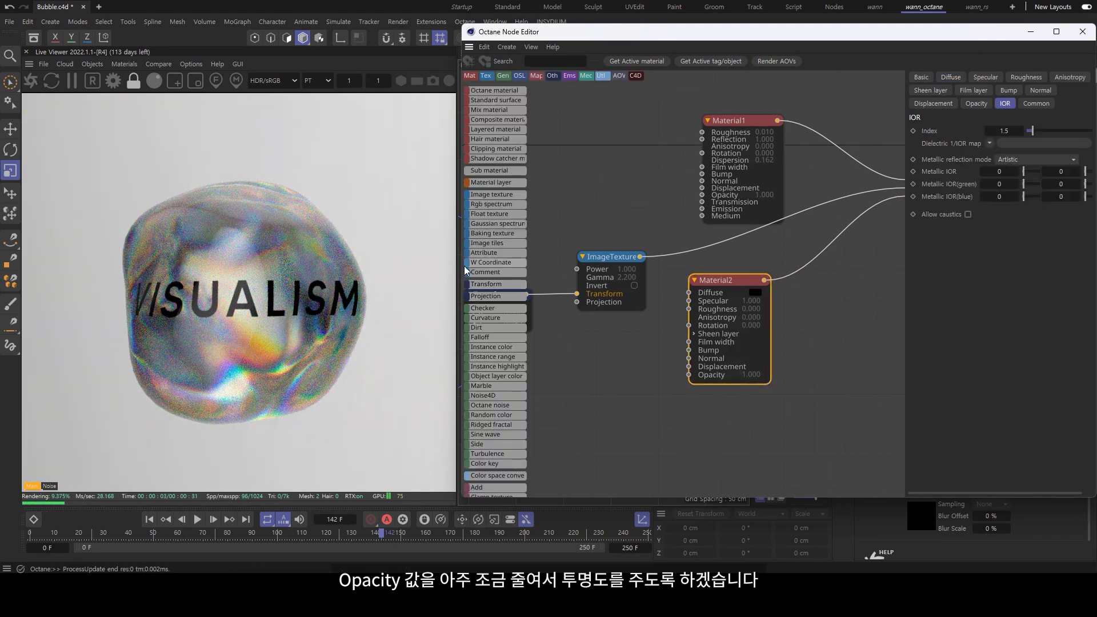
Step: Add a FloatTexture node below Material2 to drive its opacity, and review Material2's roughness settings
{"action": "left_click_drag", "start_coordinate": [558, 379], "coordinate": [560, 380]}
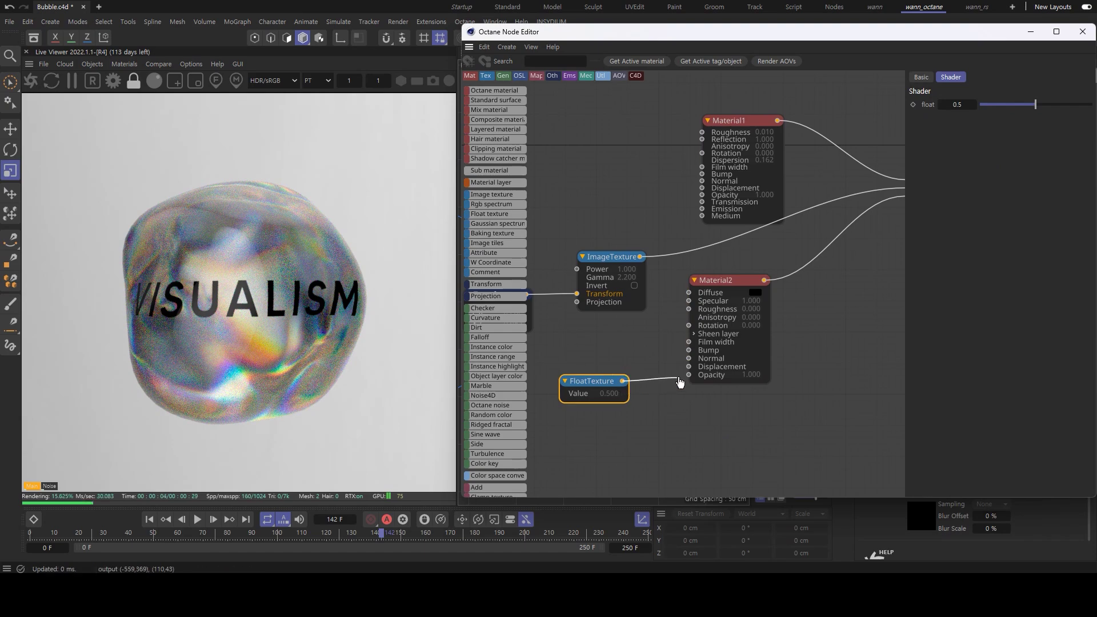
{"action": "middle_click_drag", "start_coordinate": [656, 426], "coordinate": [704, 423]}
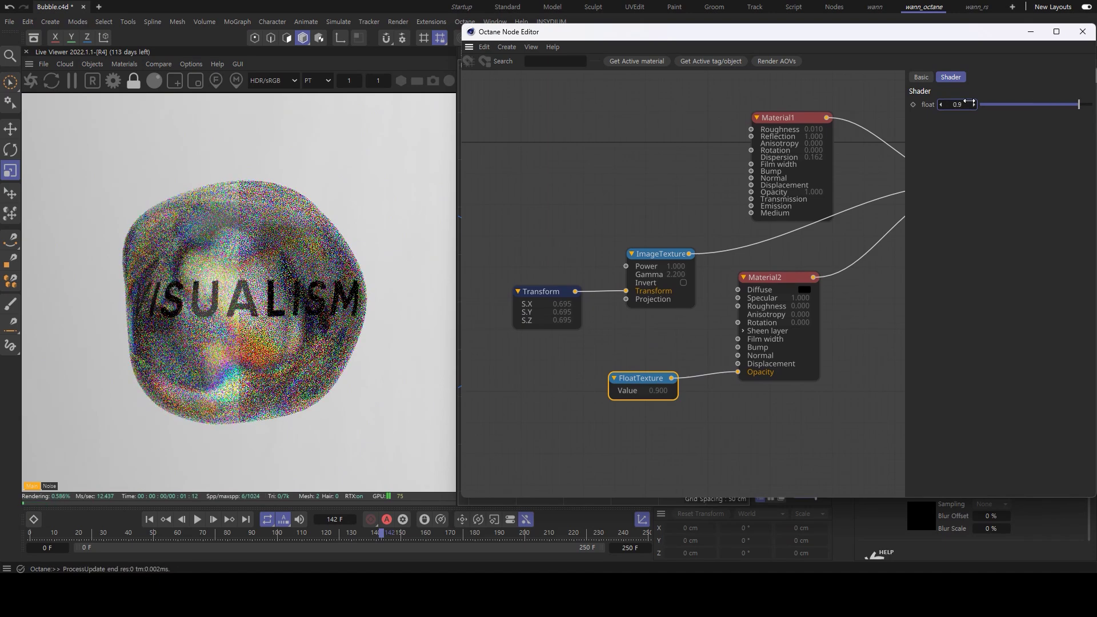
{"action": "mouse_move", "coordinate": [733, 446]}
{"action": "middle_mouse_down"}
{"action": "mouse_move", "coordinate": [698, 424]}
{"action": "mouse_move", "coordinate": [726, 429]}
{"action": "middle_mouse_up"}
{"action": "left_click", "coordinate": [685, 354]}
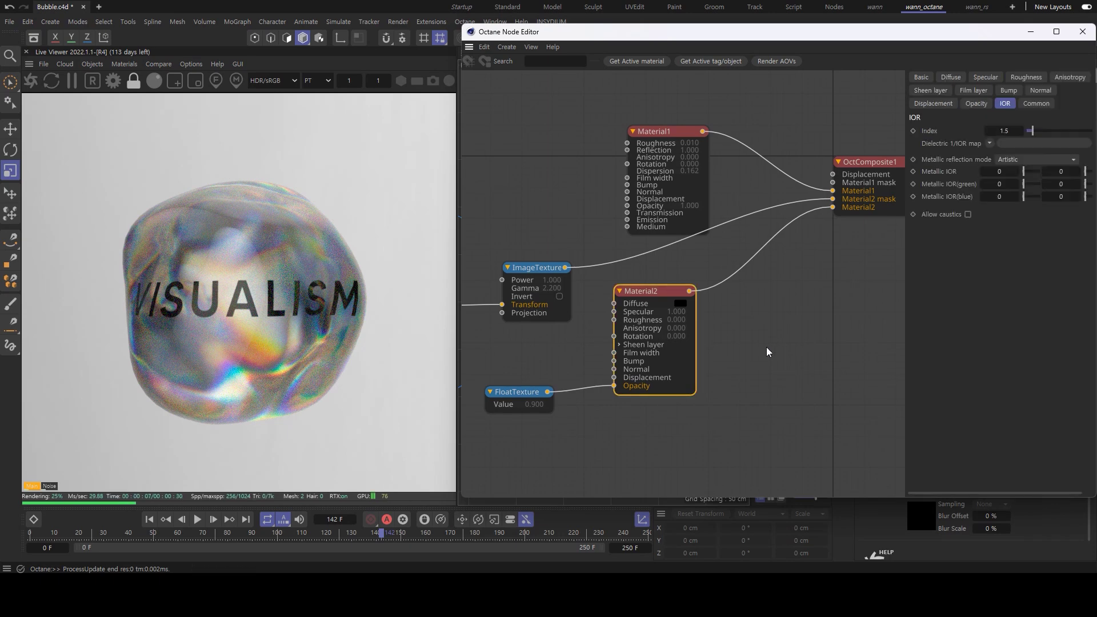
{"action": "middle_click_drag", "start_coordinate": [766, 348], "coordinate": [724, 372]}
{"action": "left_click", "coordinate": [1033, 79]}
{"action": "middle_click_drag", "start_coordinate": [776, 335], "coordinate": [759, 343]}
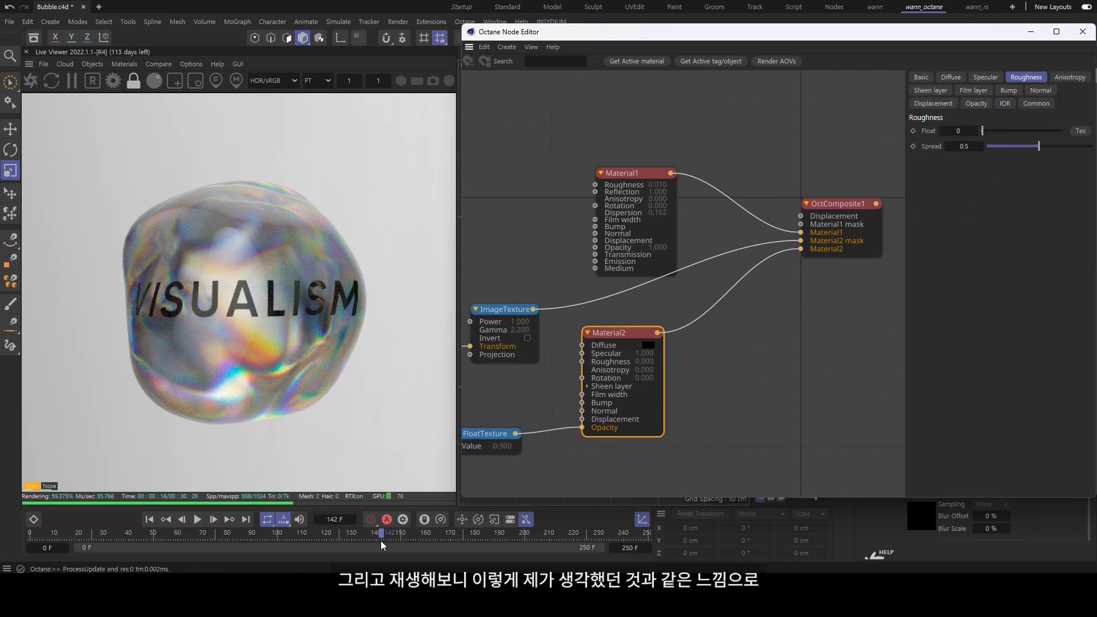
Step: Scrub the timeline back to frame 115 to replay the bubble animation
{"action": "mouse_move", "coordinate": [382, 534]}
{"action": "left_mouse_down"}
{"action": "mouse_move", "coordinate": [27, 549]}
{"action": "mouse_move", "coordinate": [774, 539]}
{"action": "left_mouse_up"}
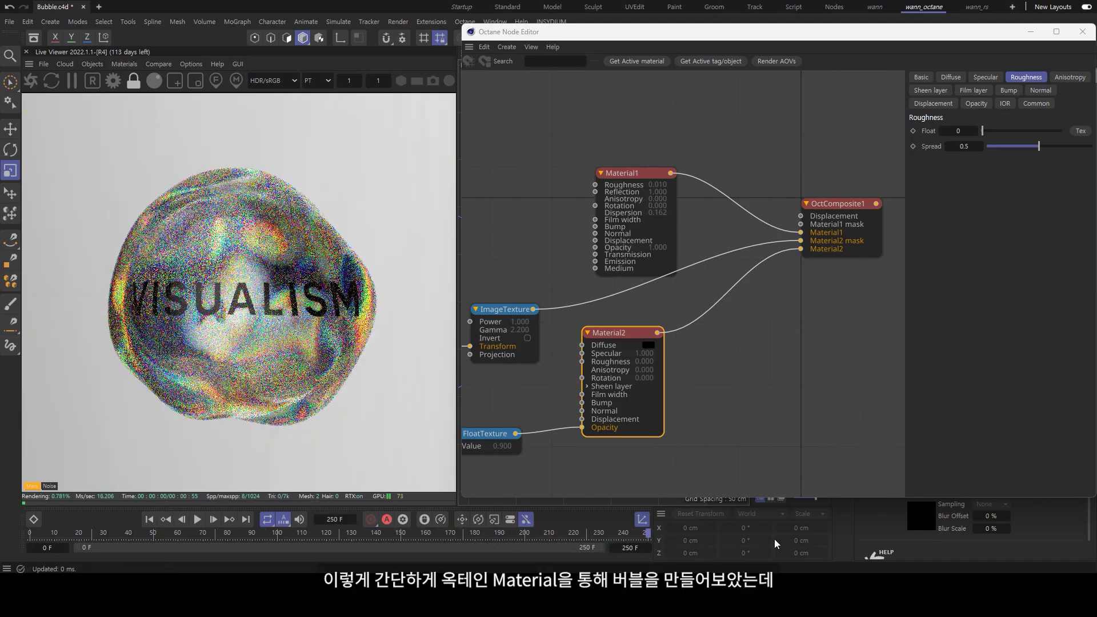